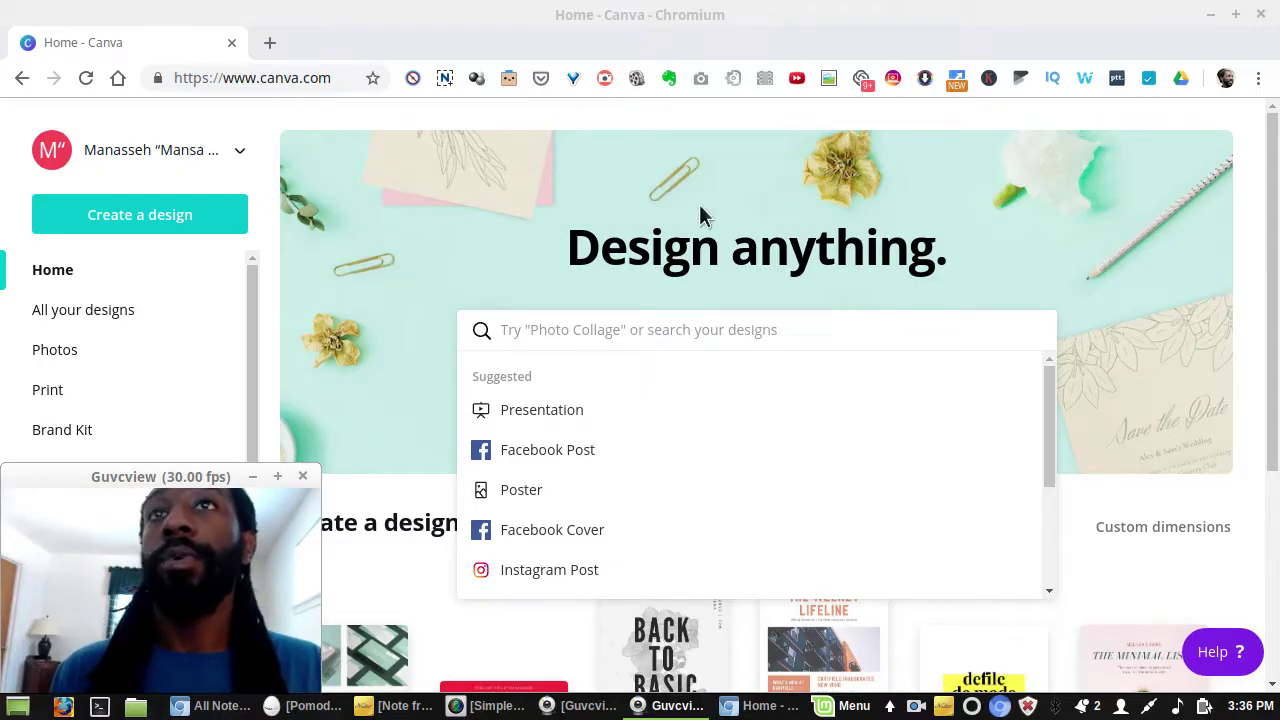
- Search for 'newsletter' and create a new blank US Letter newsletter design
click(591, 320)
text(new)
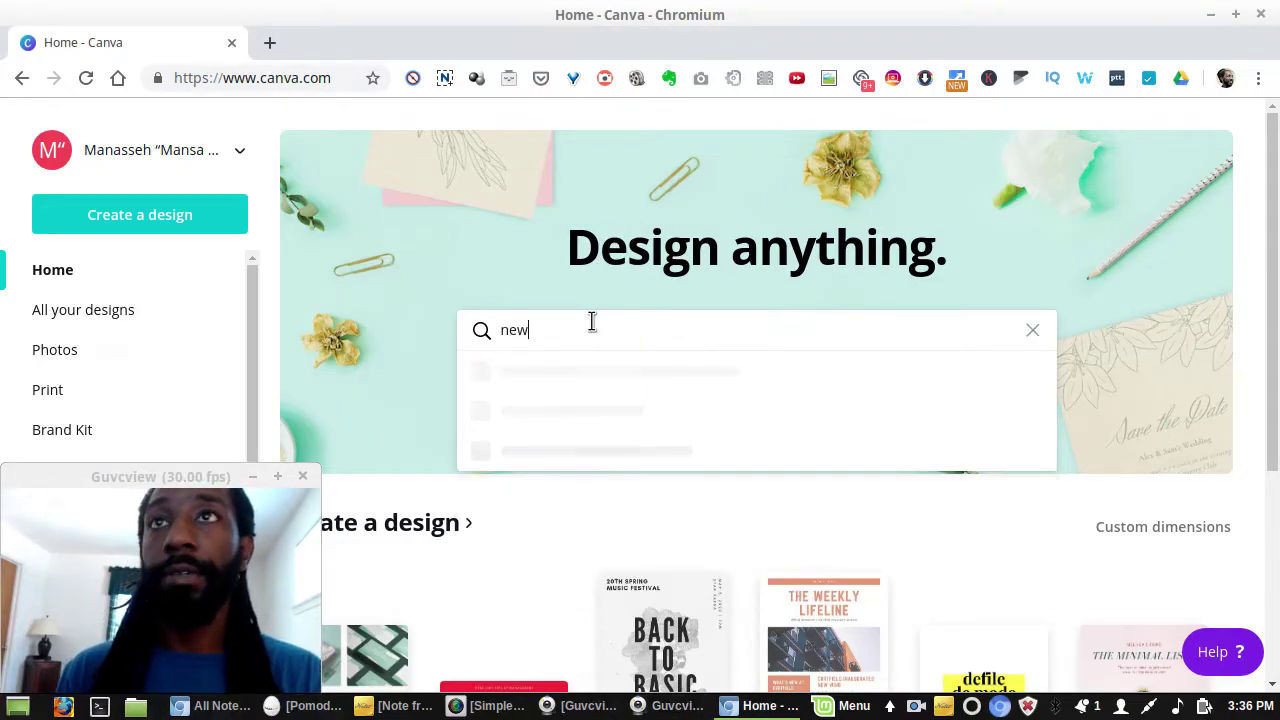
text(sletter)
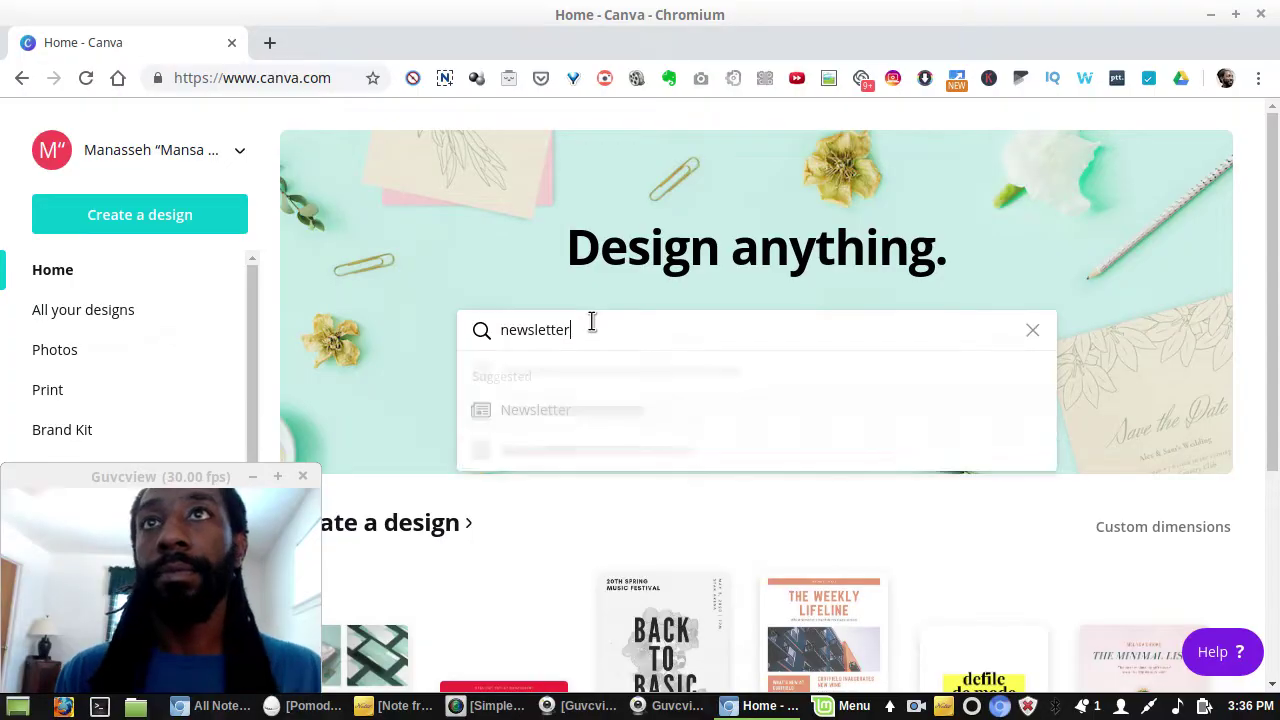
key(Return)
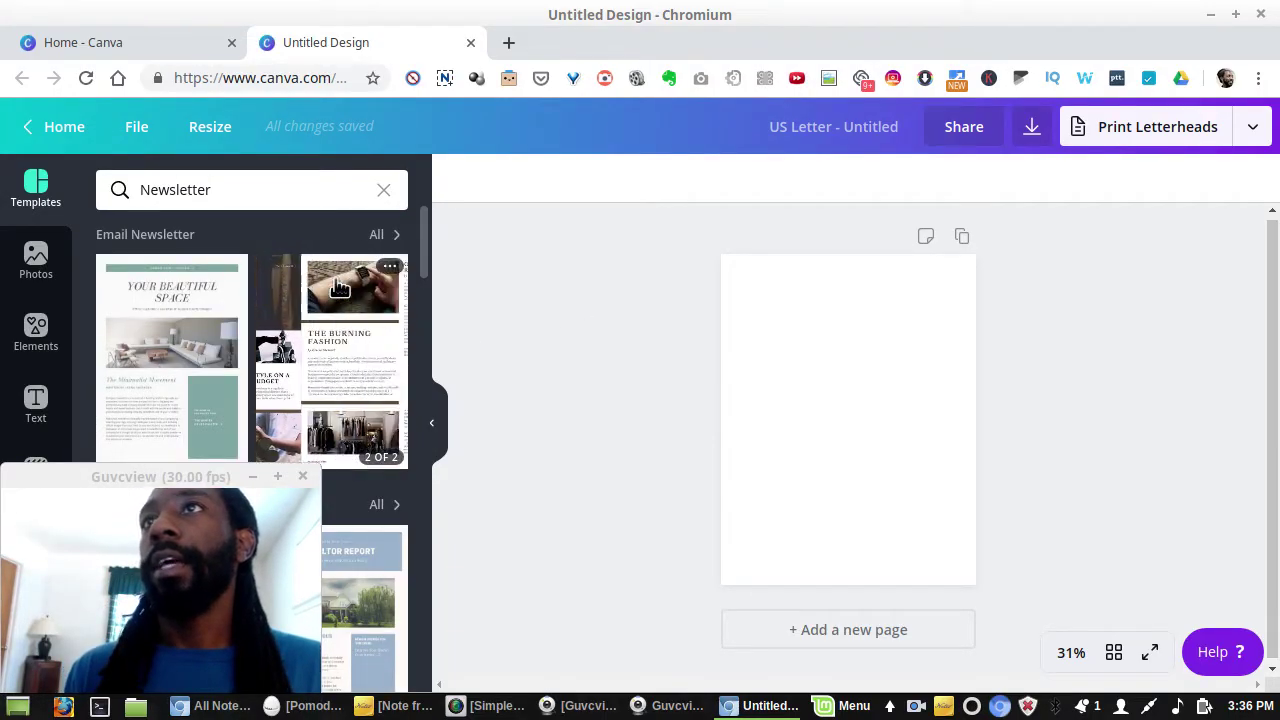
scroll(340, 290, down, 5)
scroll(343, 297, down, 6)
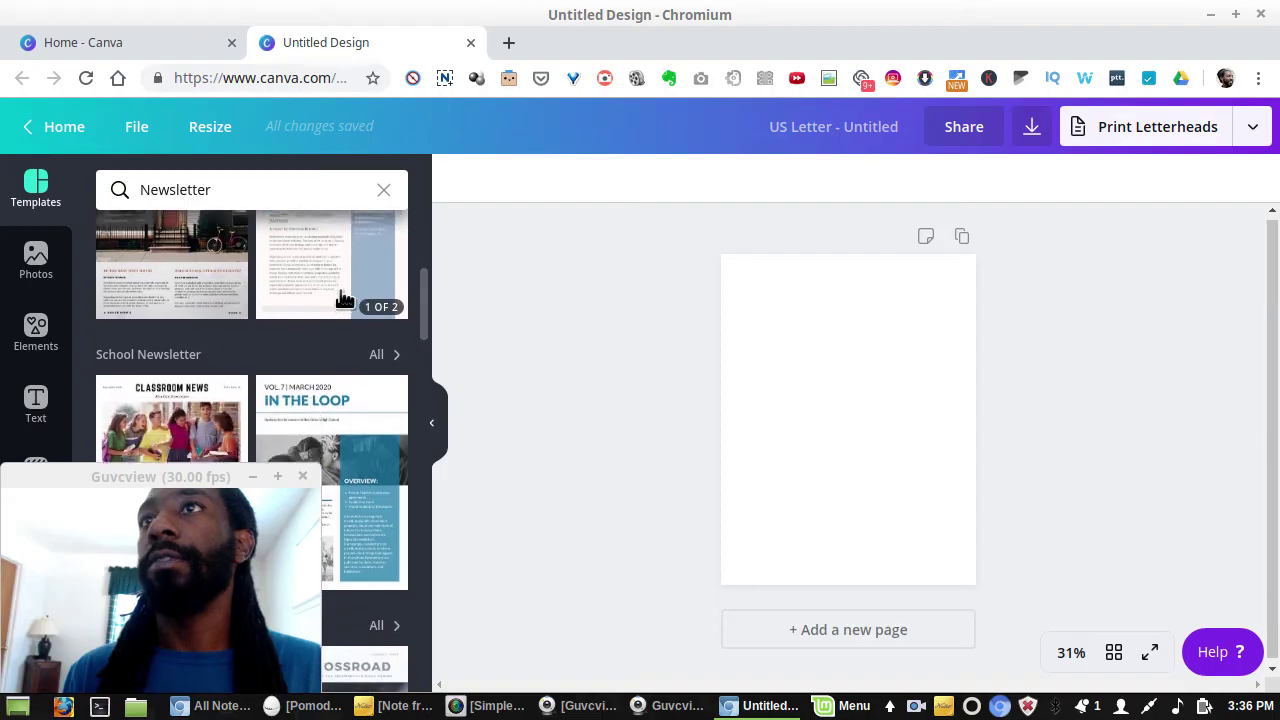
scroll(357, 347, down, 5)
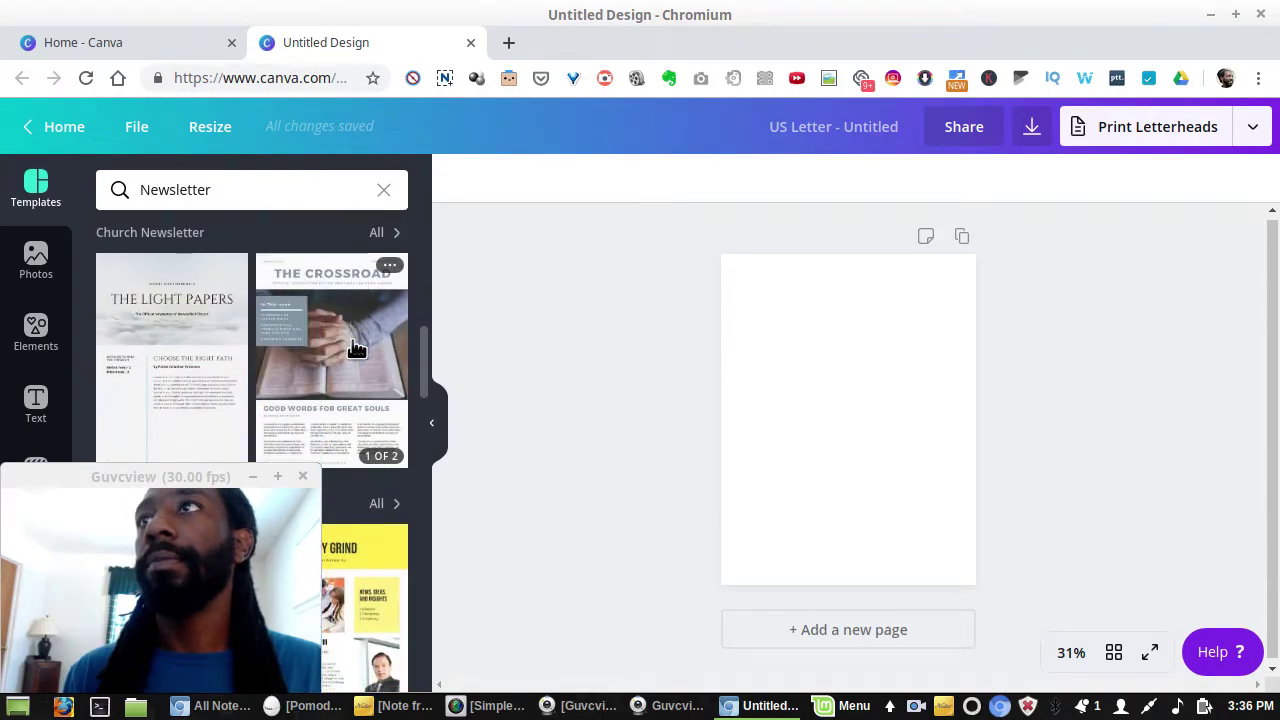
scroll(357, 347, down, 2)
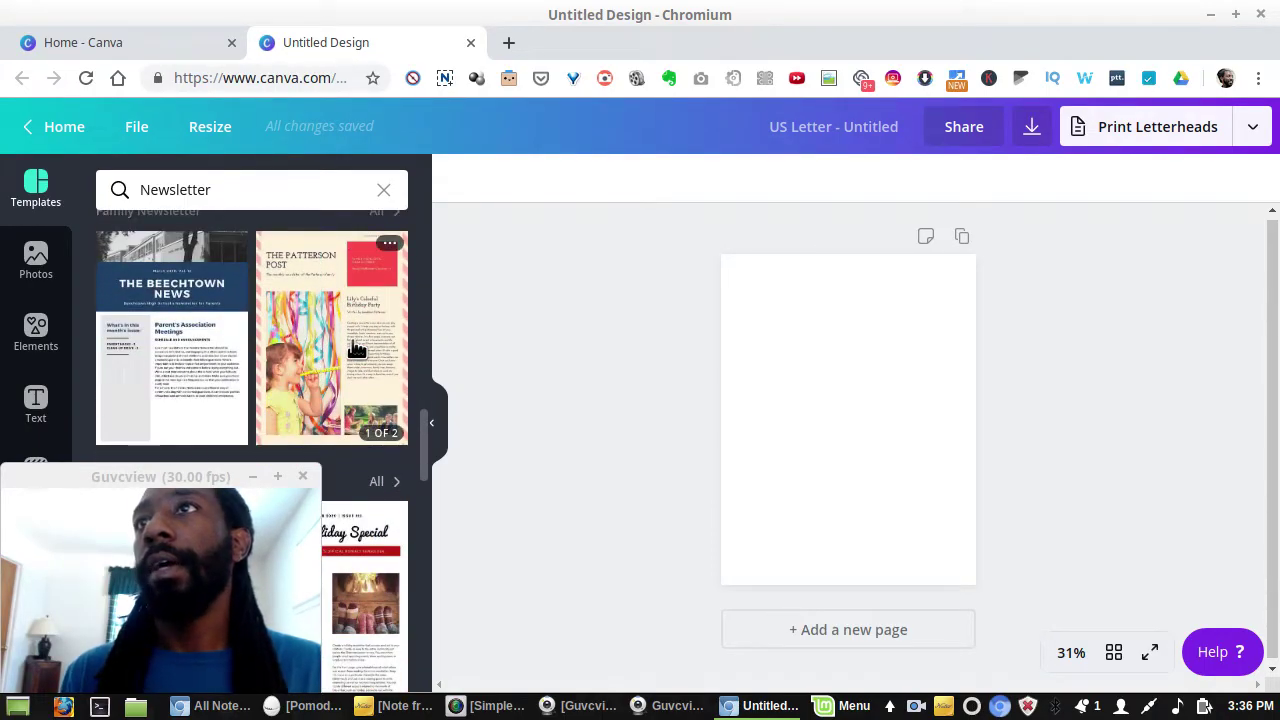
scroll(357, 347, down, 2)
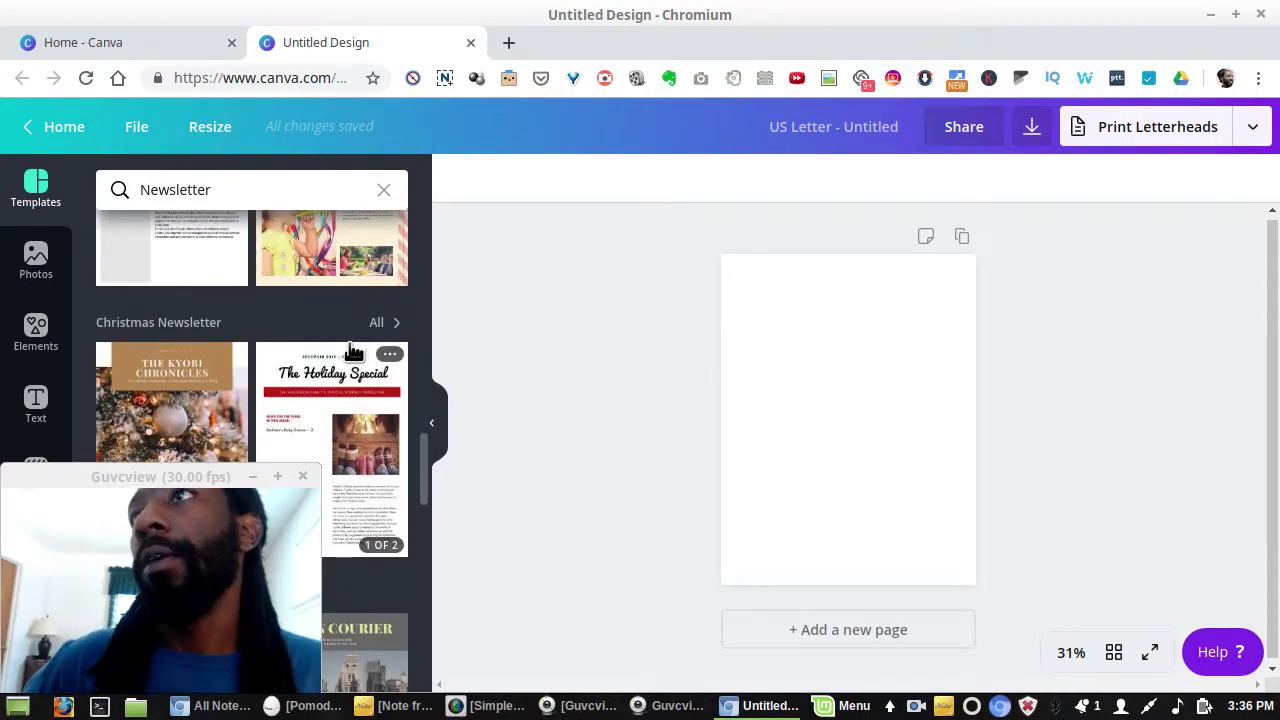
scroll(351, 349, up, 4)
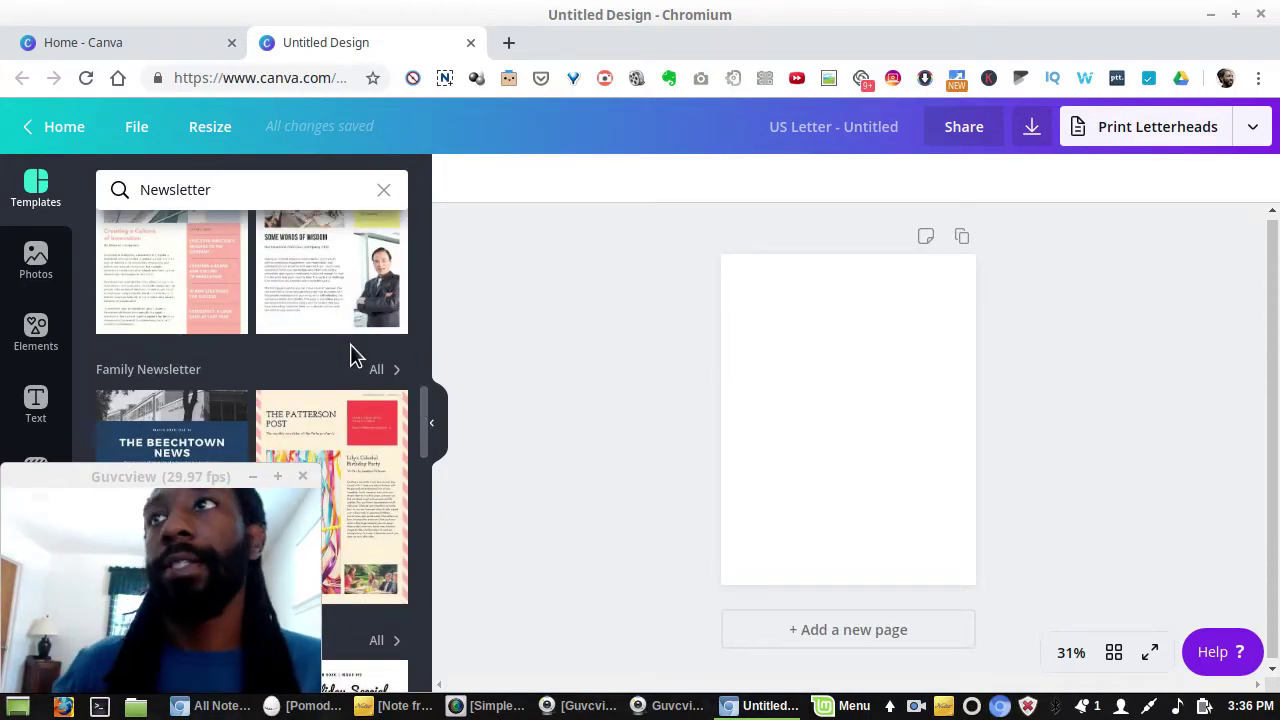
scroll(350, 344, up, 3)
scroll(350, 344, up, 6)
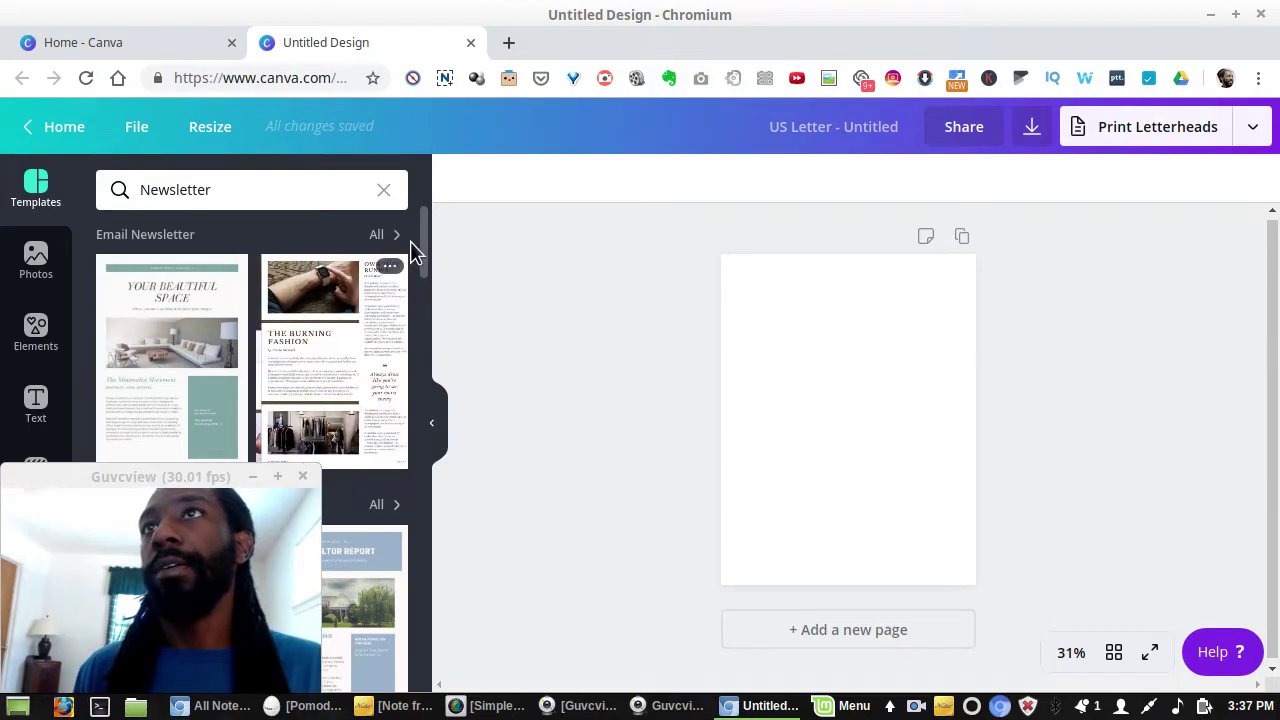
- Browse all Email Newsletter templates and apply the Oddball E-News camera template's cover page
click(380, 236)
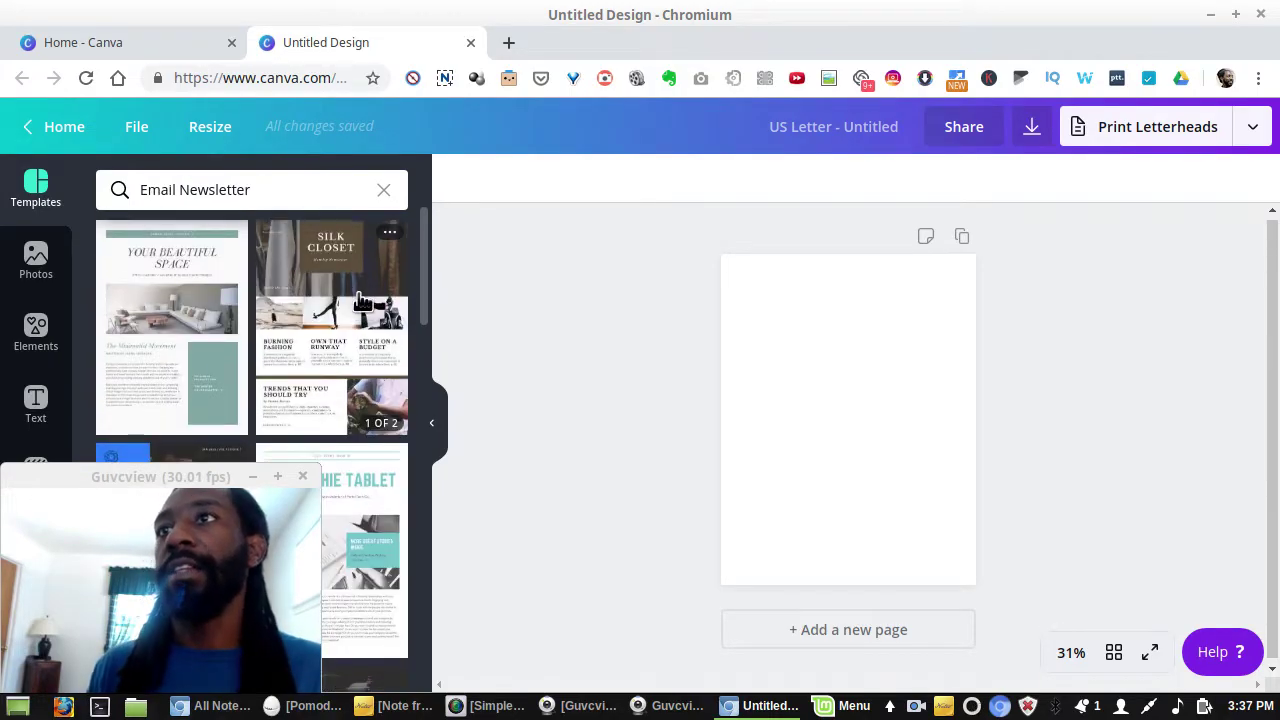
scroll(362, 340, down, 3)
scroll(360, 350, down, 5)
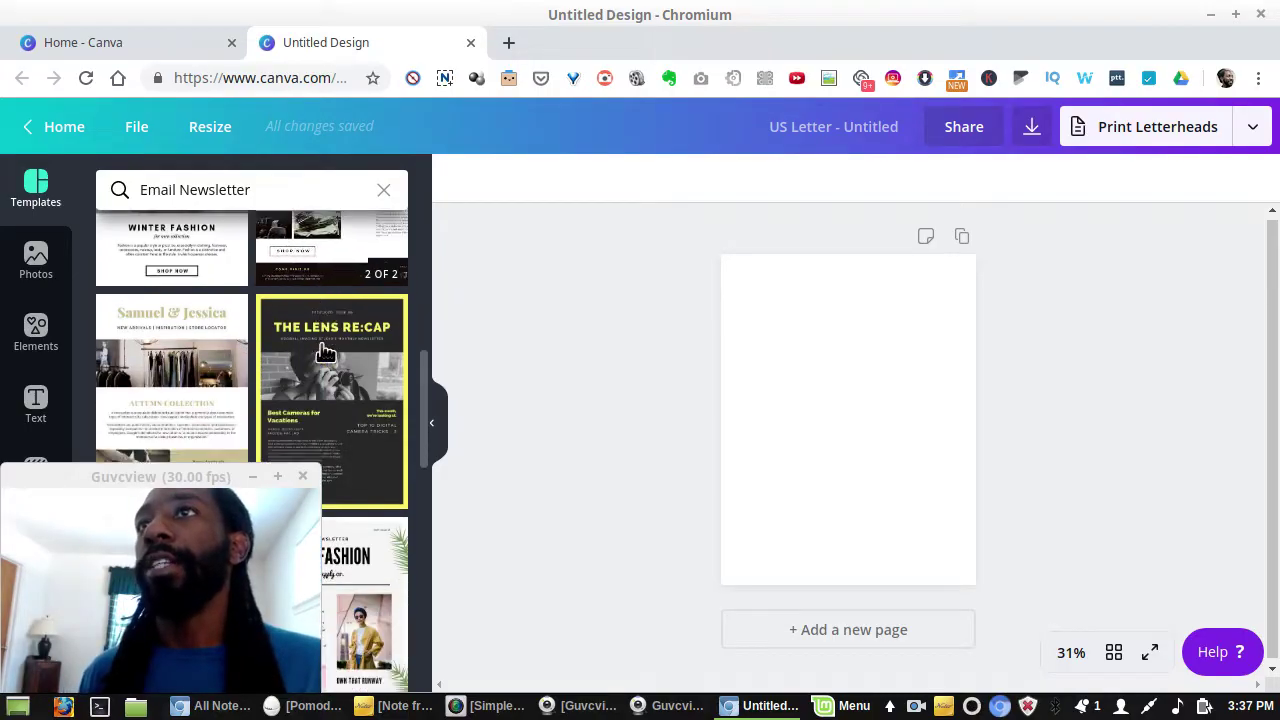
scroll(325, 368, down, 3)
scroll(300, 355, down, 1)
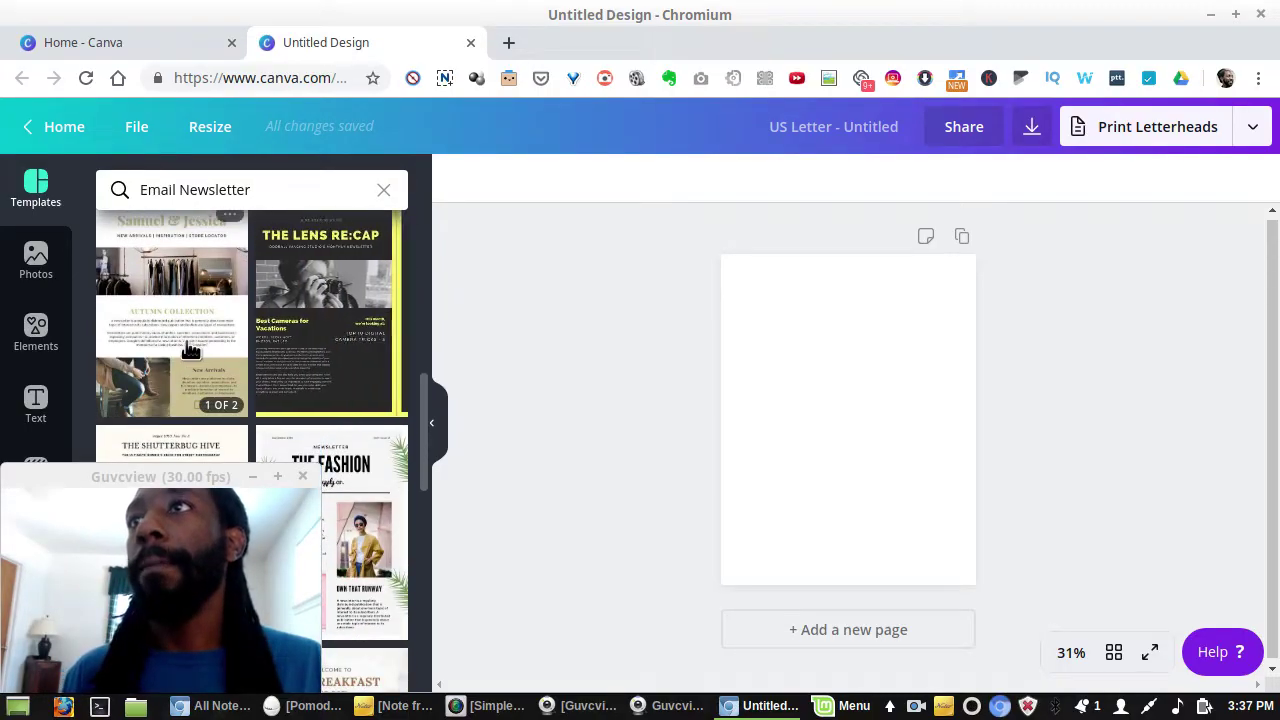
scroll(189, 349, down, 3)
scroll(189, 349, down, 1)
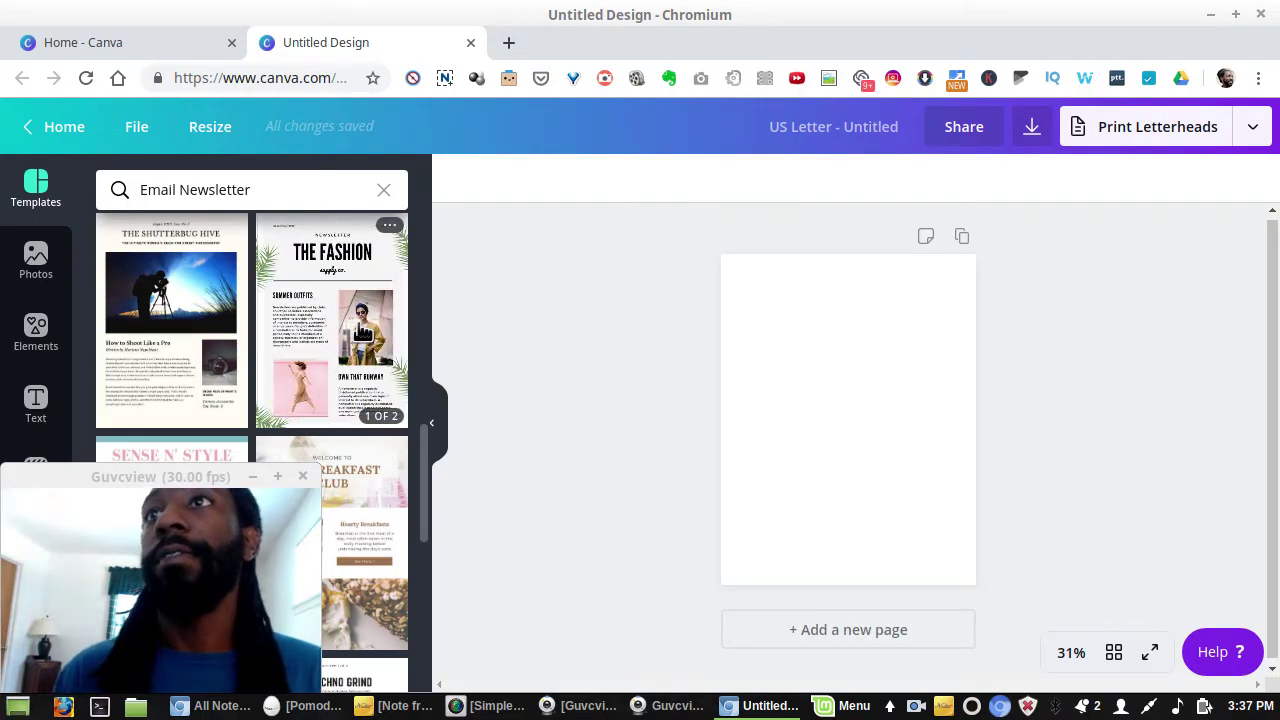
scroll(350, 320, down, 4)
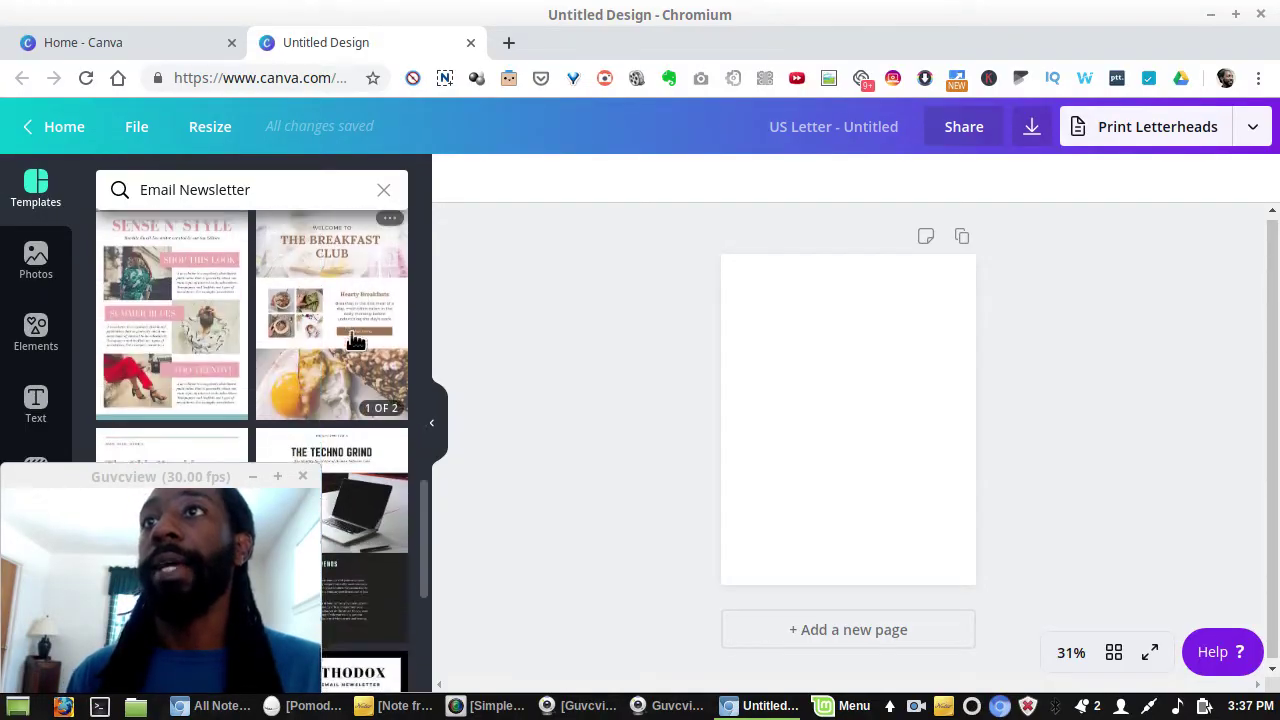
scroll(330, 290, up, 1)
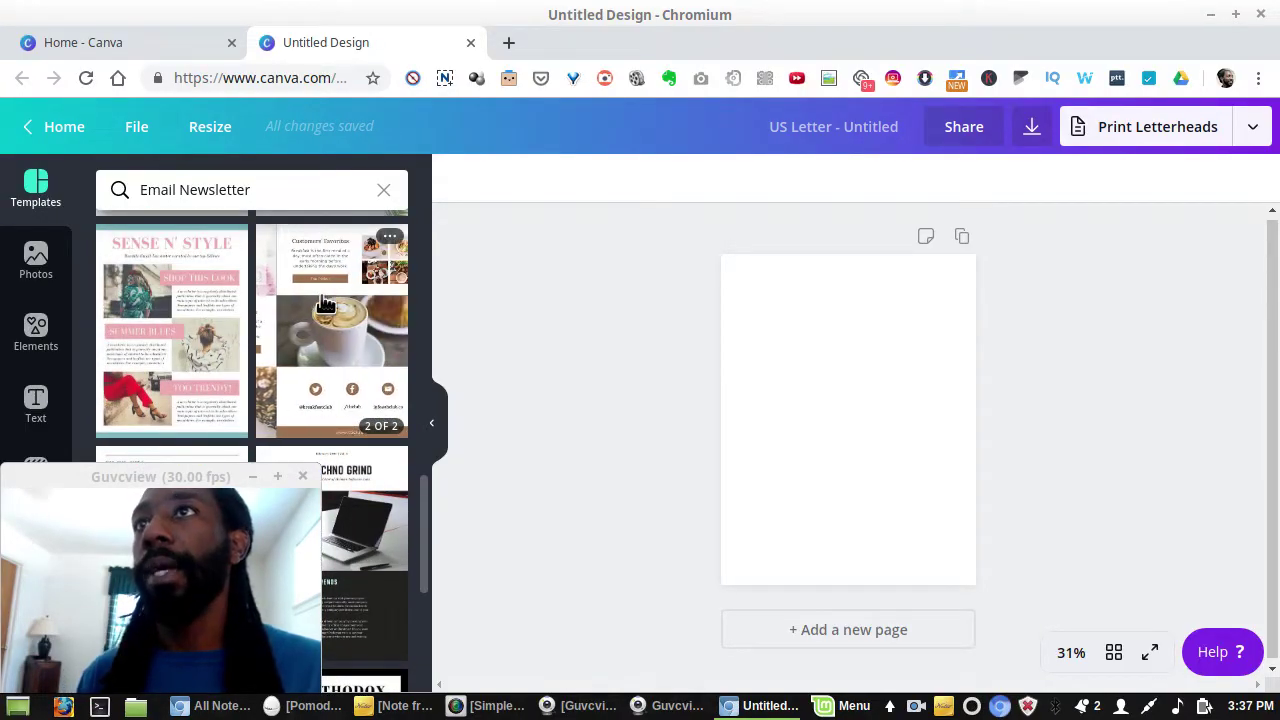
scroll(326, 303, up, 5)
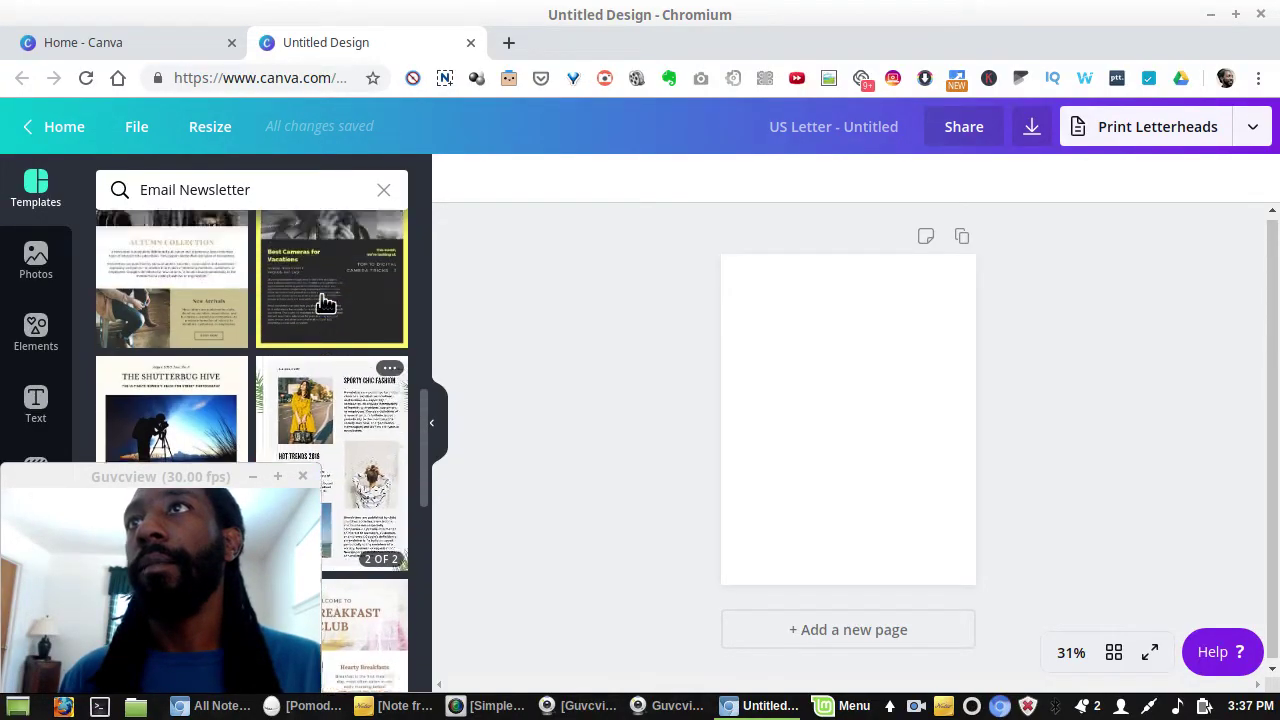
scroll(326, 303, up, 3)
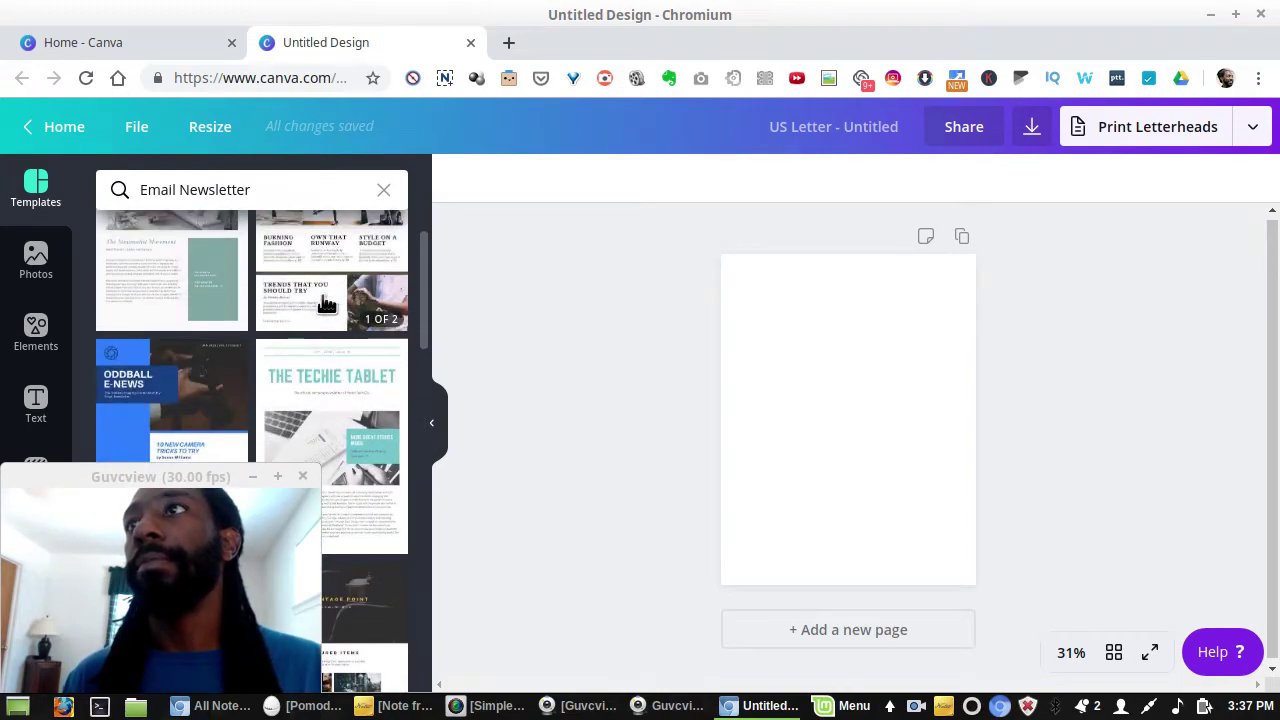
click(130, 330)
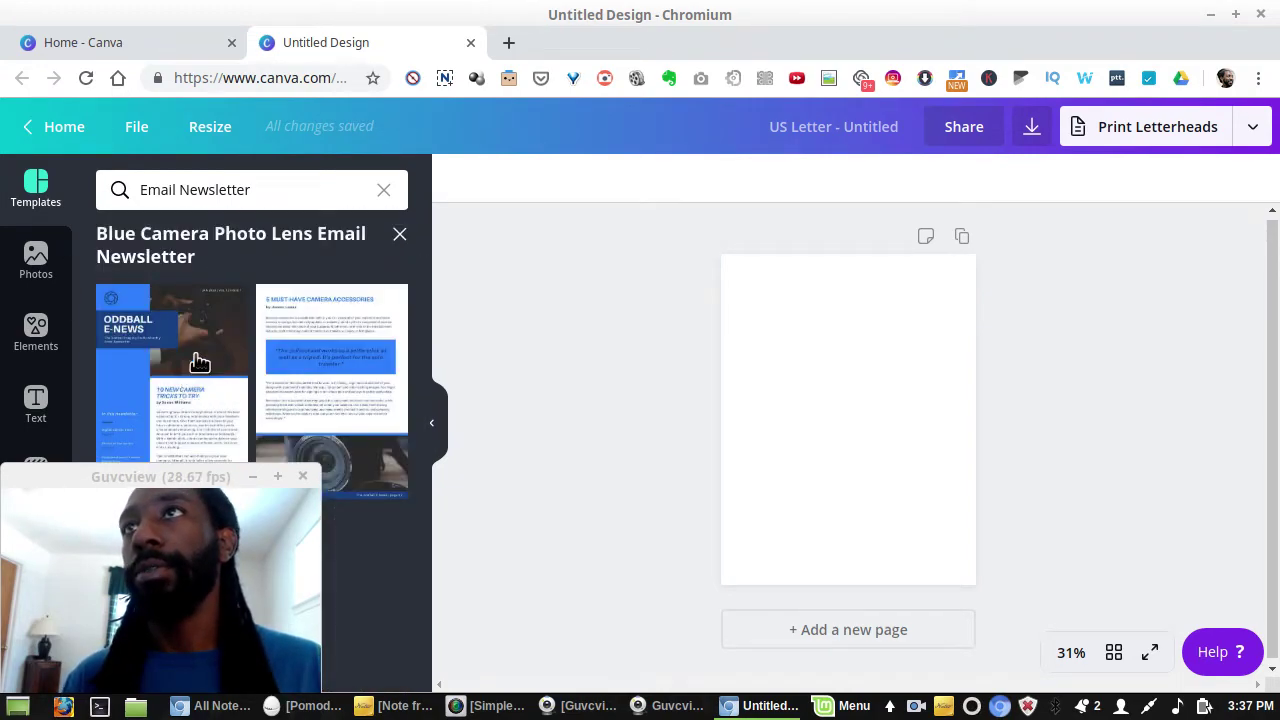
click(218, 324)
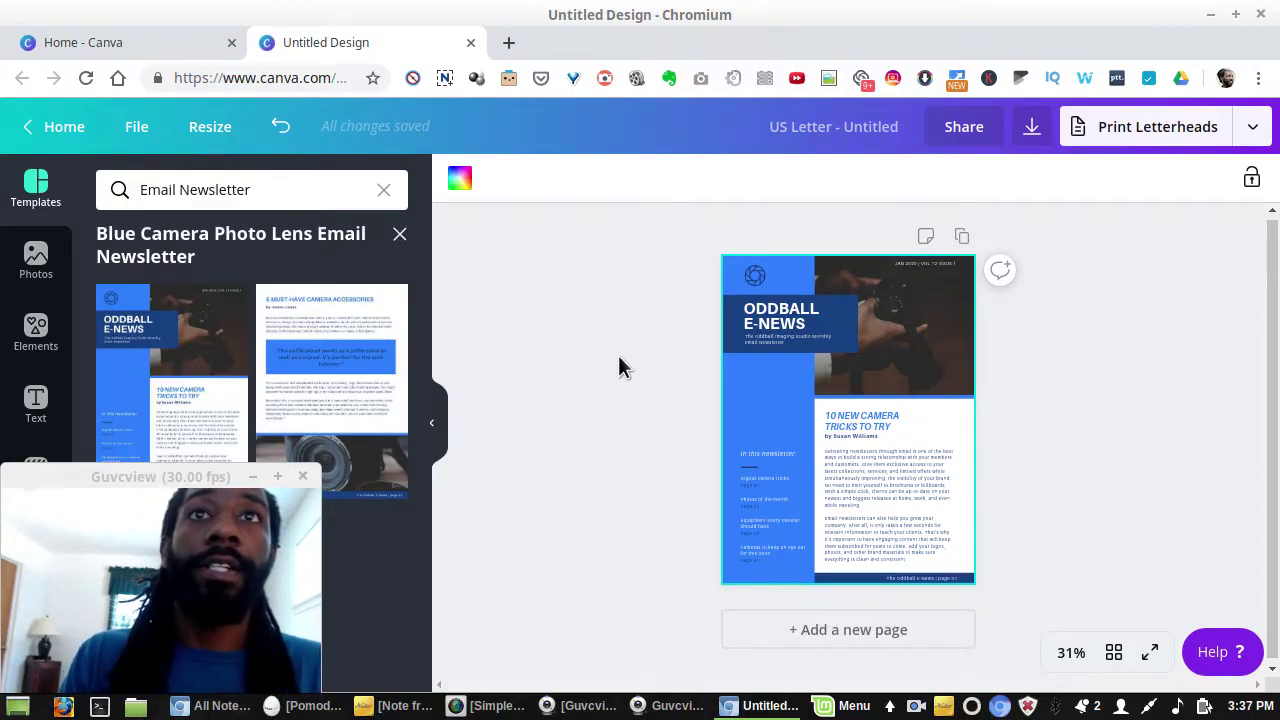
- Keep the Oddball E-News cover on page 1 and add page 2 with the camera accessories layout
click(324, 370)
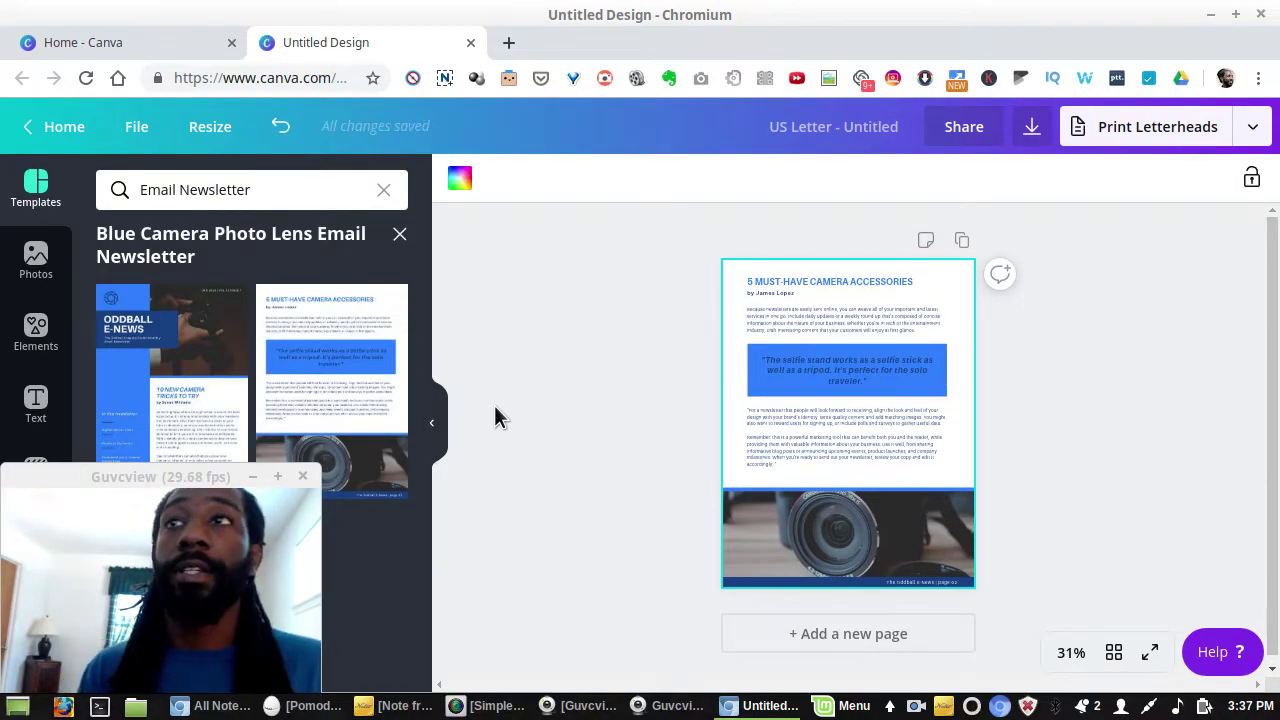
click(180, 392)
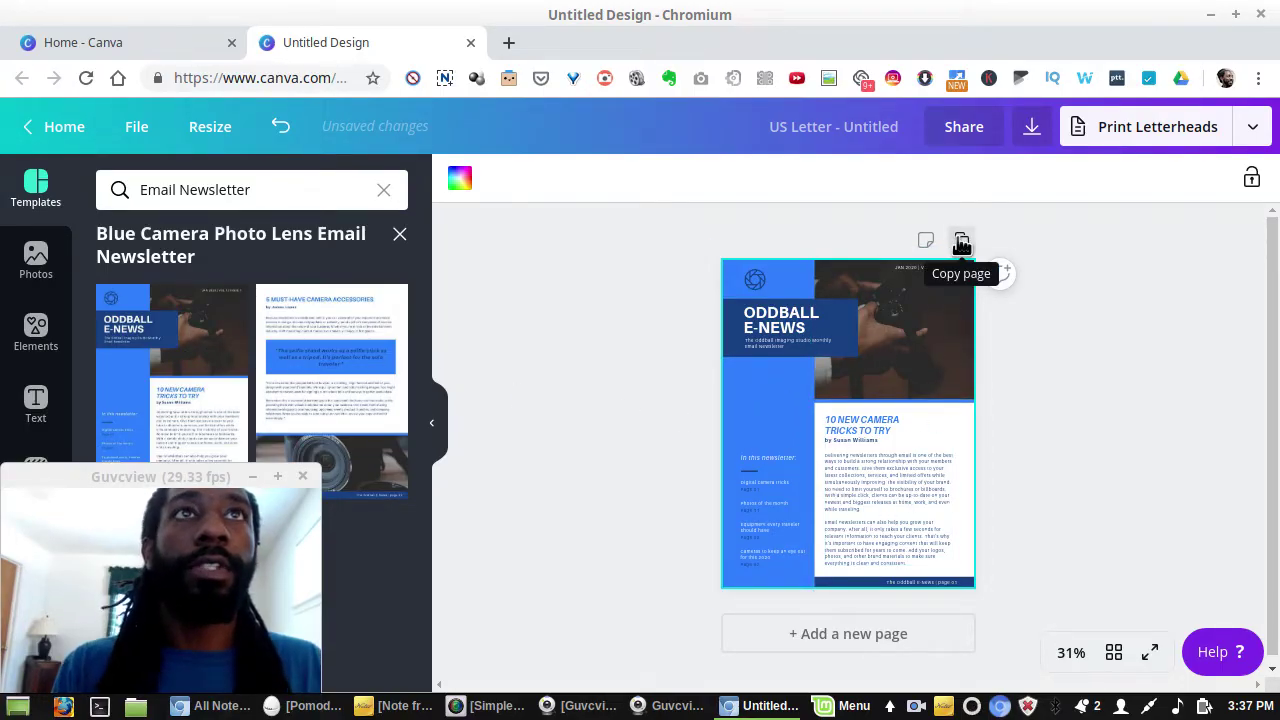
click(857, 648)
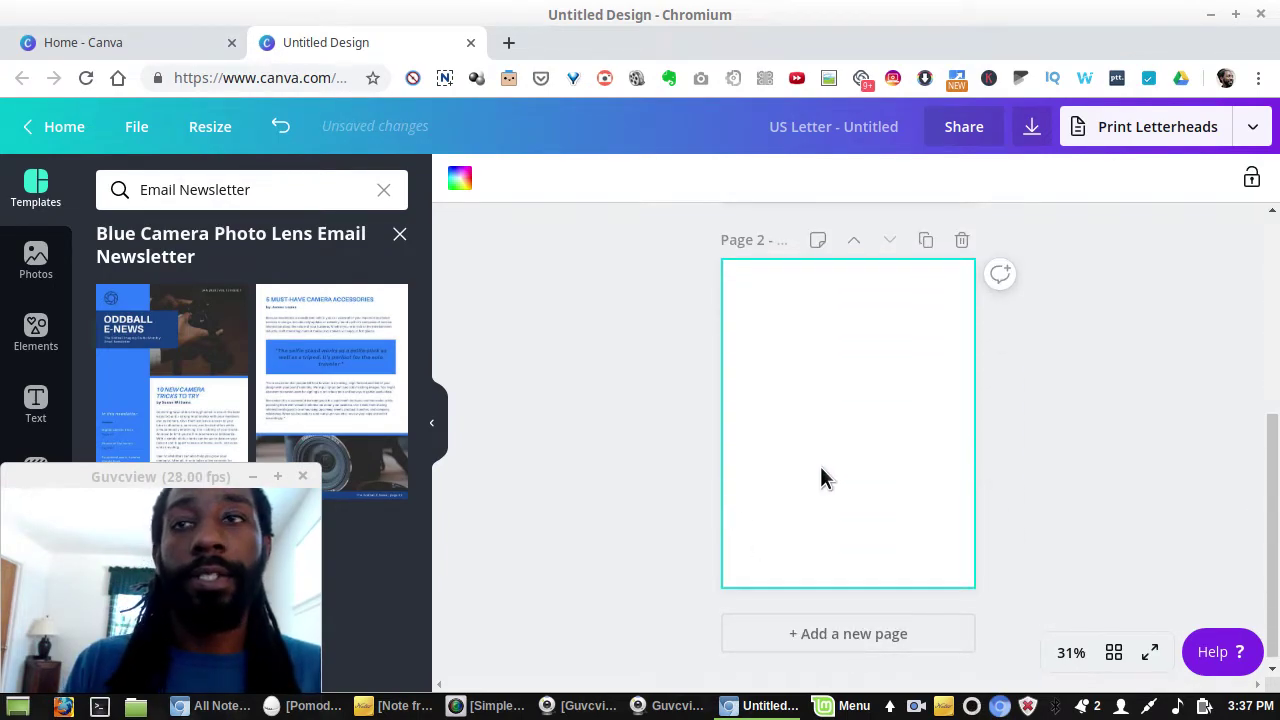
click(372, 380)
- Zoom the canvas to 50%, then back to 100%
scroll(736, 375, up, 4)
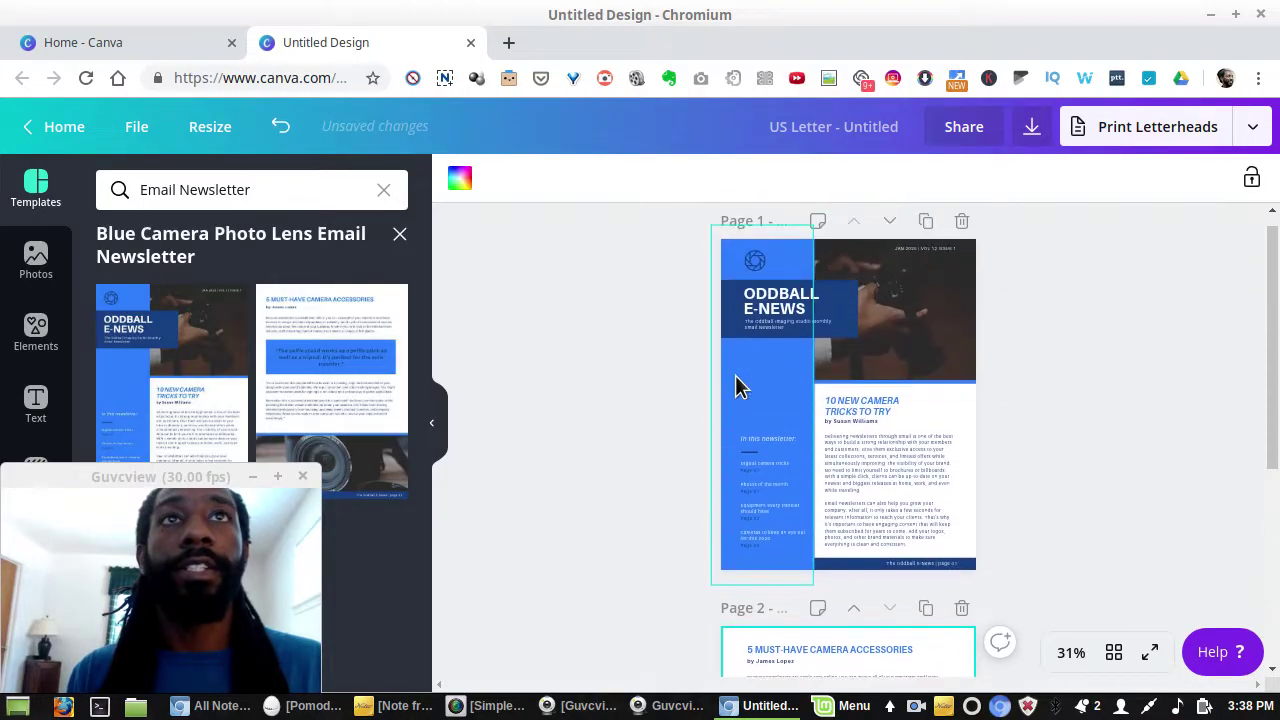
scroll(735, 378, down, 4)
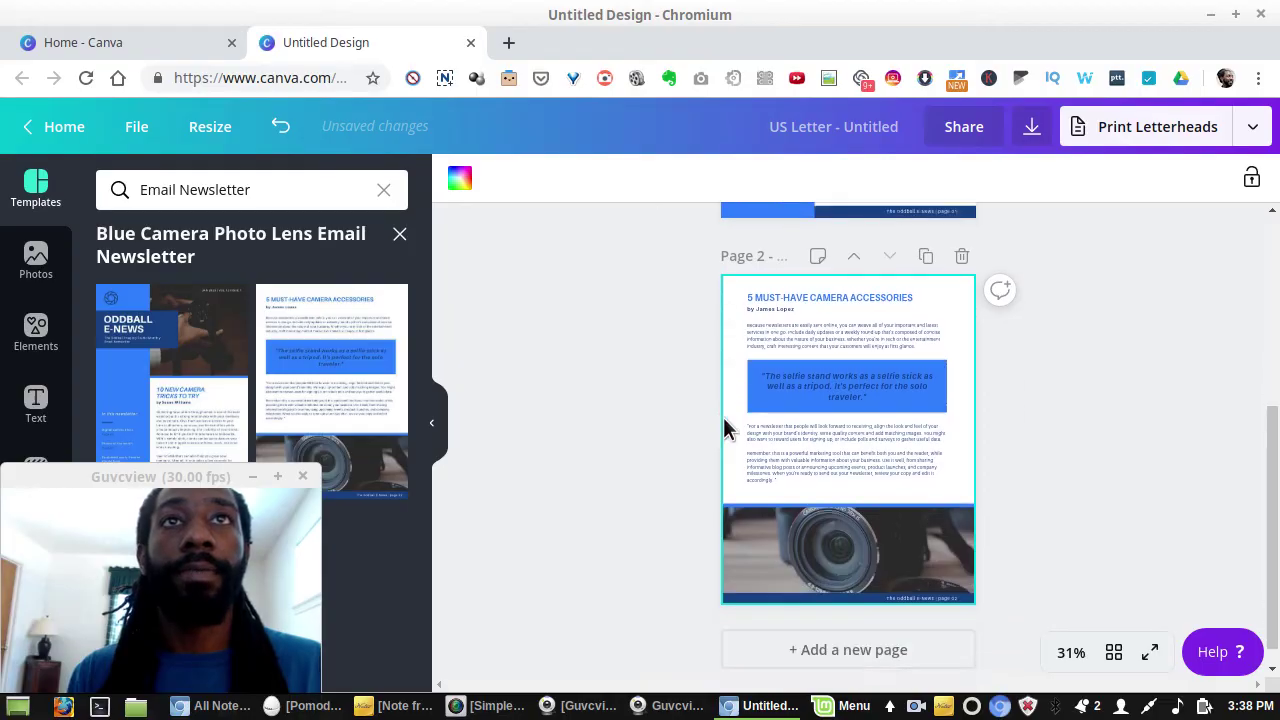
scroll(728, 420, up, 4)
click(1071, 652)
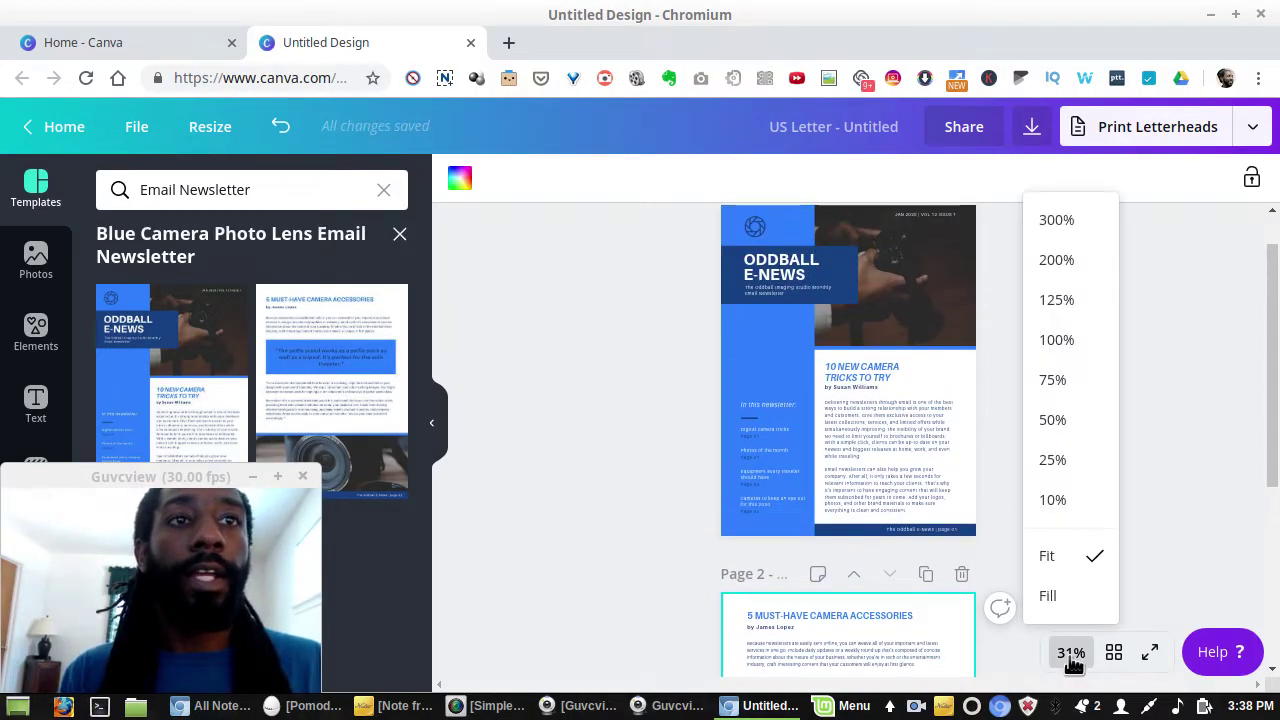
click(1063, 420)
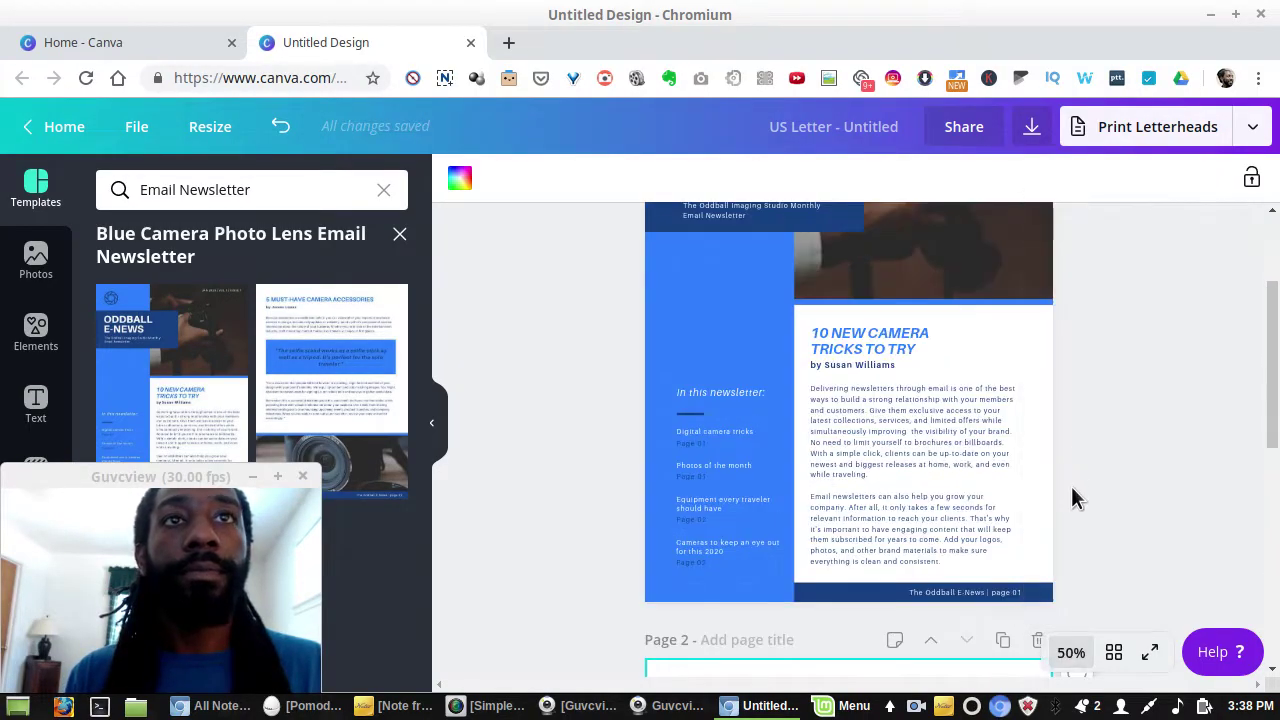
click(1068, 652)
click(1060, 340)
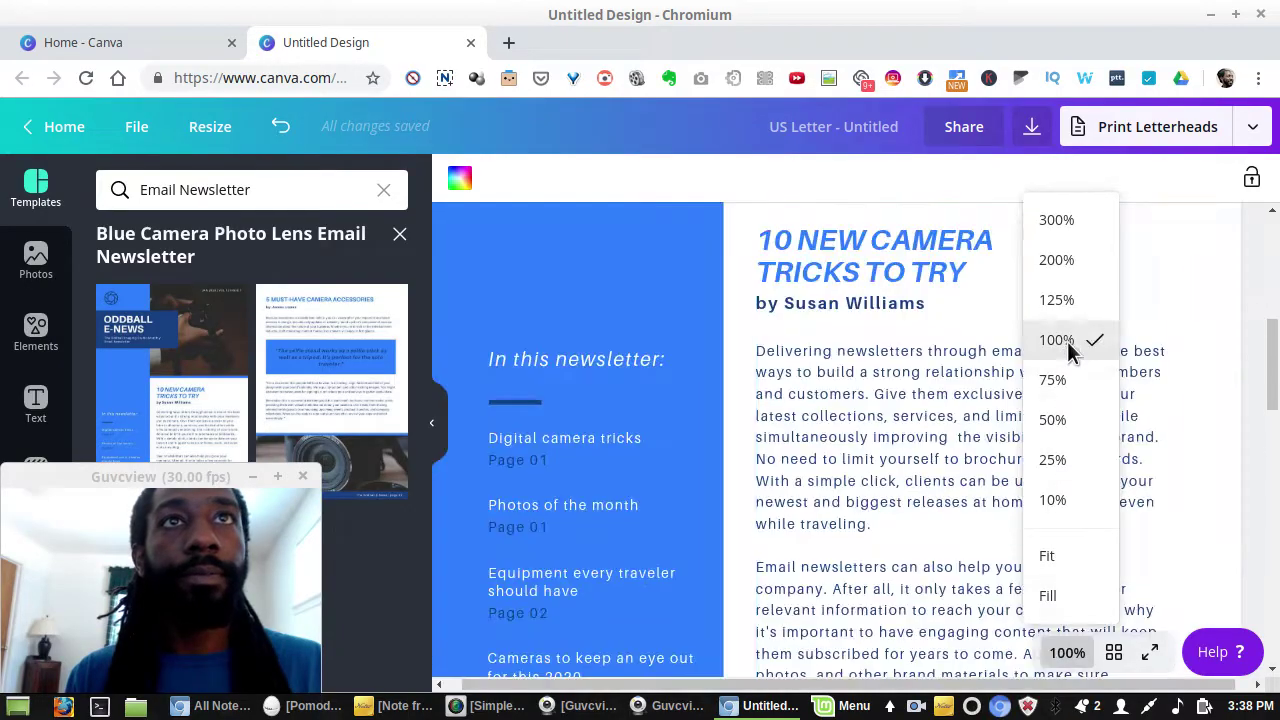
- Select the 10 NEW CAMERA TRICKS TO TRY heading and bring up its font list
scroll(1015, 405, down, 3)
scroll(931, 426, up, 4)
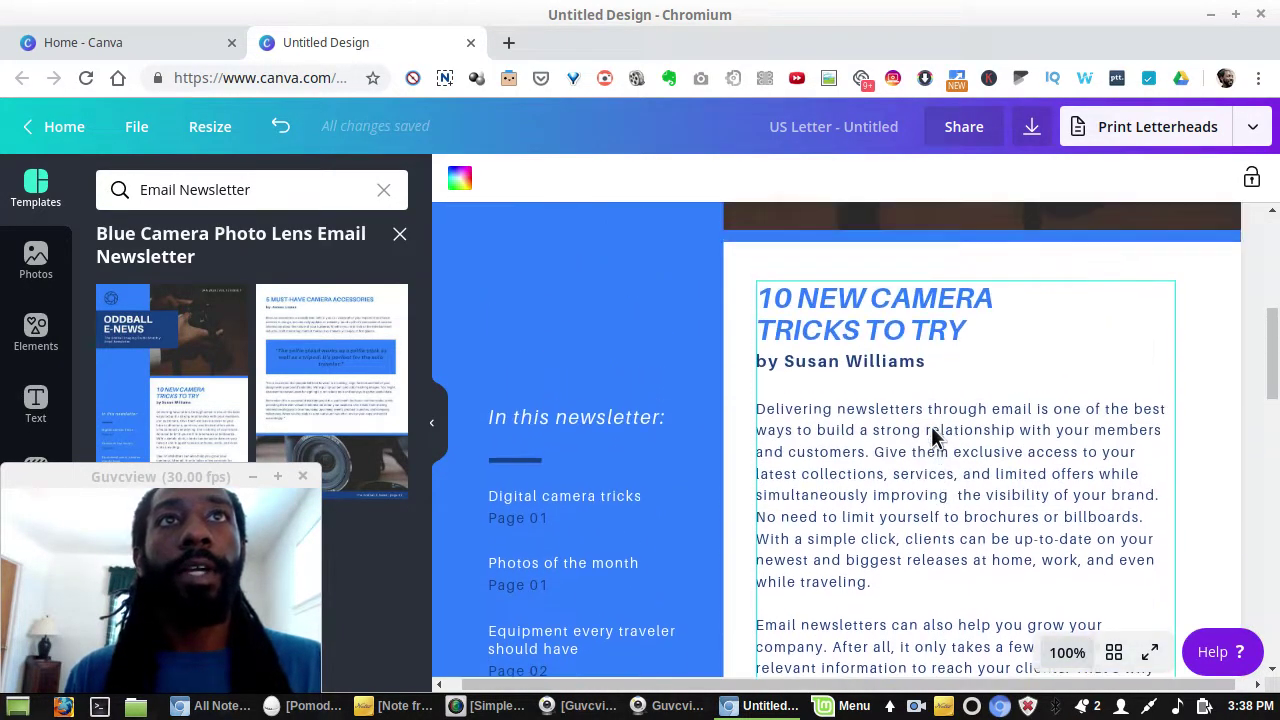
click(889, 370)
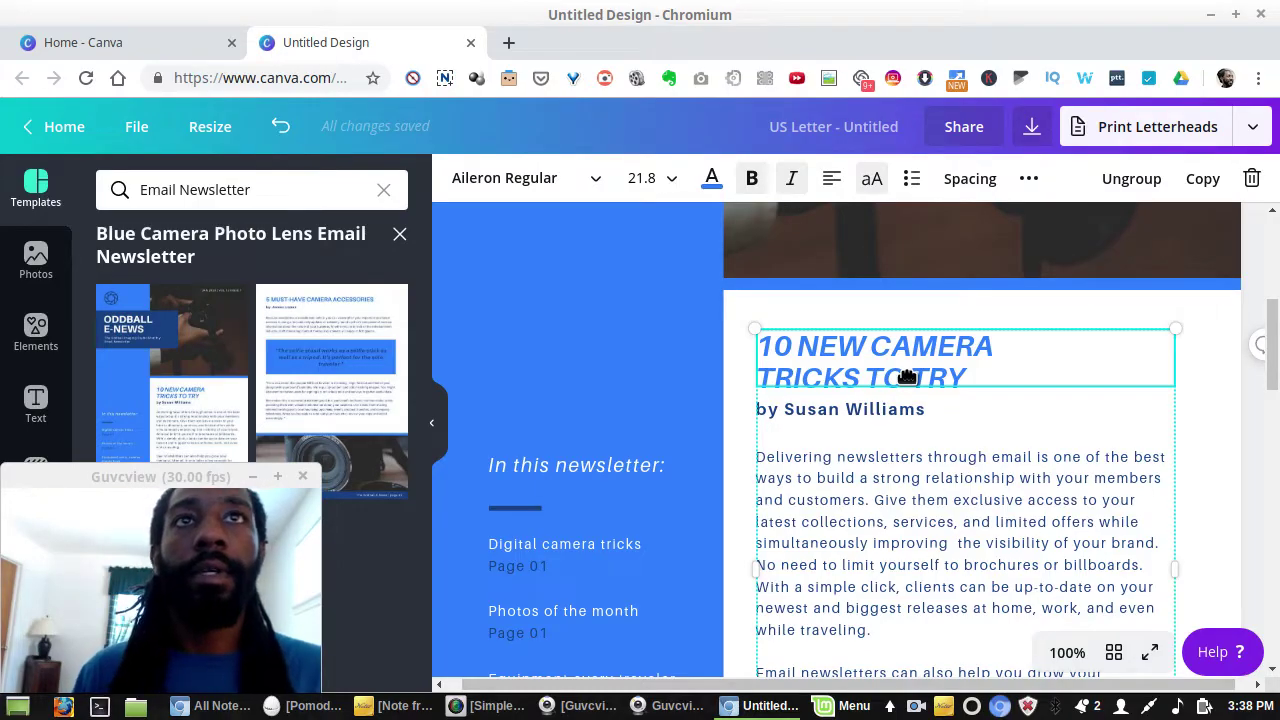
click(585, 185)
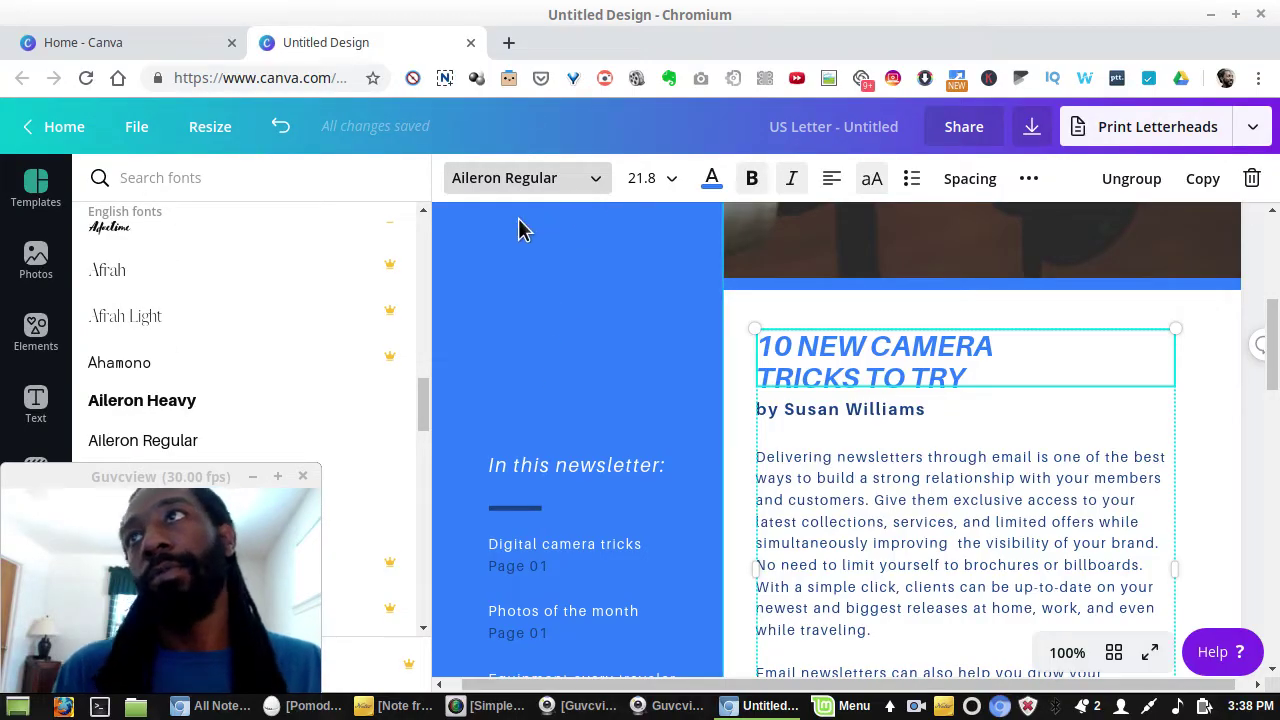
- Make the 10 NEW CAMERA TRICKS TO TRY heading size 18, light blue, letter spacing 66
click(675, 182)
click(654, 470)
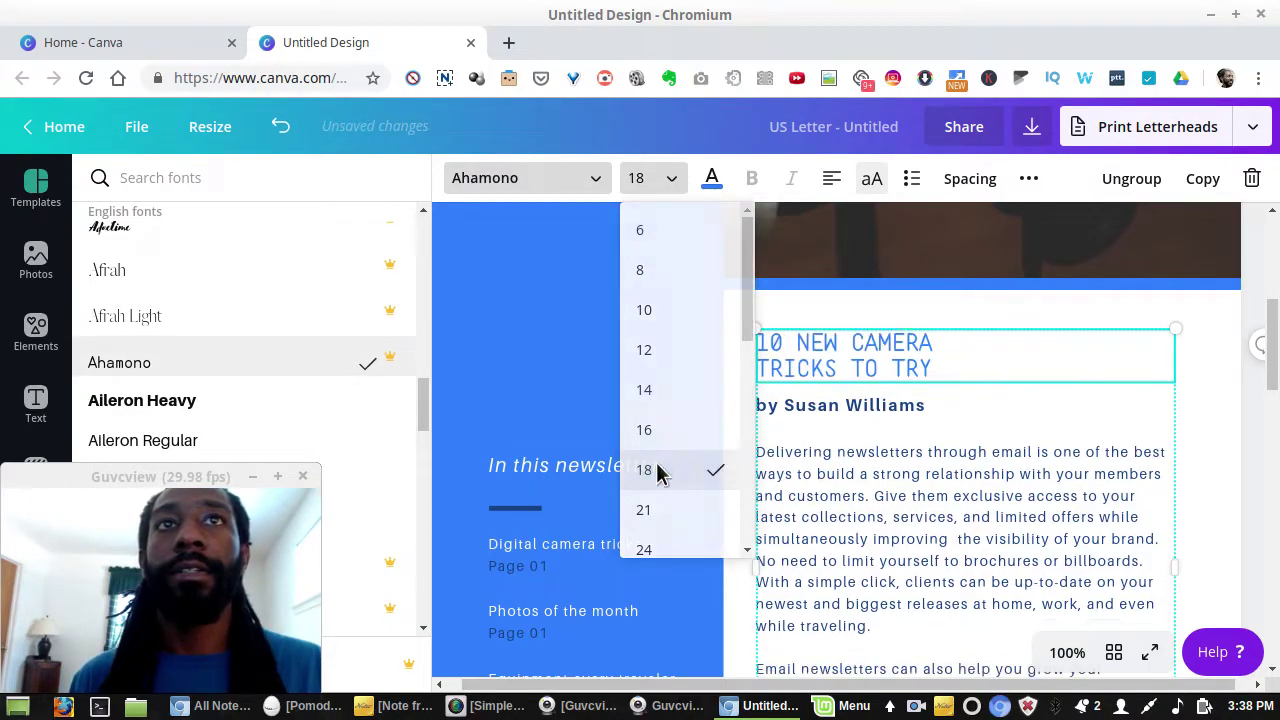
click(712, 178)
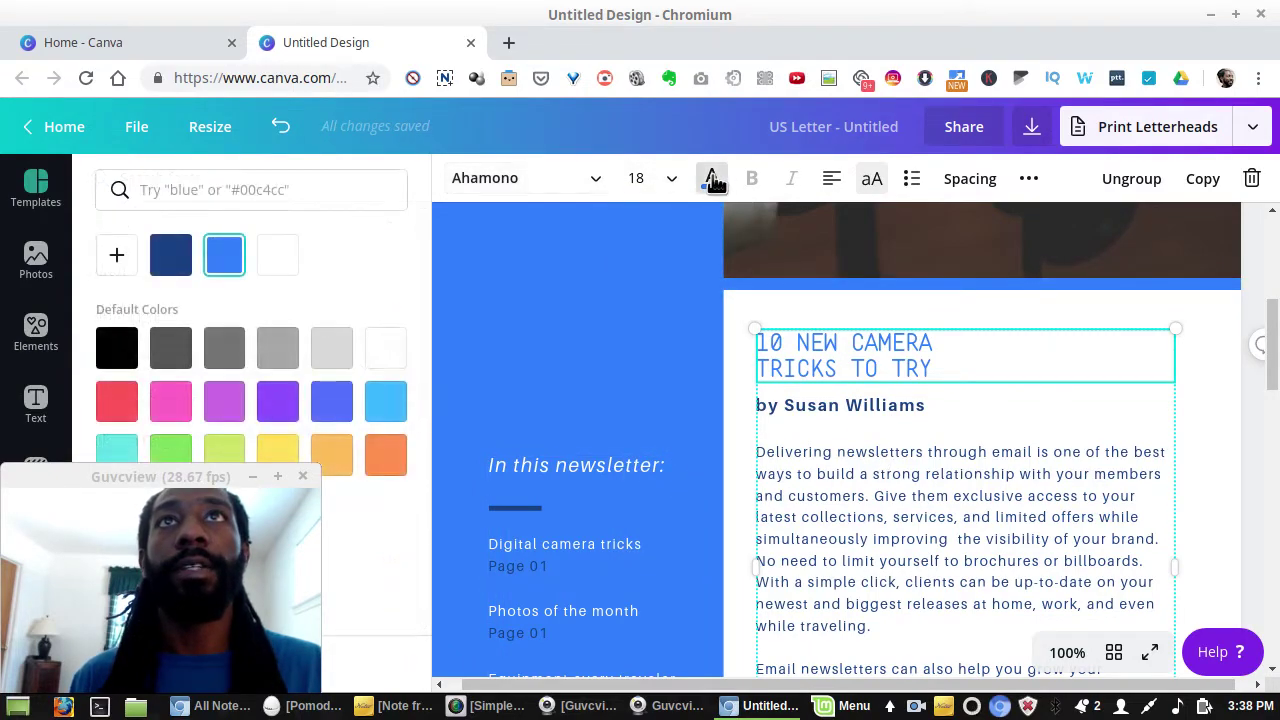
click(333, 410)
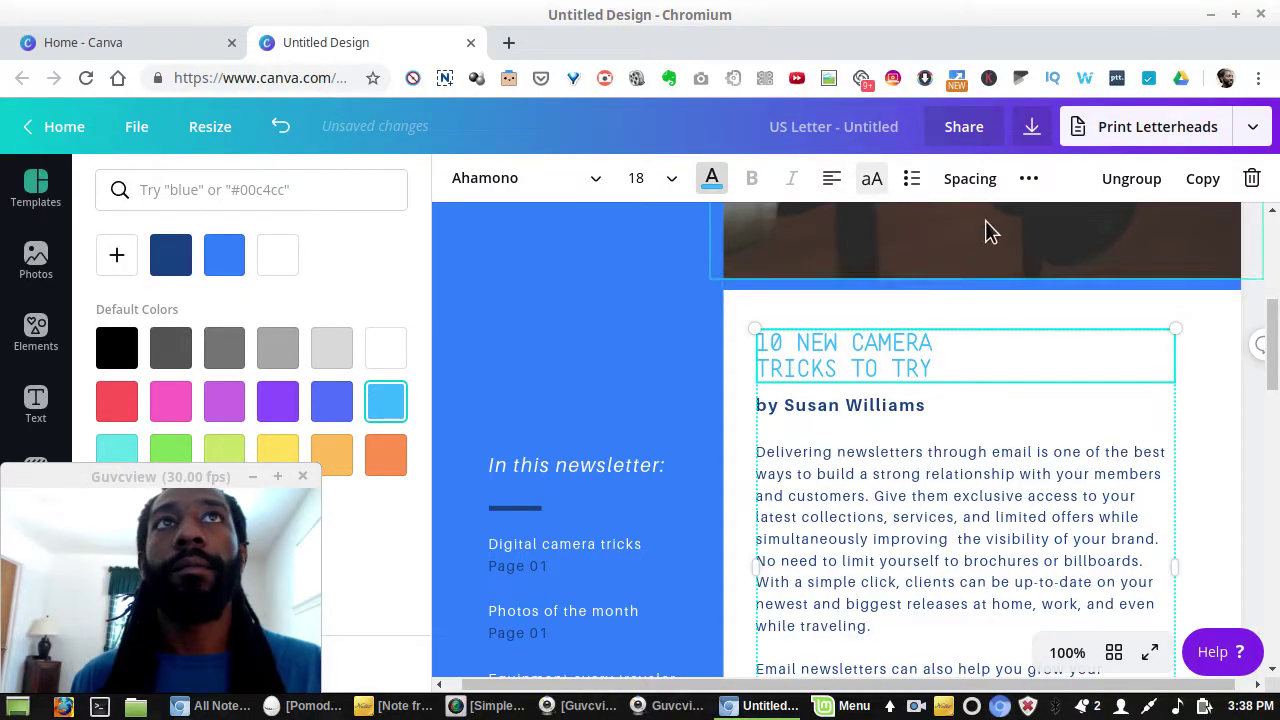
click(984, 180)
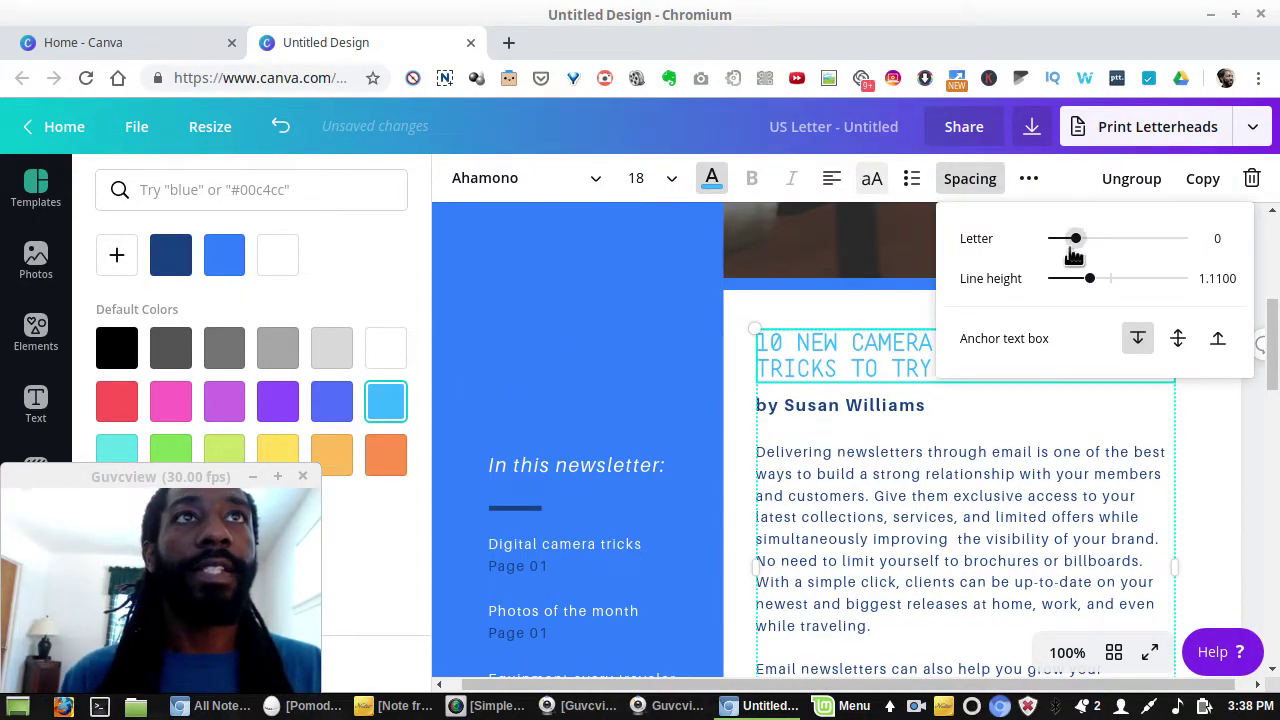
drag(1076, 240, 1092, 298)
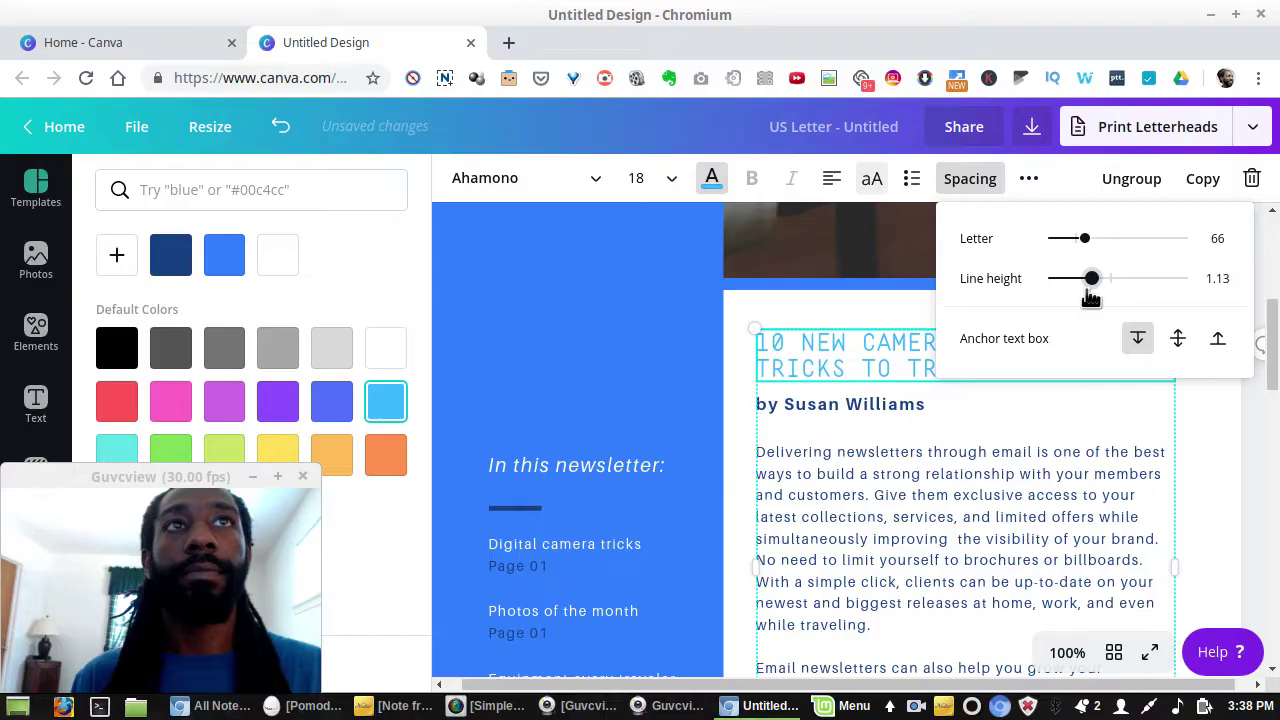
click(1197, 502)
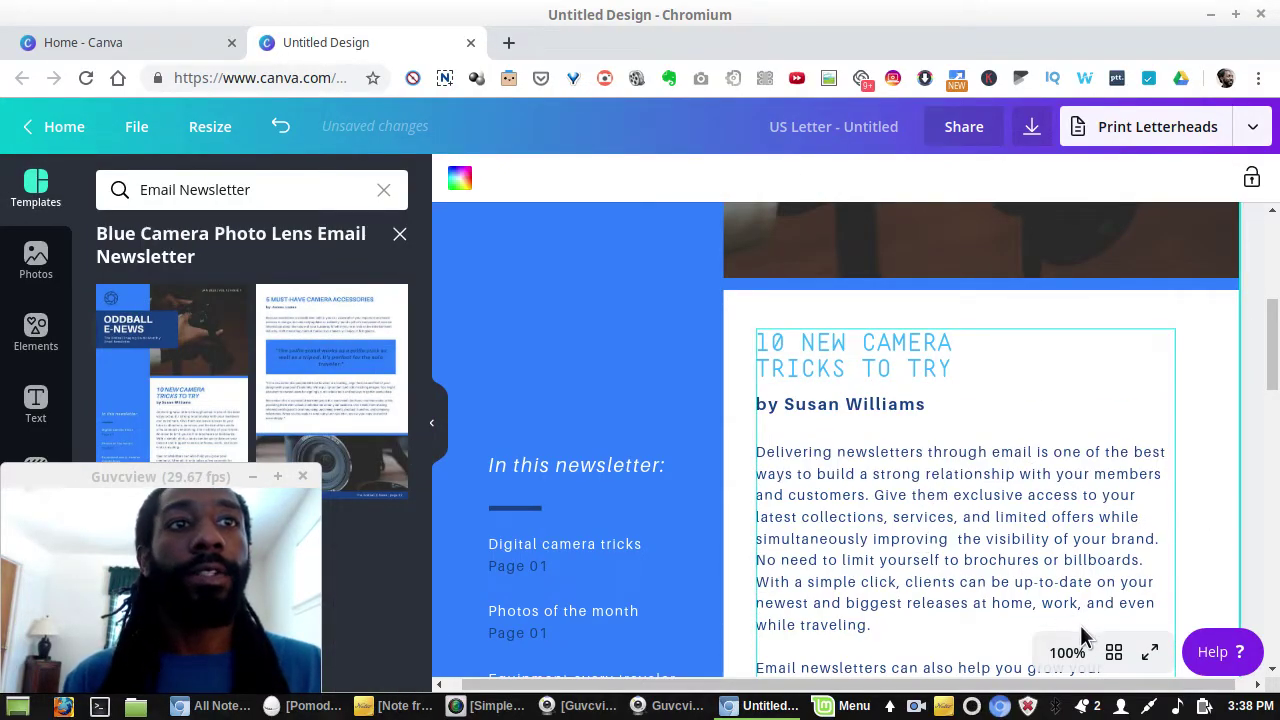
- Zoom out to 50% and add a blank third page after page 2
click(1067, 652)
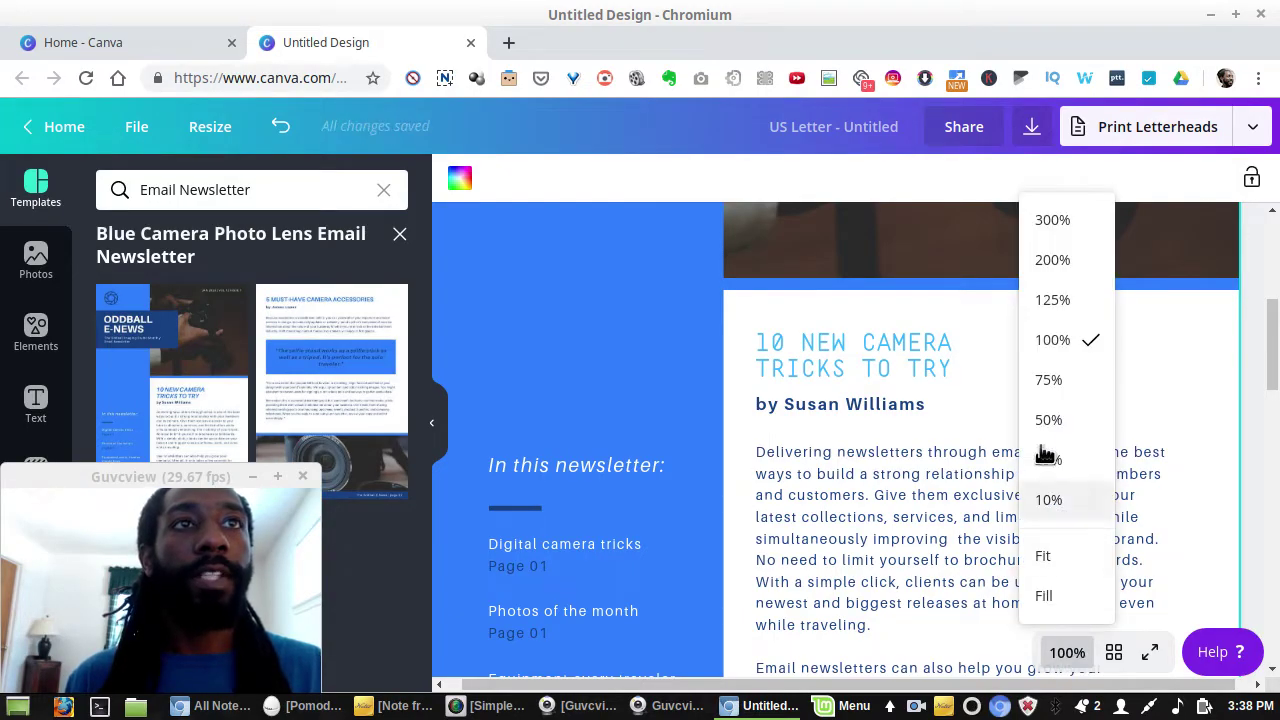
click(1040, 426)
scroll(1040, 430, down, 6)
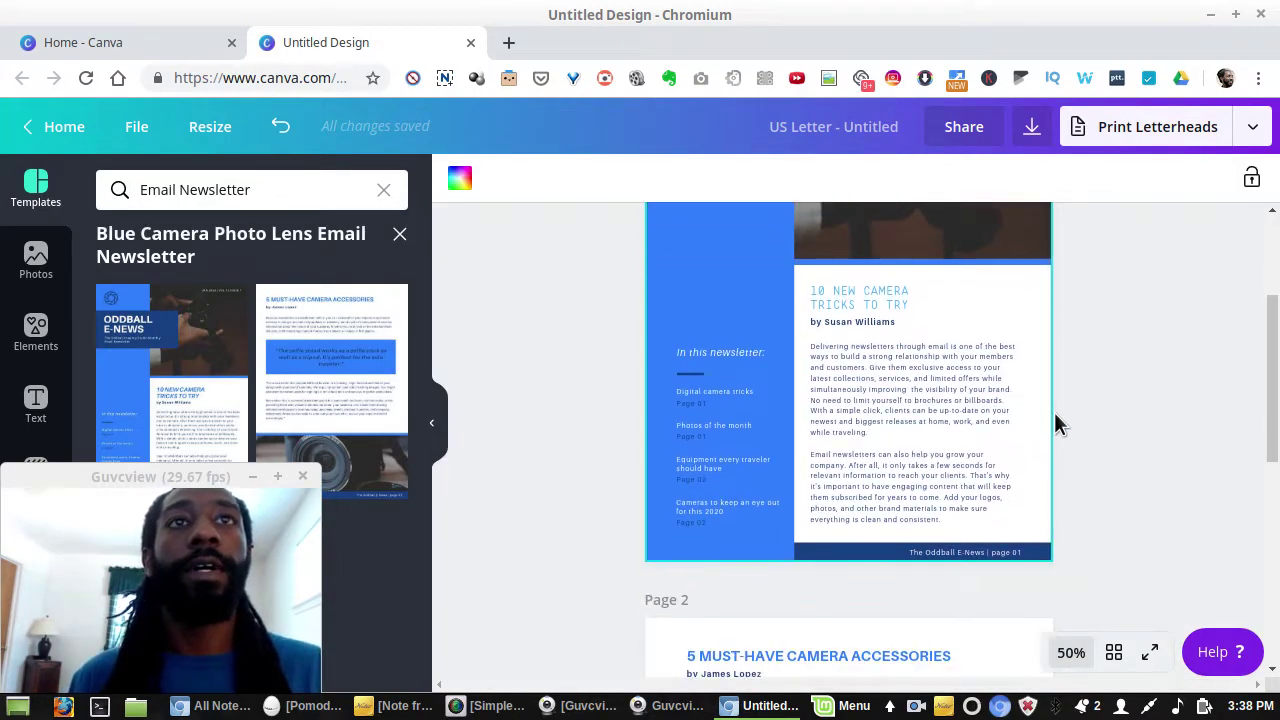
scroll(1065, 460, down, 1)
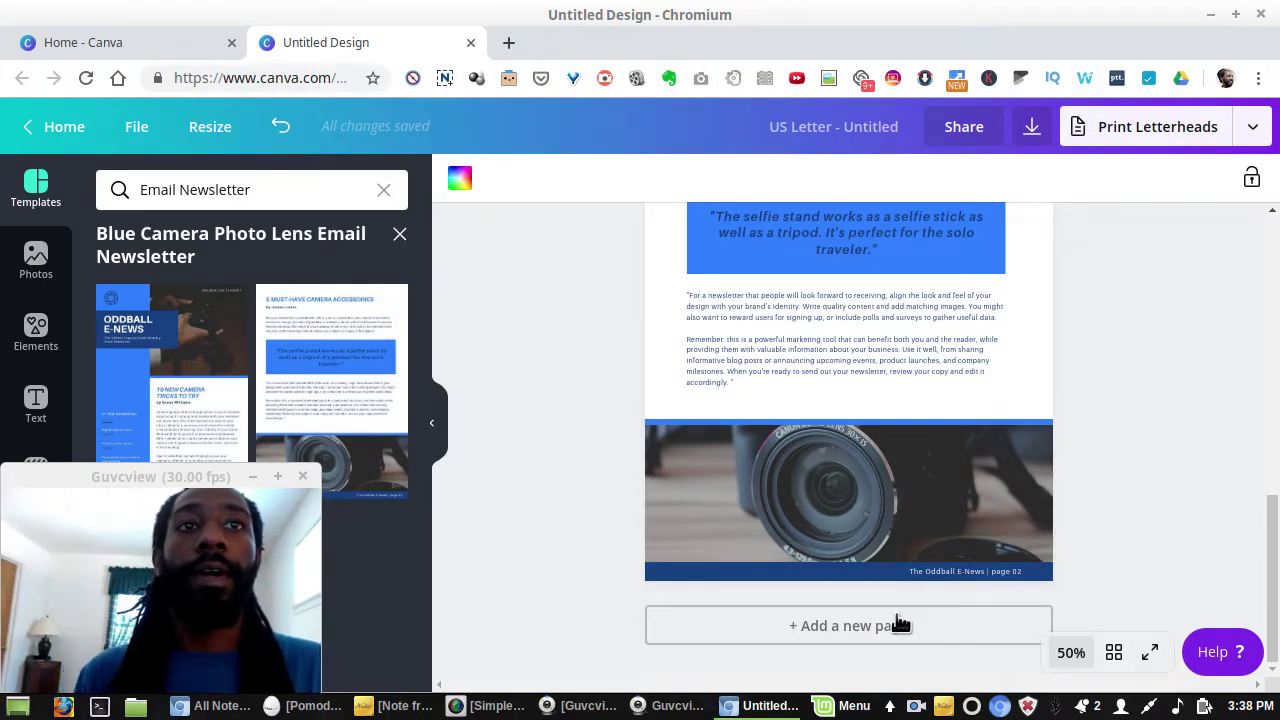
click(872, 631)
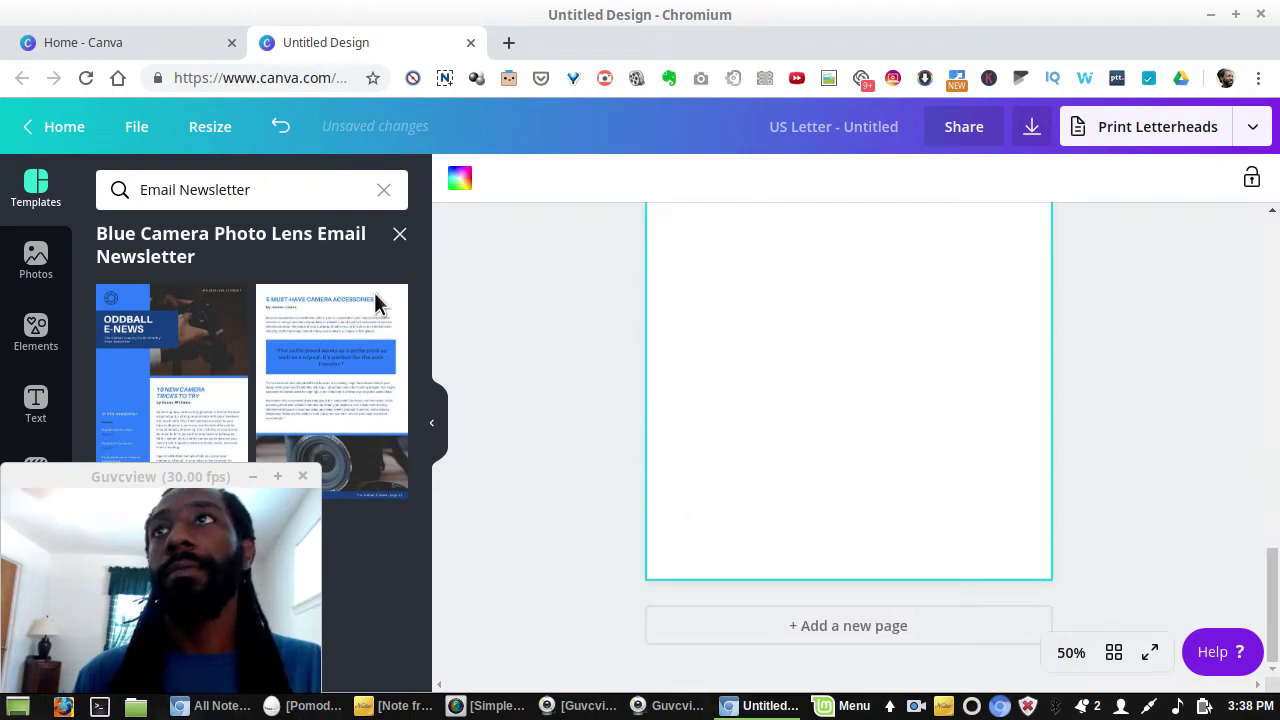
- Fill page 3 with the Techie Tablet template's TOP MOBILE TRENDS OF 2020 layout
click(400, 234)
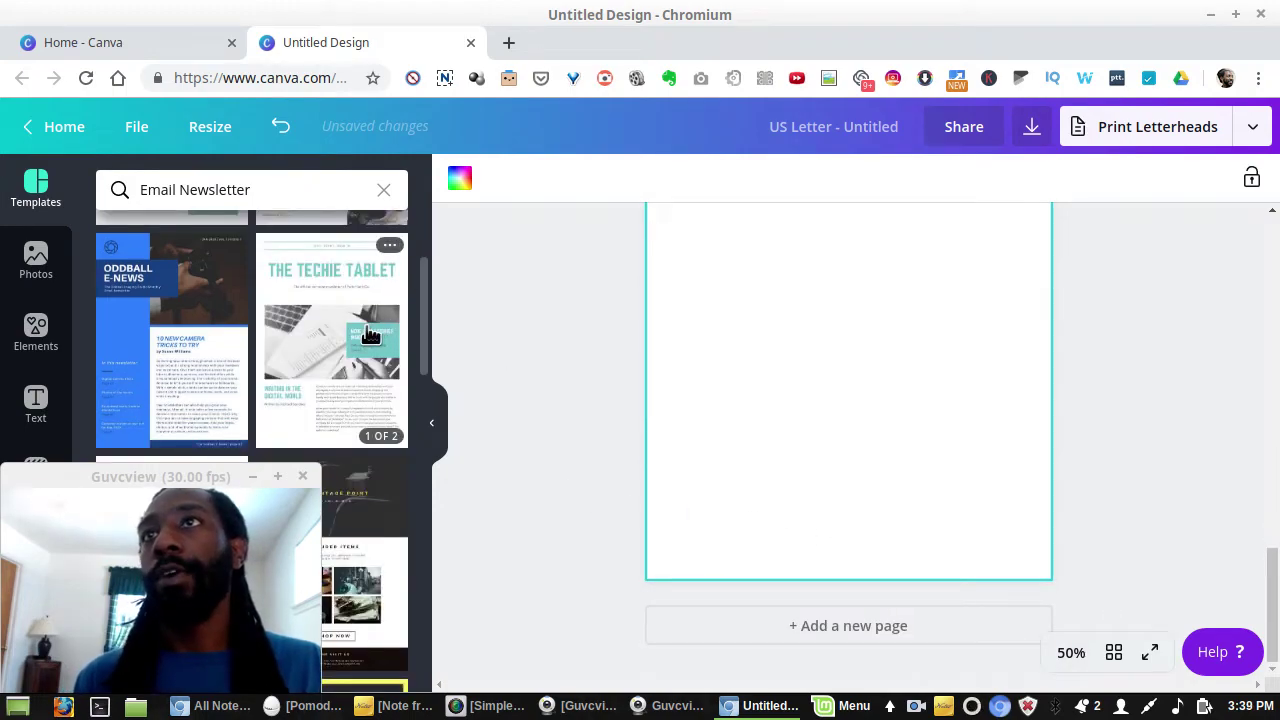
scroll(360, 360, up, 2)
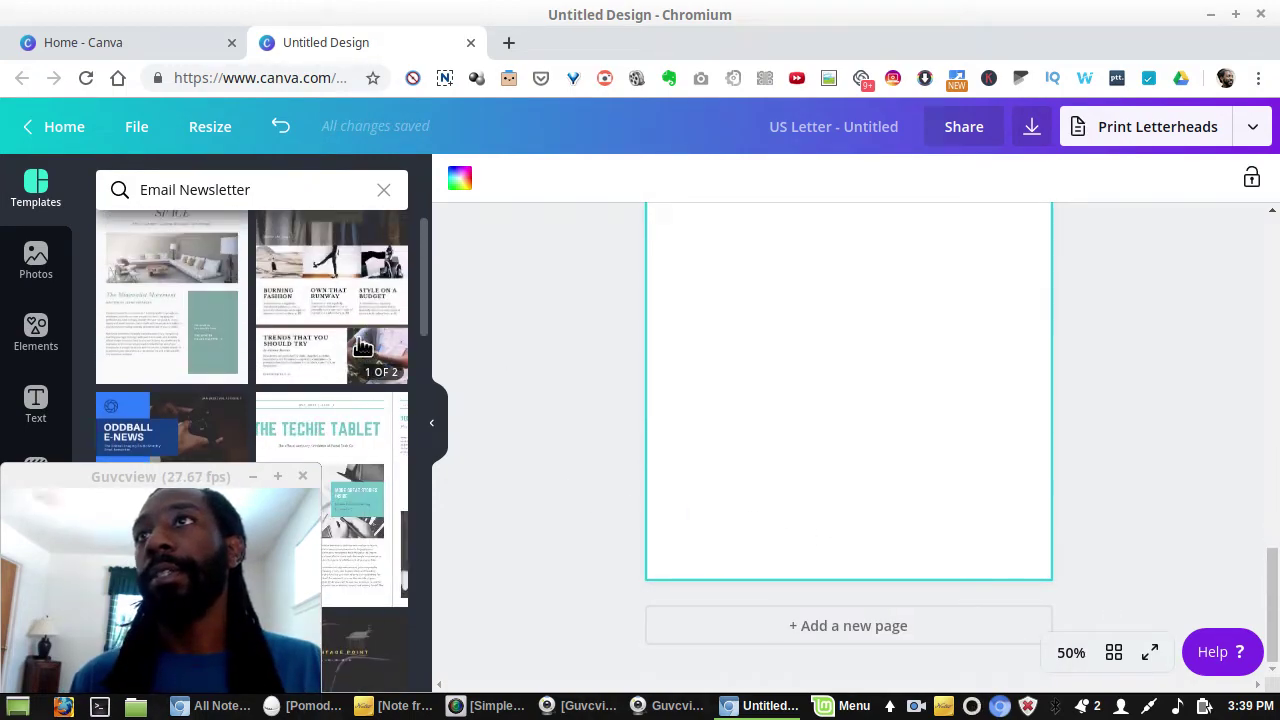
scroll(355, 410, down, 1)
click(350, 400)
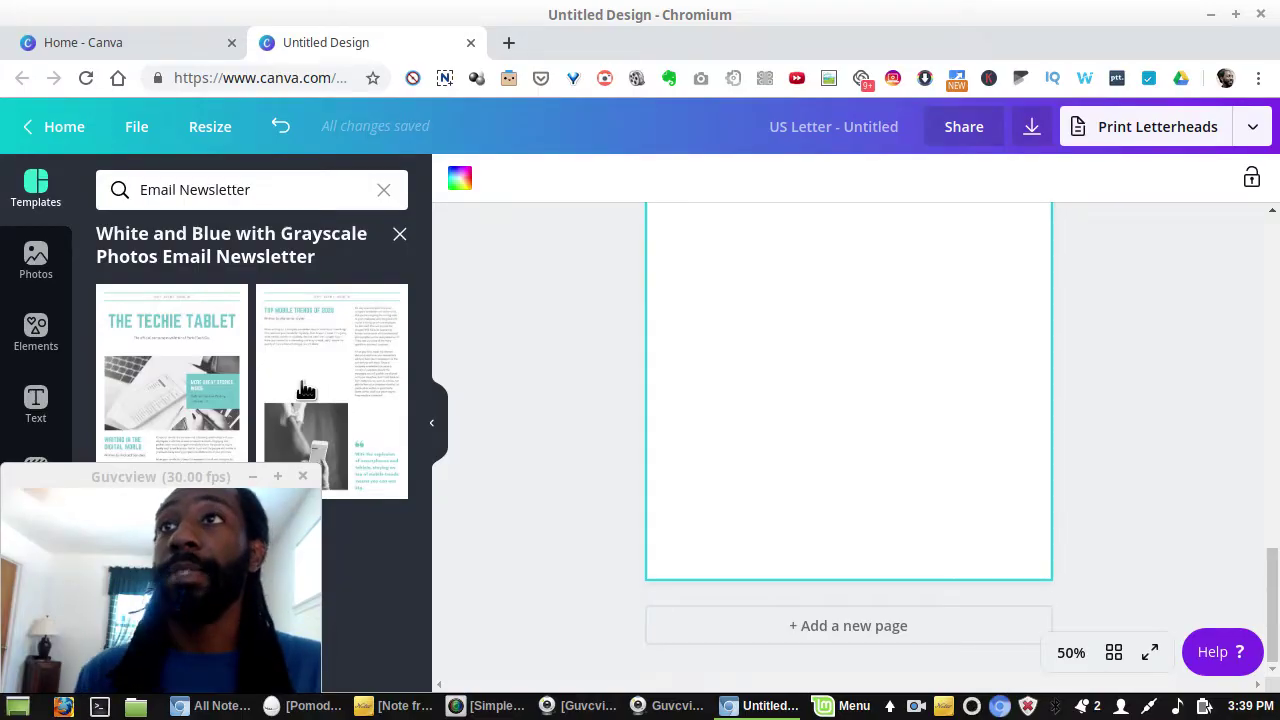
click(305, 390)
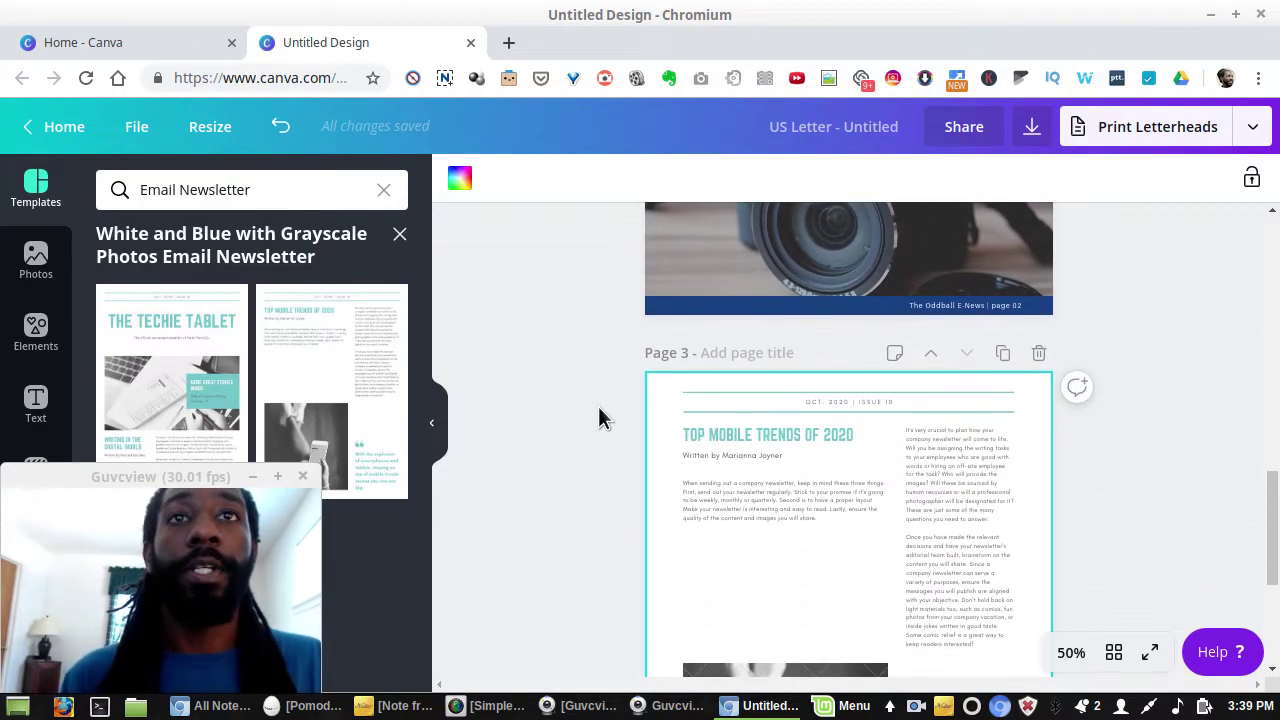
- Zoom to 75% and recolour the TOP MOBILE TRENDS OF 2020 heading dark navy
click(765, 433)
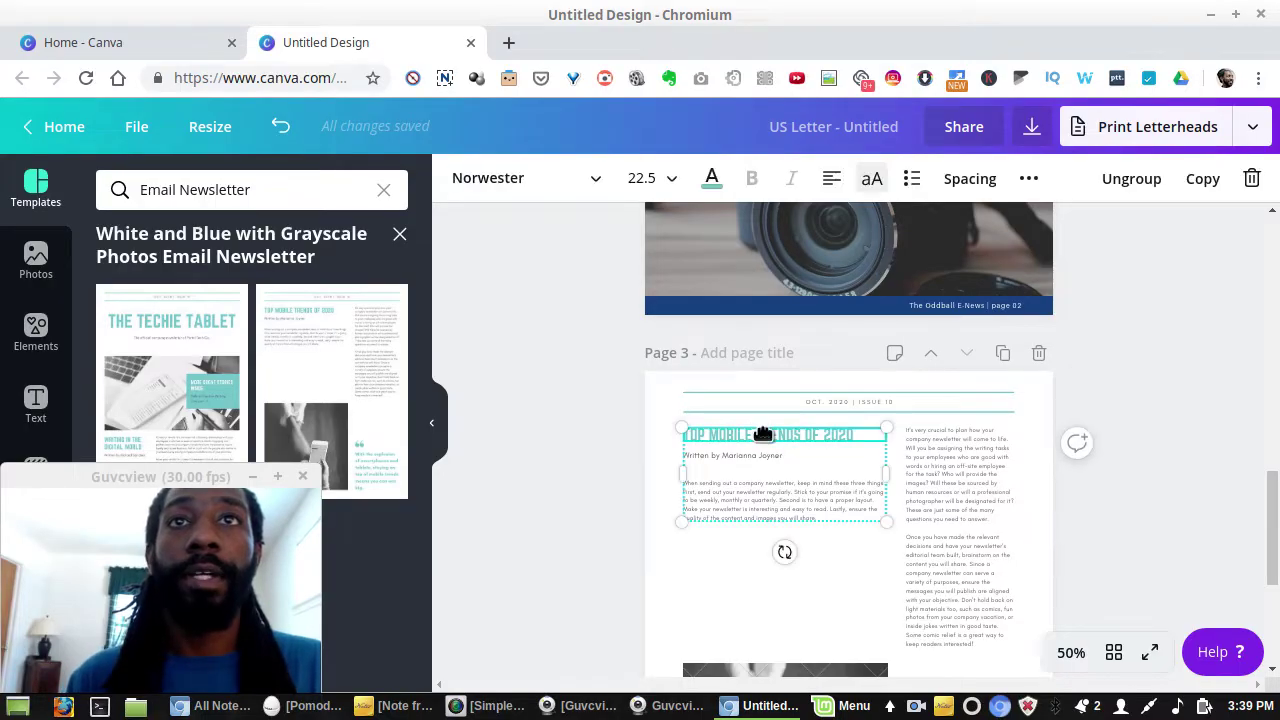
click(1072, 654)
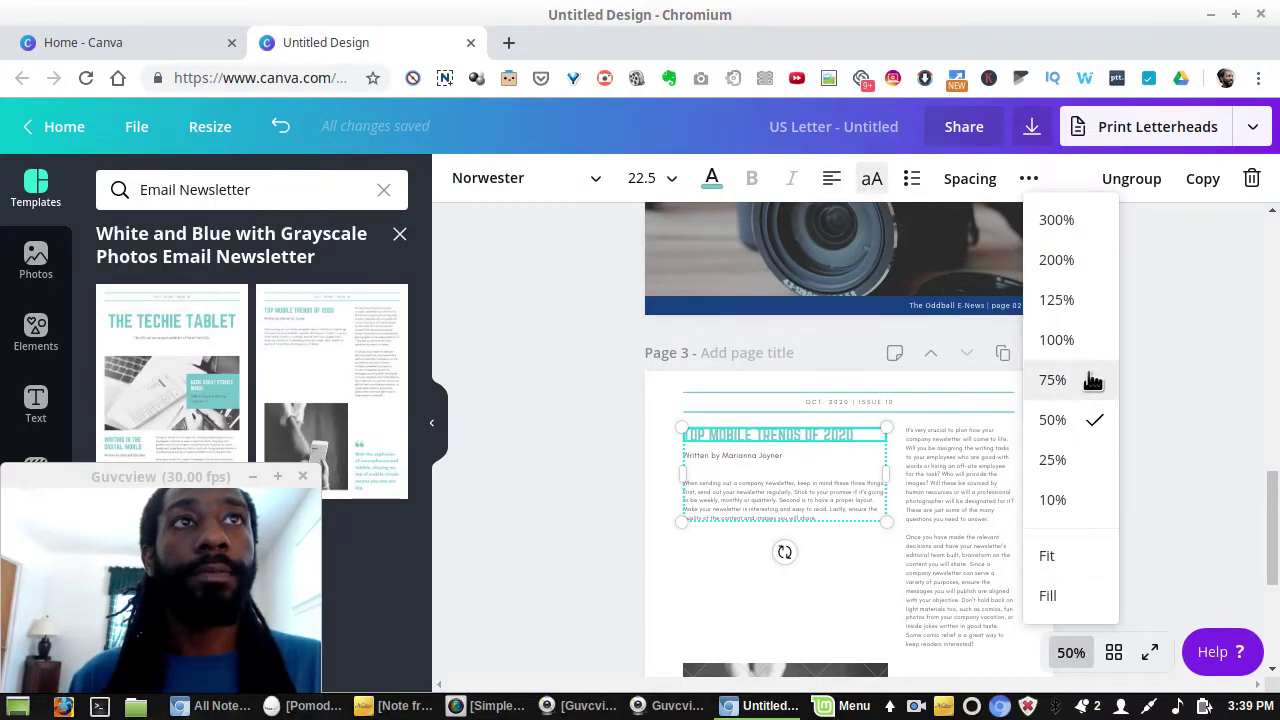
click(1088, 380)
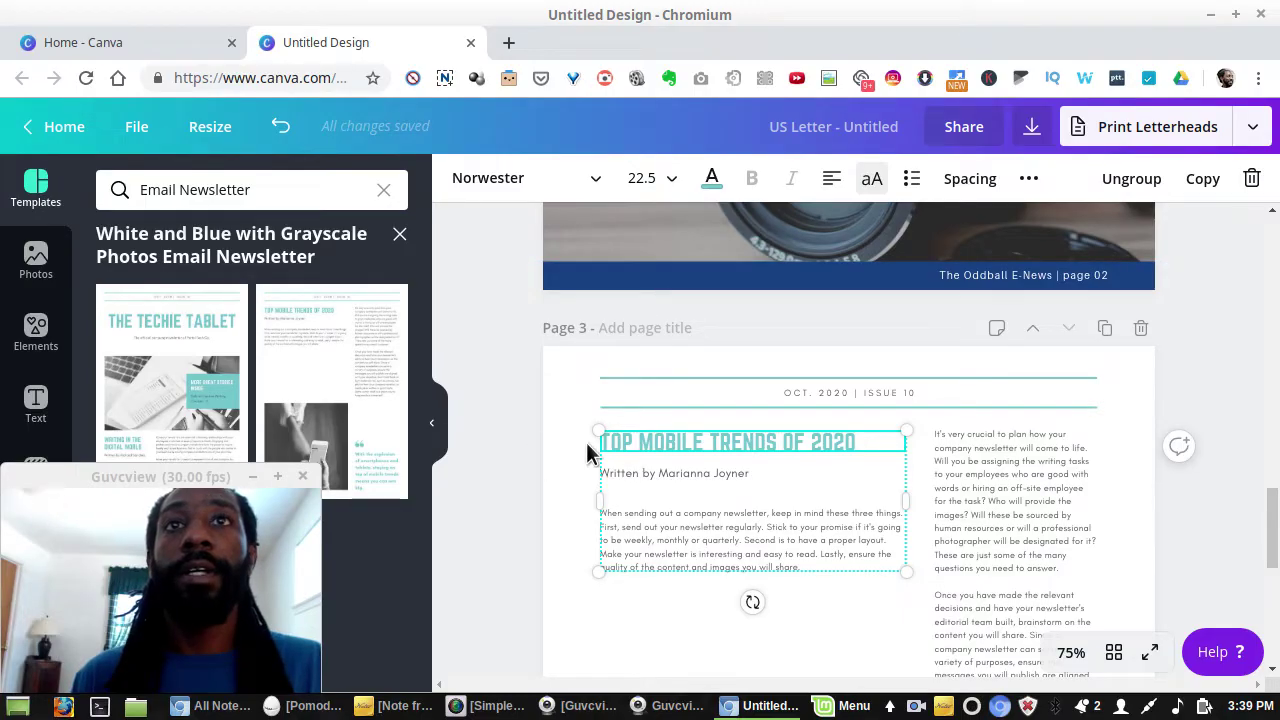
scroll(859, 375, up, 9)
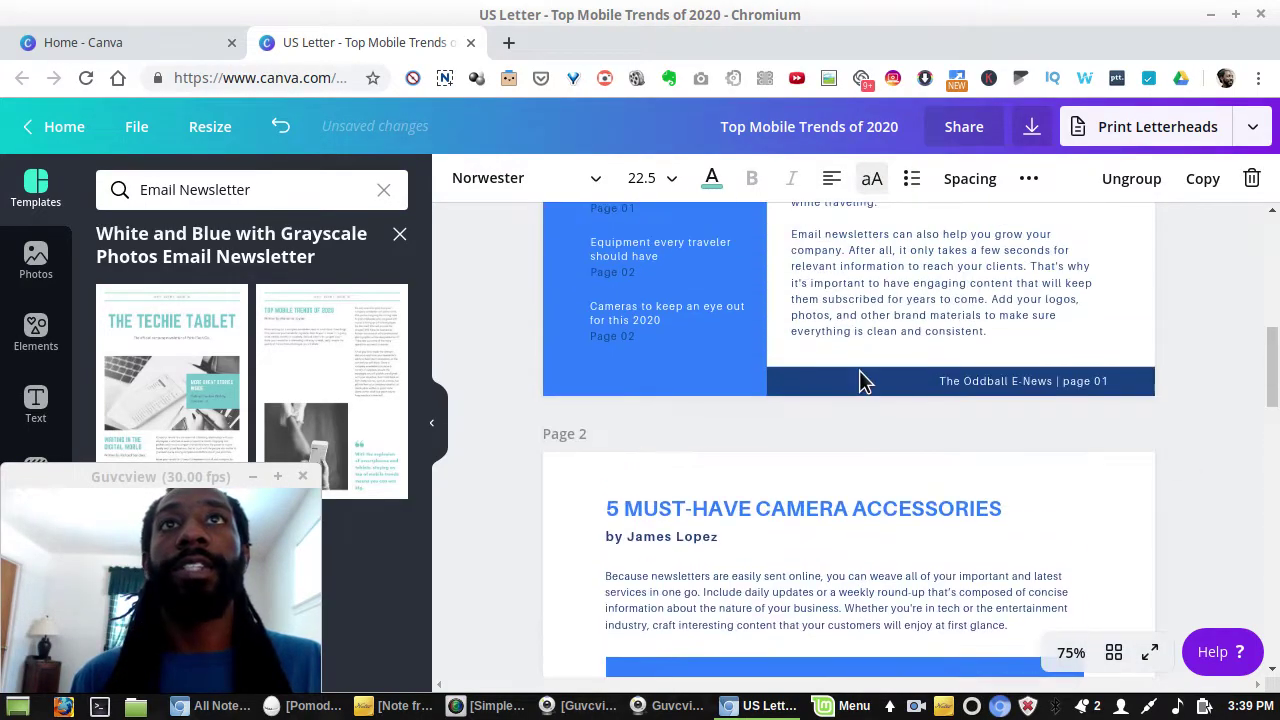
scroll(859, 381, down, 9)
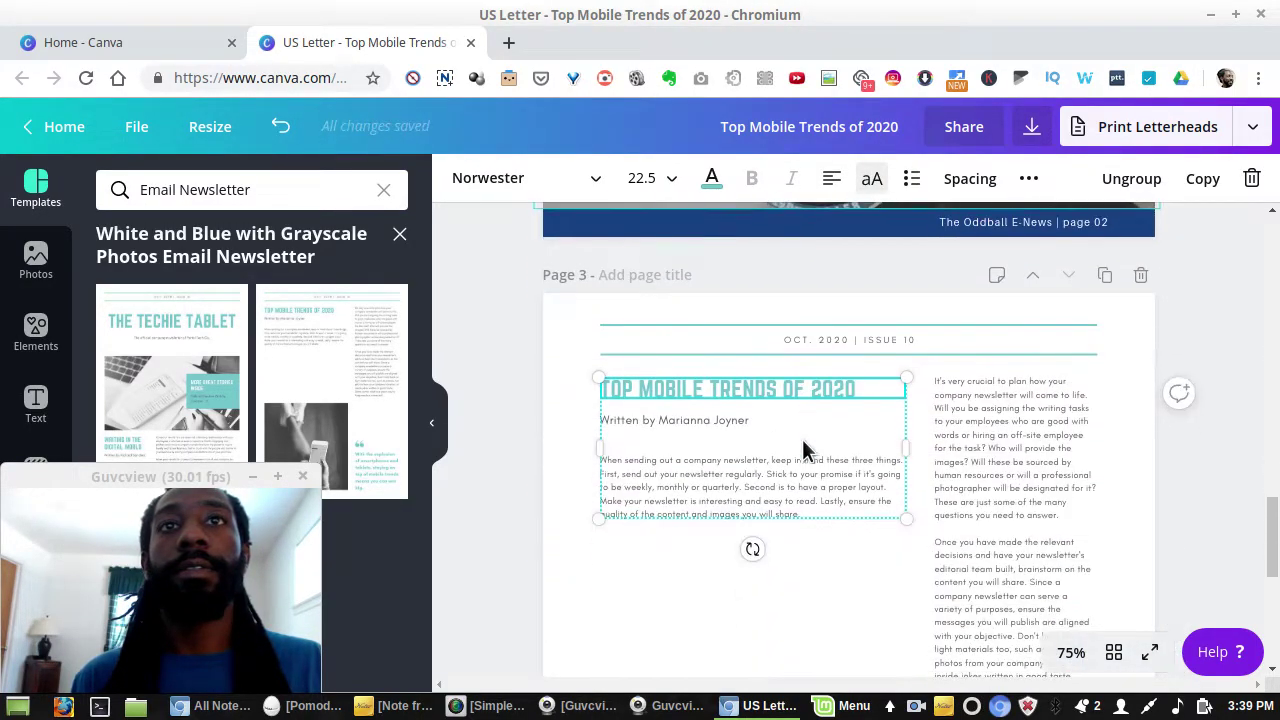
click(712, 178)
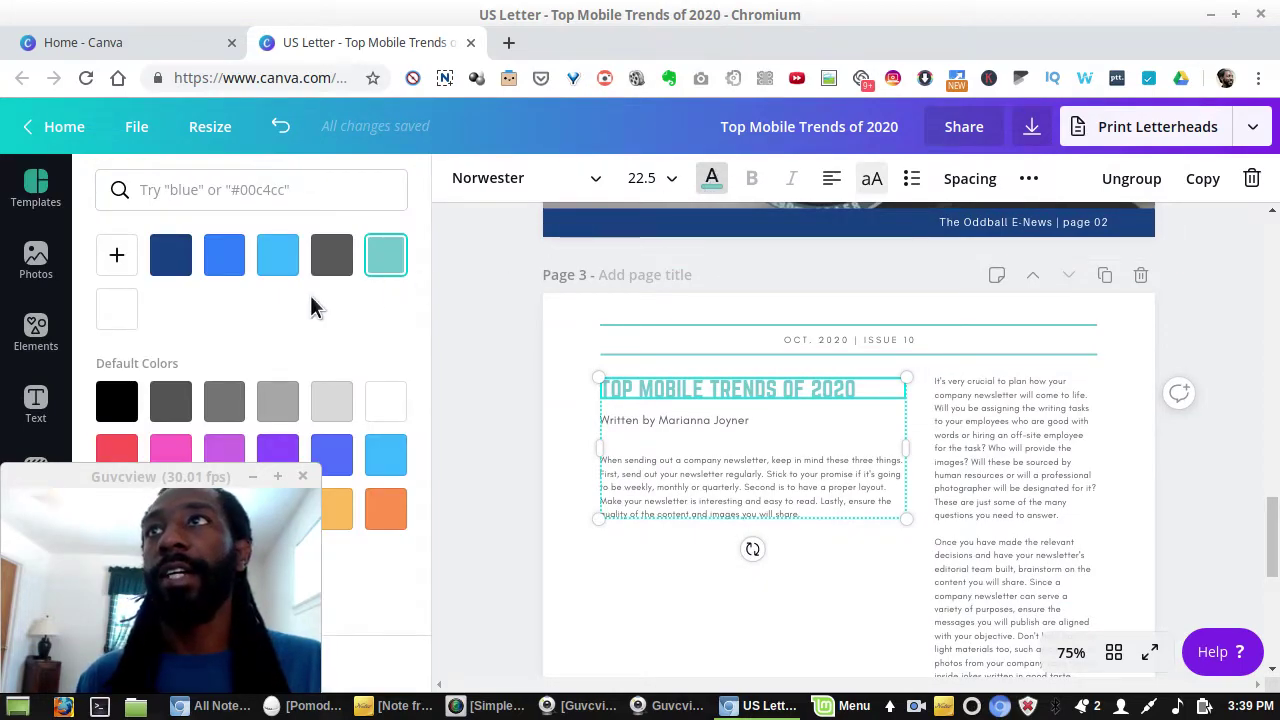
click(170, 255)
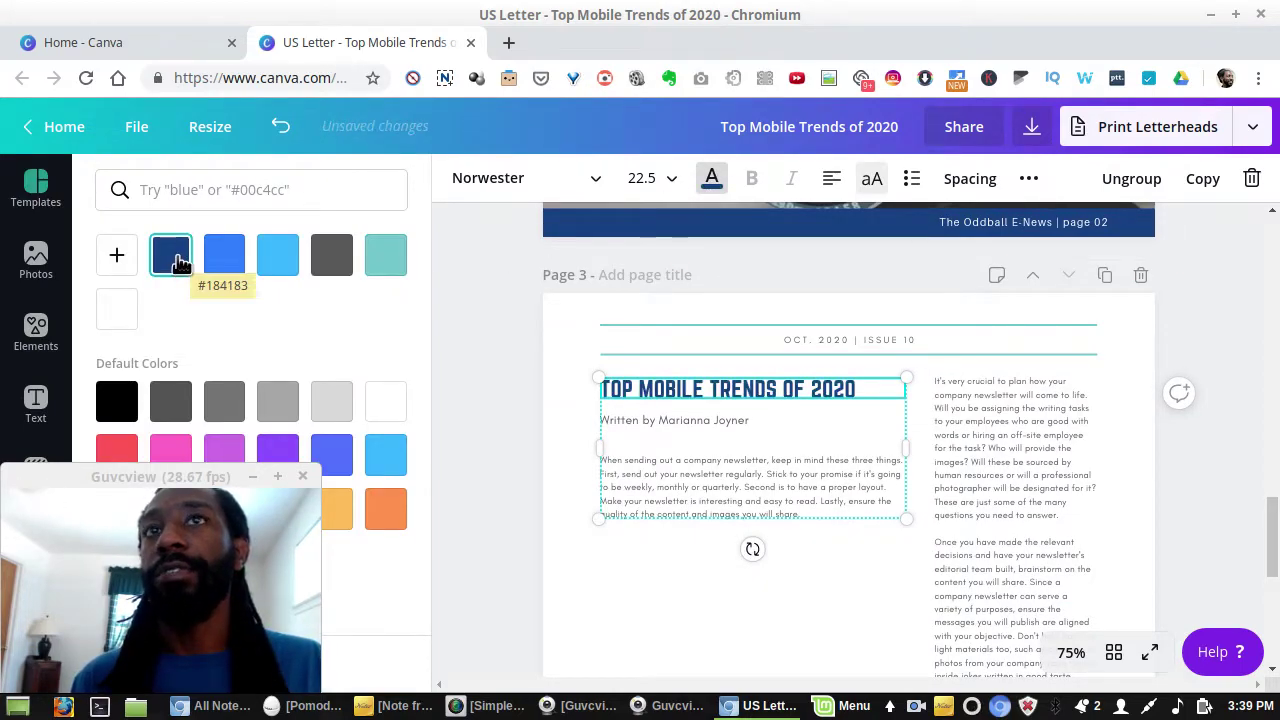
click(570, 387)
- Select the OCT. 2020 | ISSUE 10 header group on page 3
scroll(716, 425, up, 3)
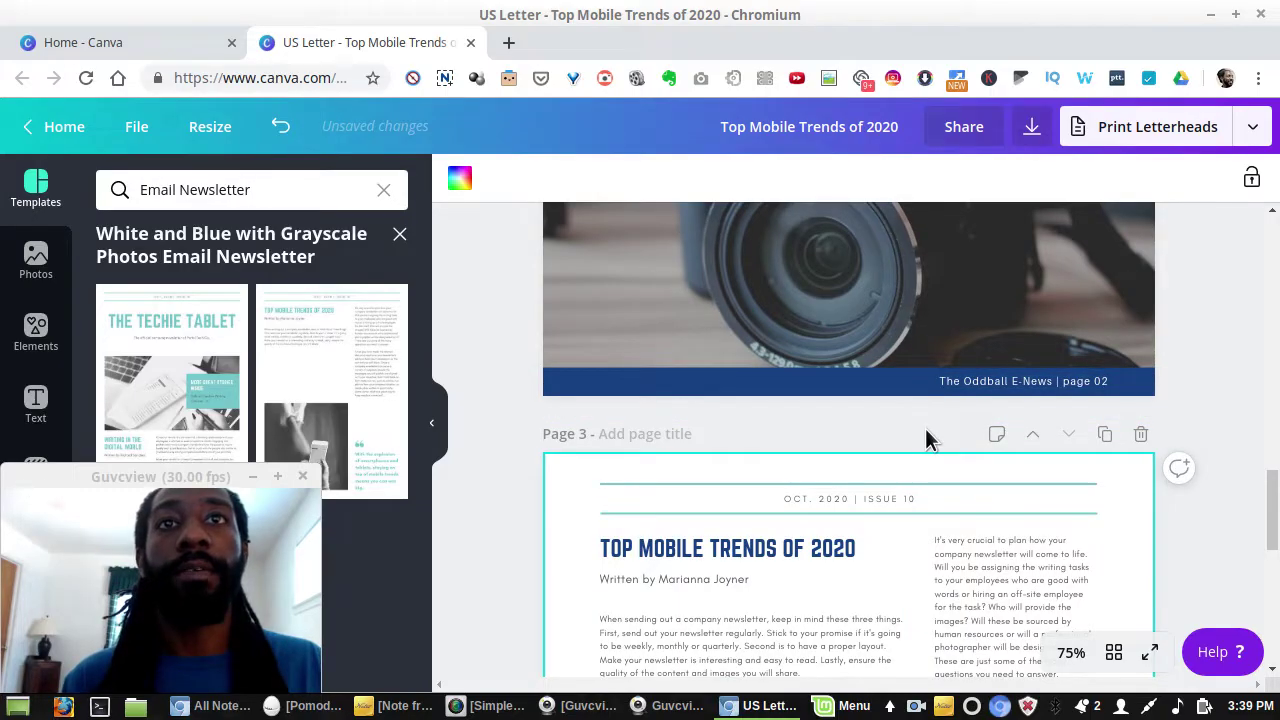
scroll(925, 430, down, 1)
scroll(926, 455, down, 1)
click(760, 345)
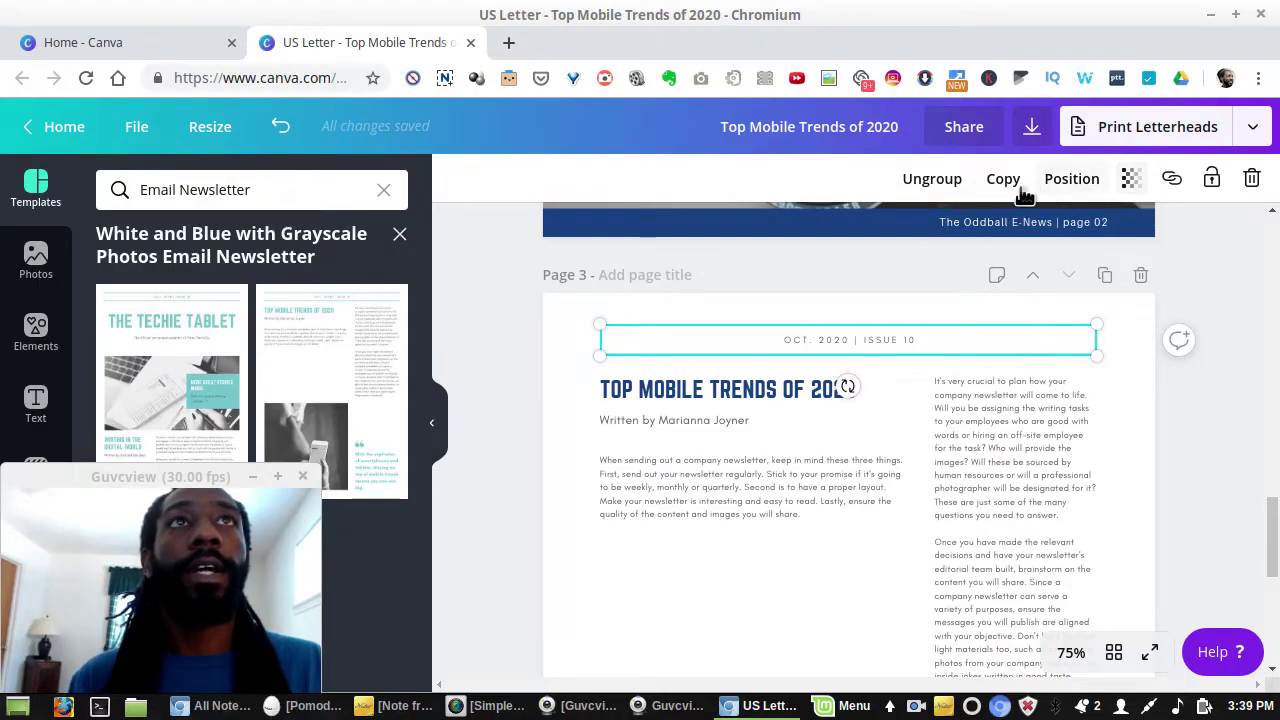
- Ungroup the header and try a bright blue page 3 background, then revert to white
click(932, 185)
click(518, 378)
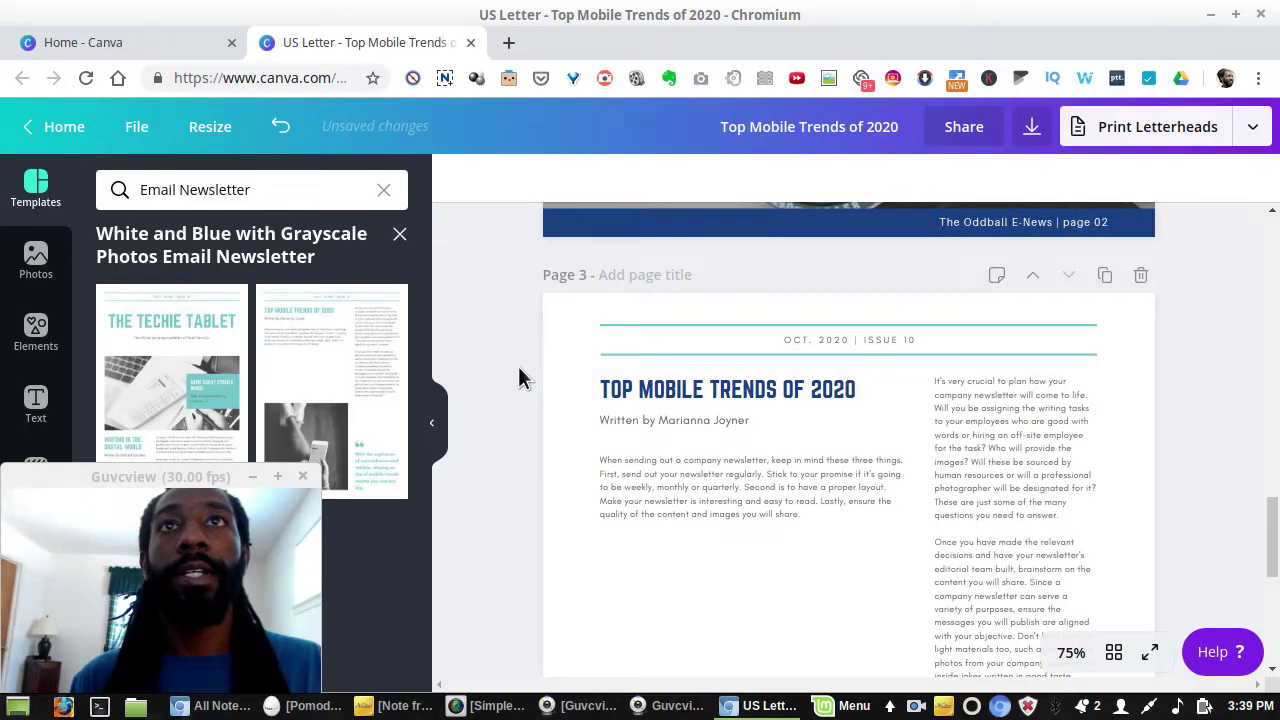
click(632, 357)
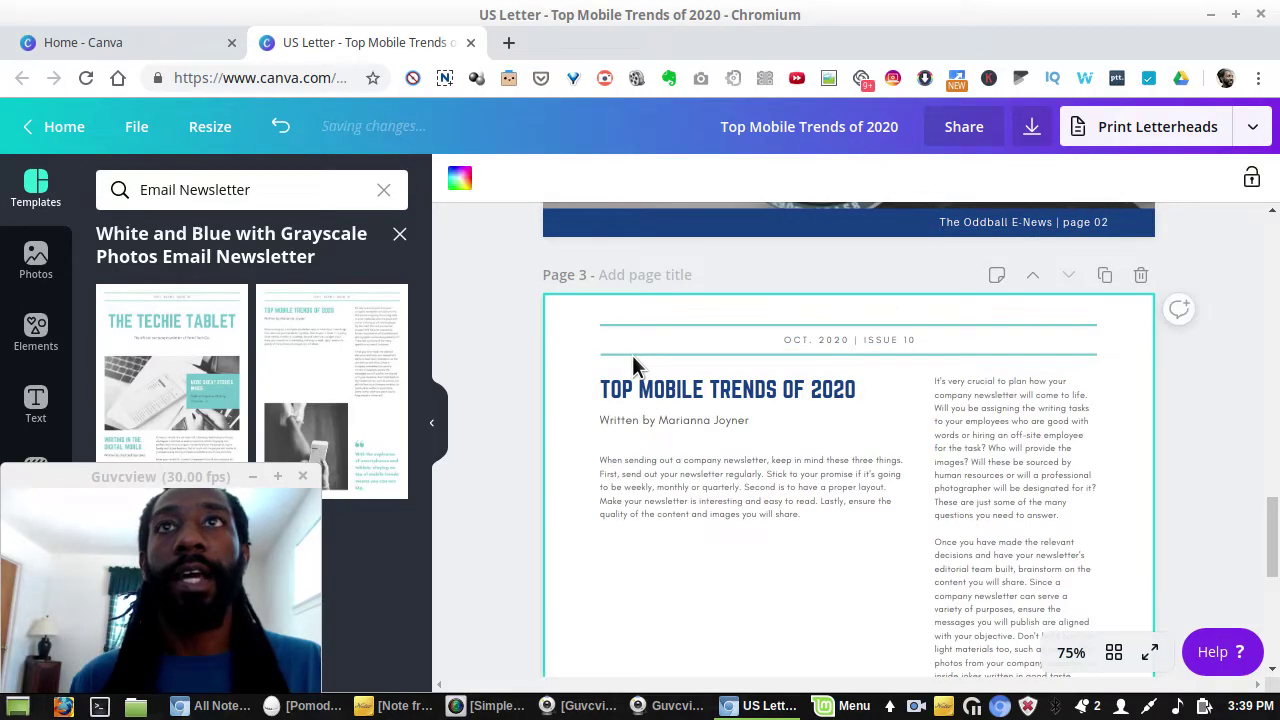
click(456, 184)
click(222, 254)
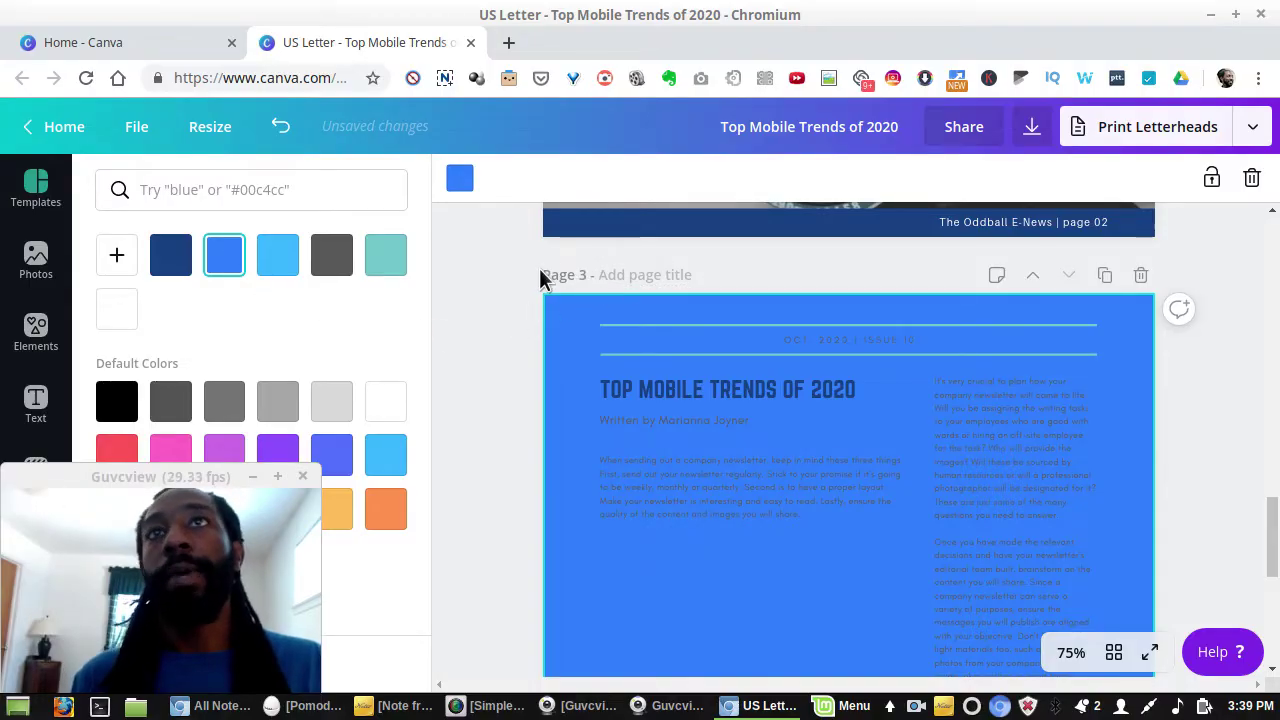
click(280, 130)
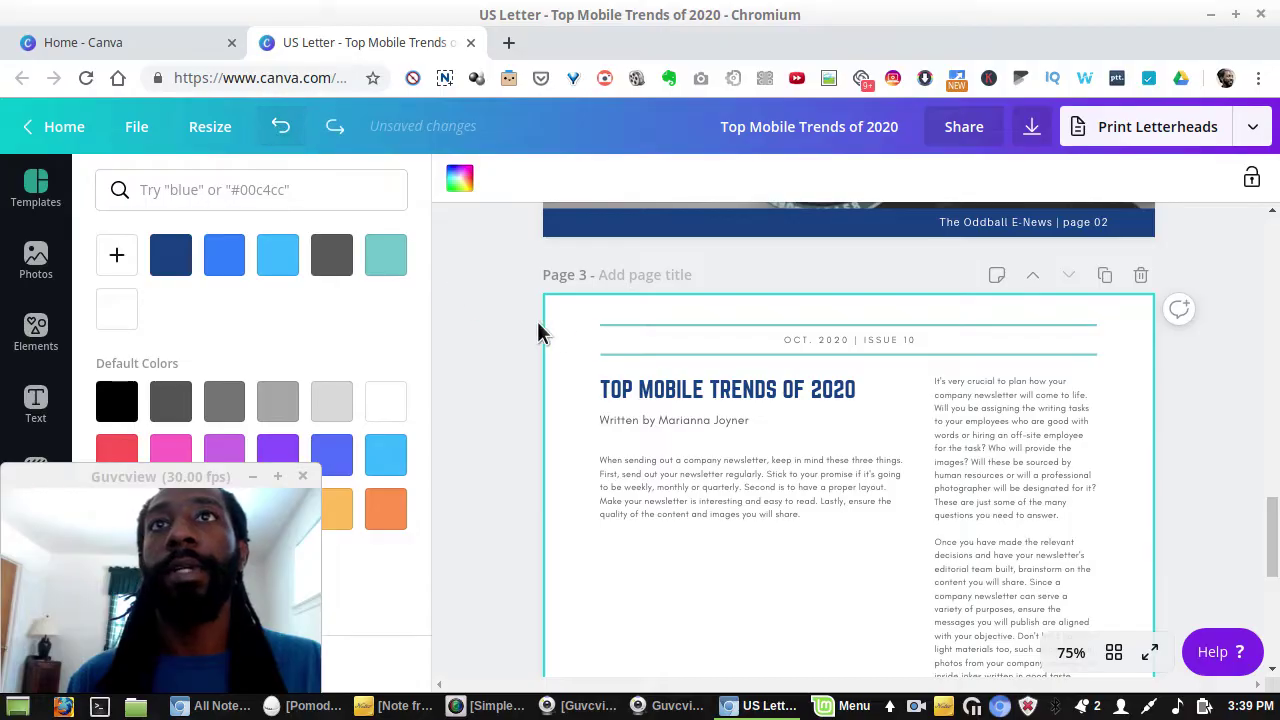
- Recolour both teal divider lines around the page 3 header dark navy
click(650, 325)
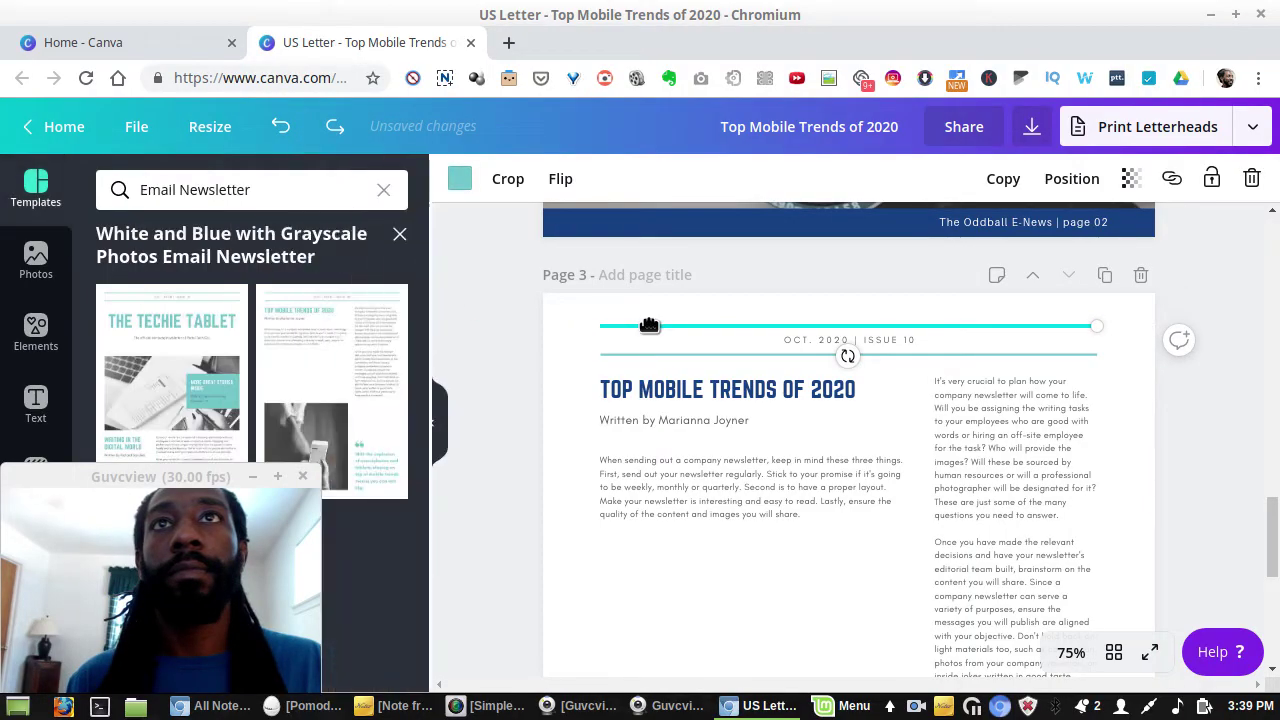
click(456, 178)
click(185, 262)
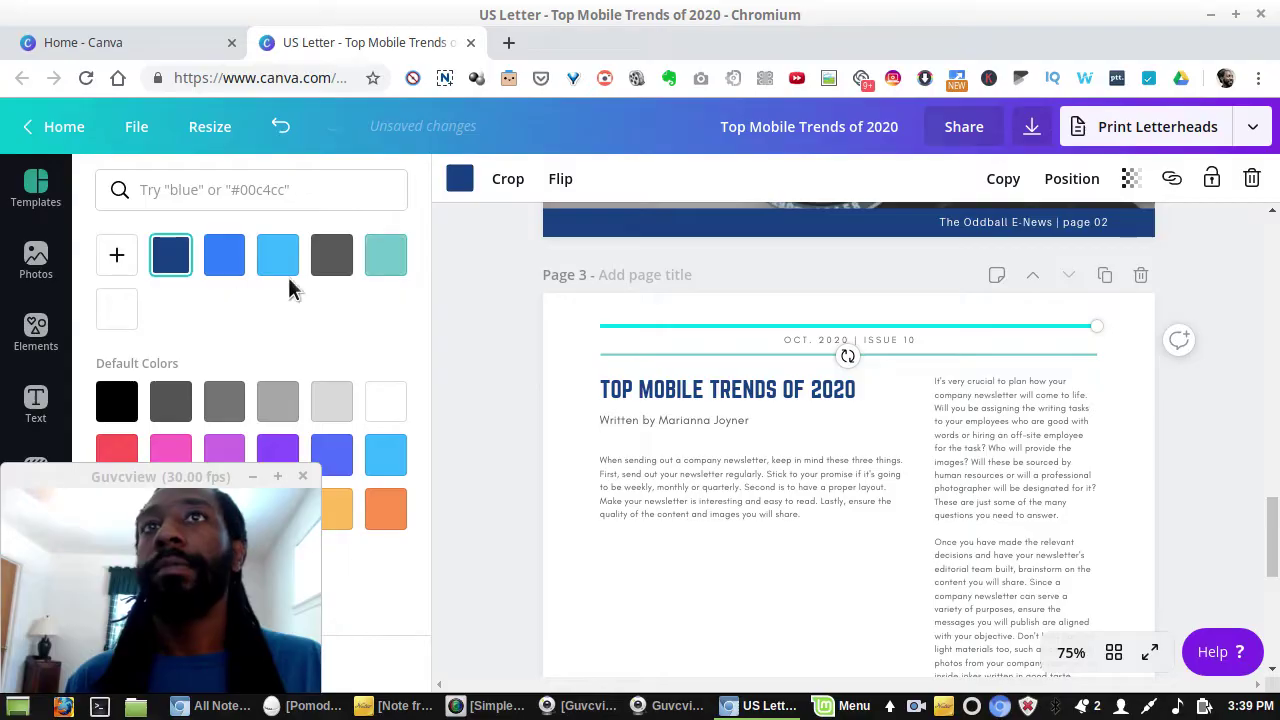
click(638, 353)
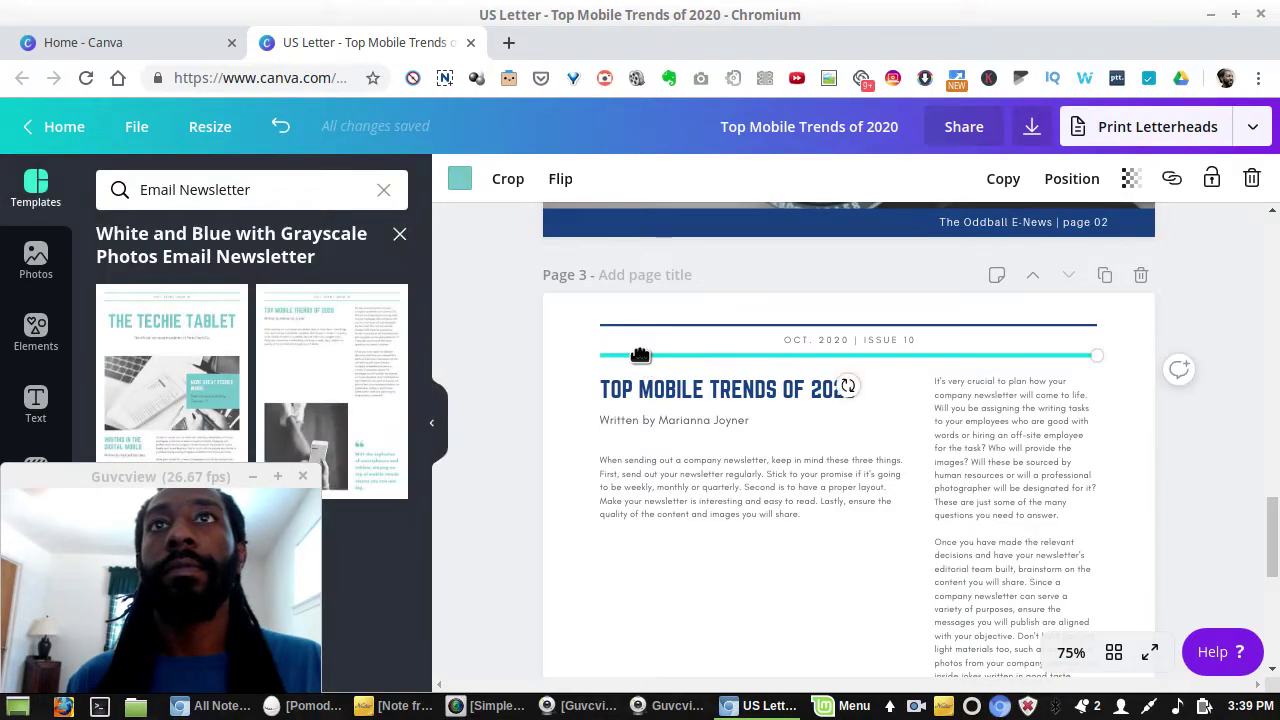
click(458, 179)
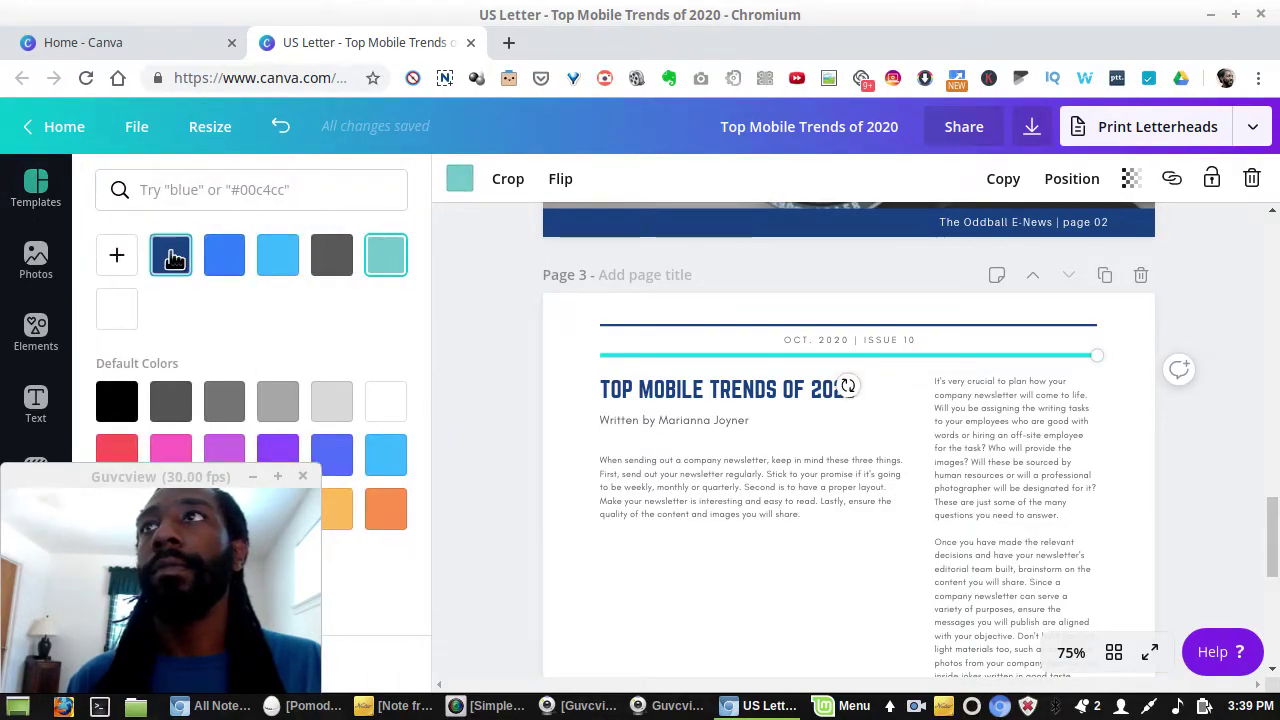
click(171, 254)
click(503, 432)
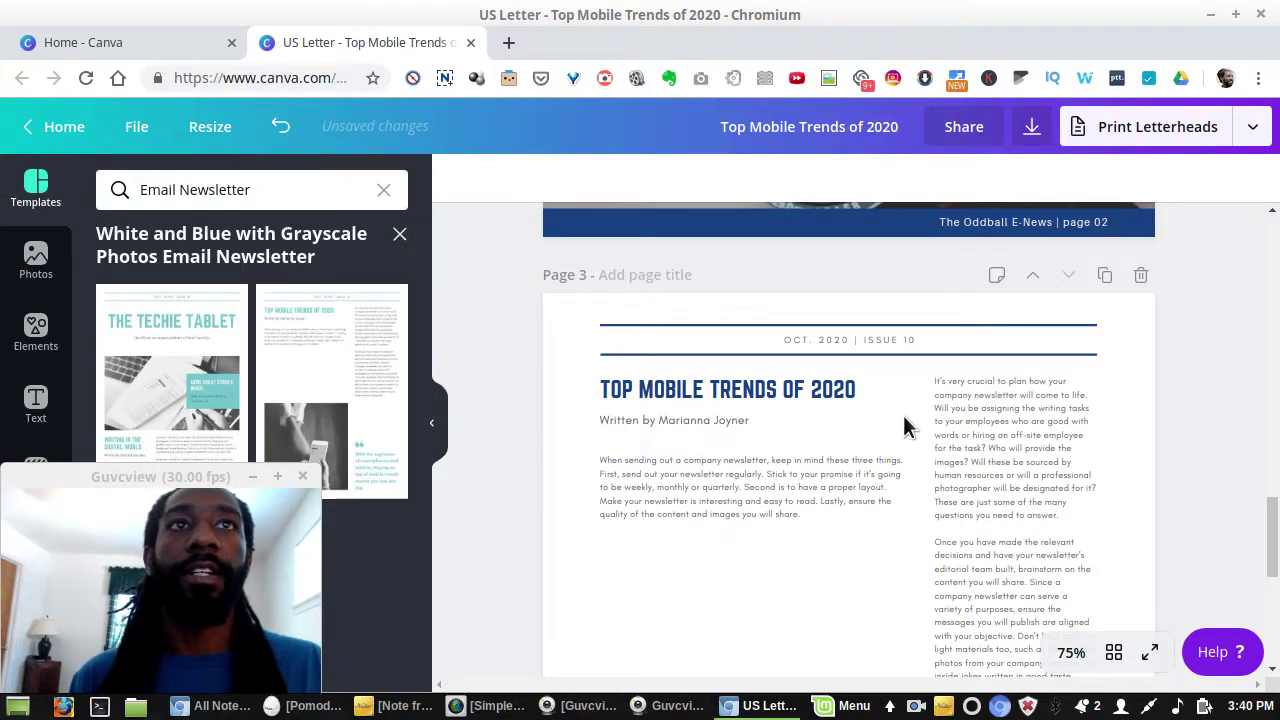
- Select the start of the Remember paragraph in page 2's body text
scroll(799, 432, up, 3)
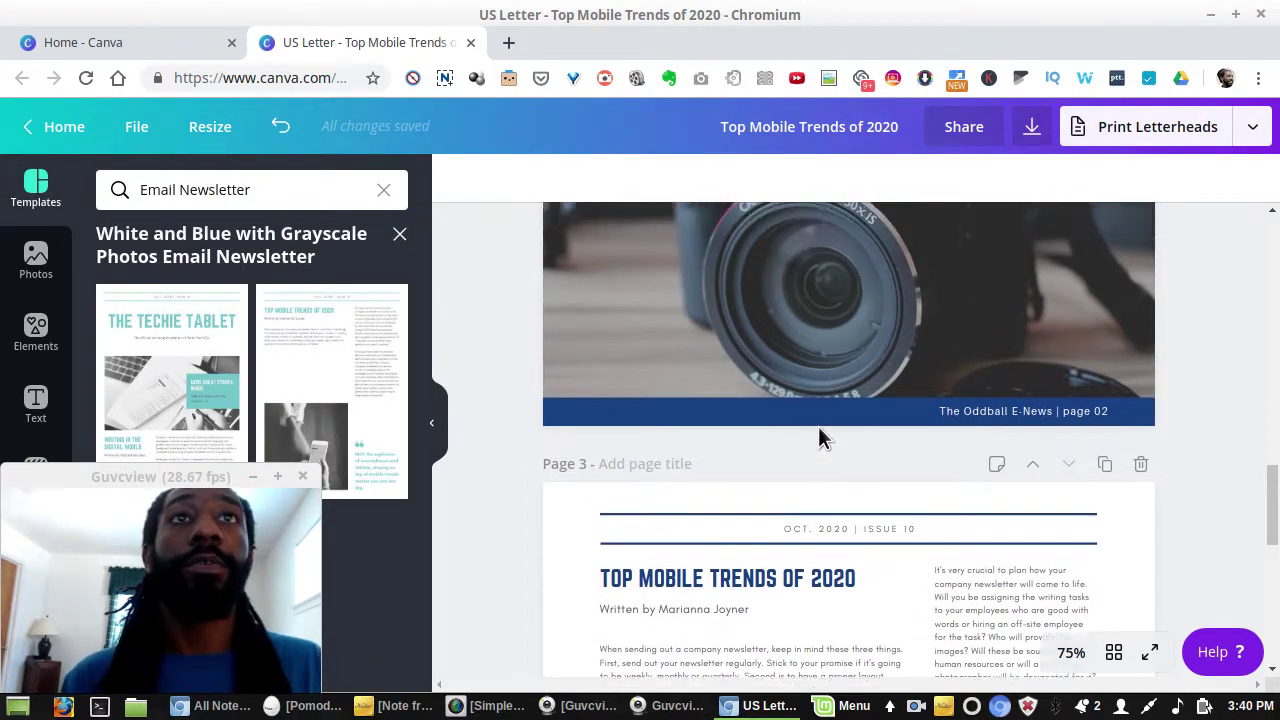
scroll(818, 426, up, 5)
click(729, 318)
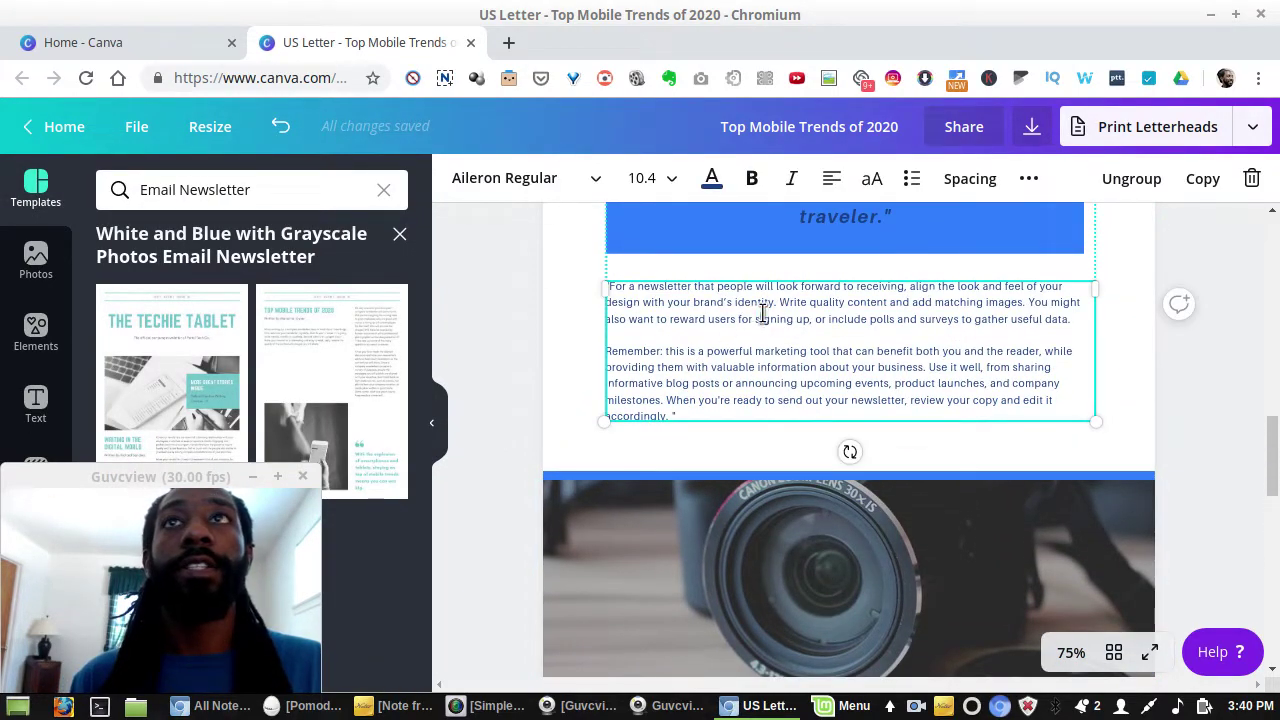
drag(833, 374, 724, 336)
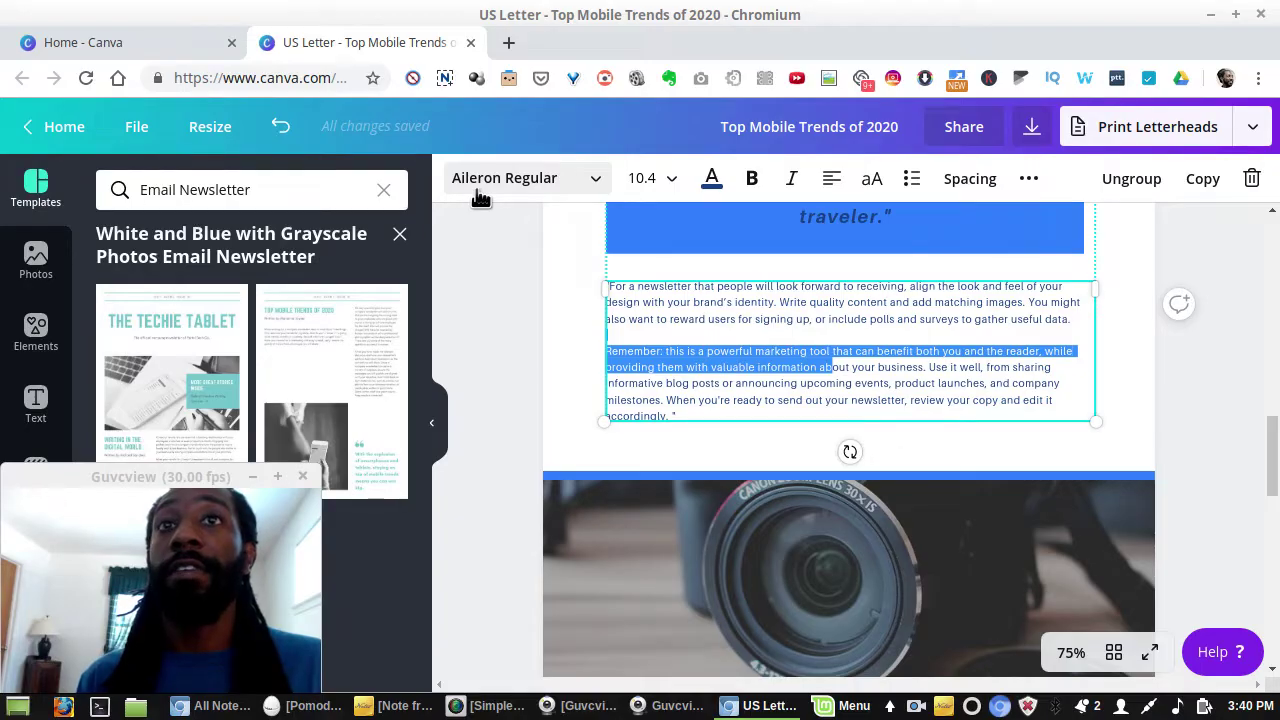
scroll(474, 300, down, 5)
- Set page 3's left paragraph and right-column text to Aileron Regular
click(703, 390)
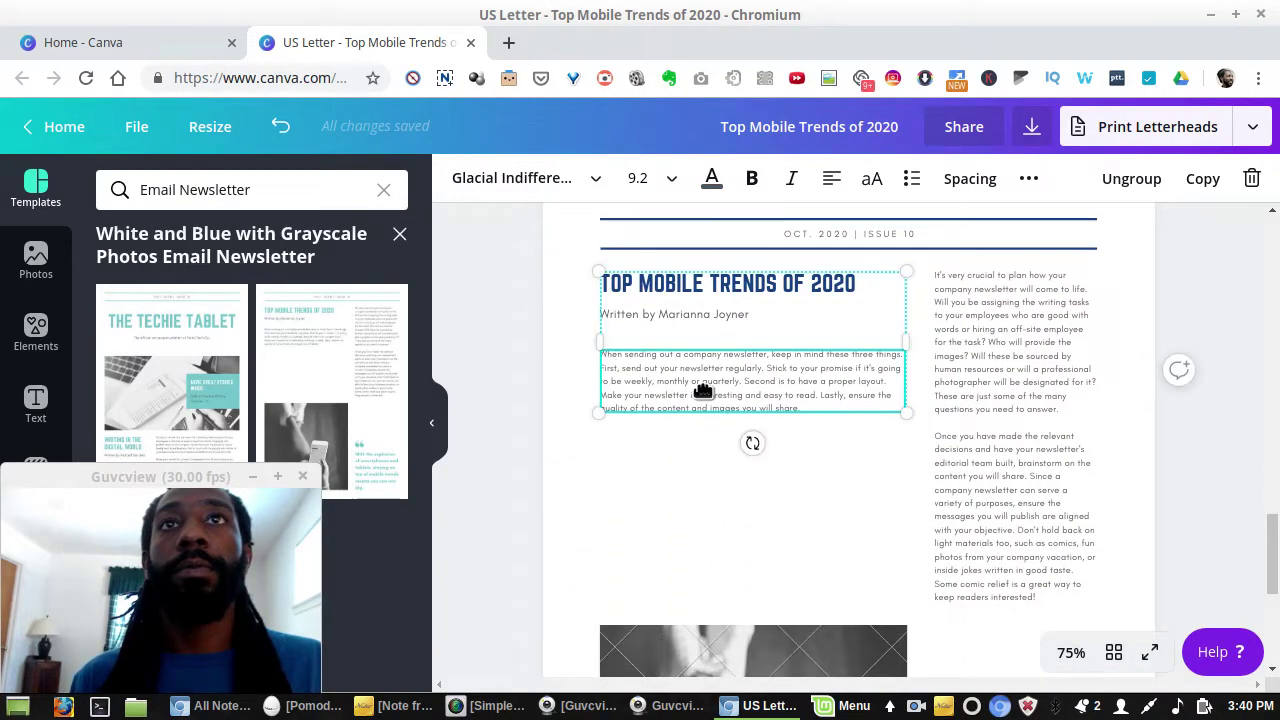
click(592, 180)
click(277, 315)
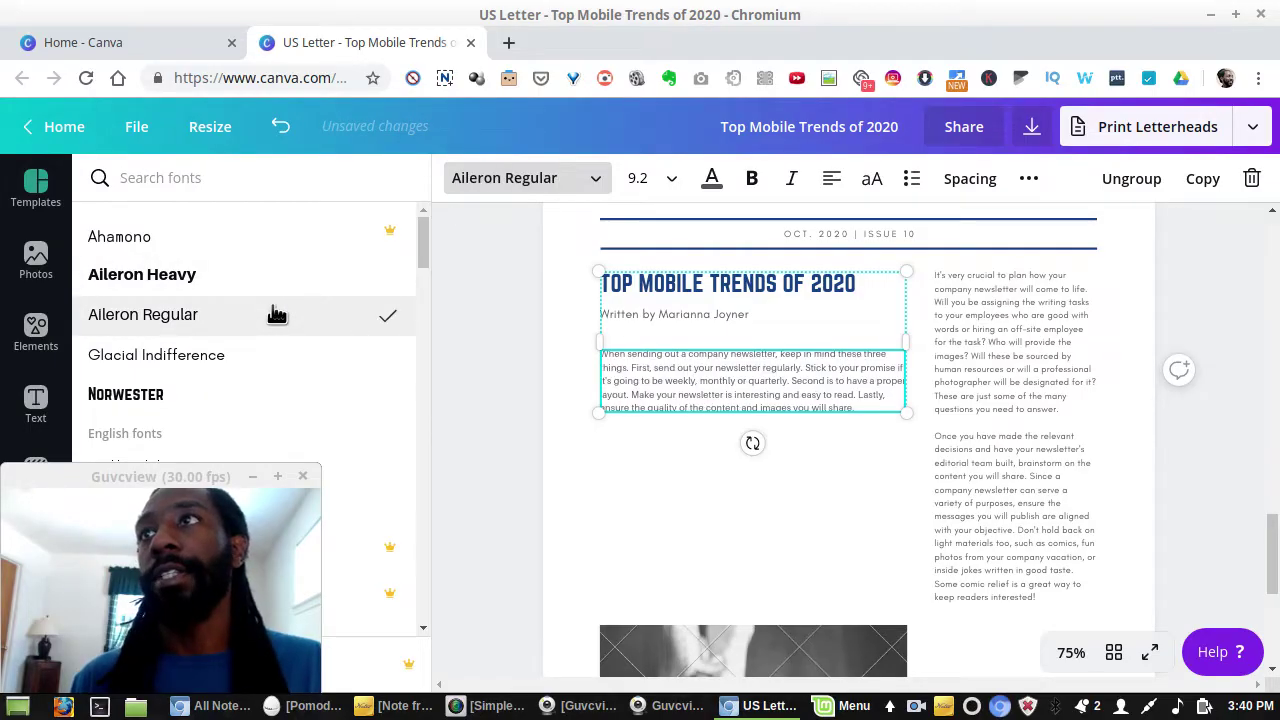
click(1027, 356)
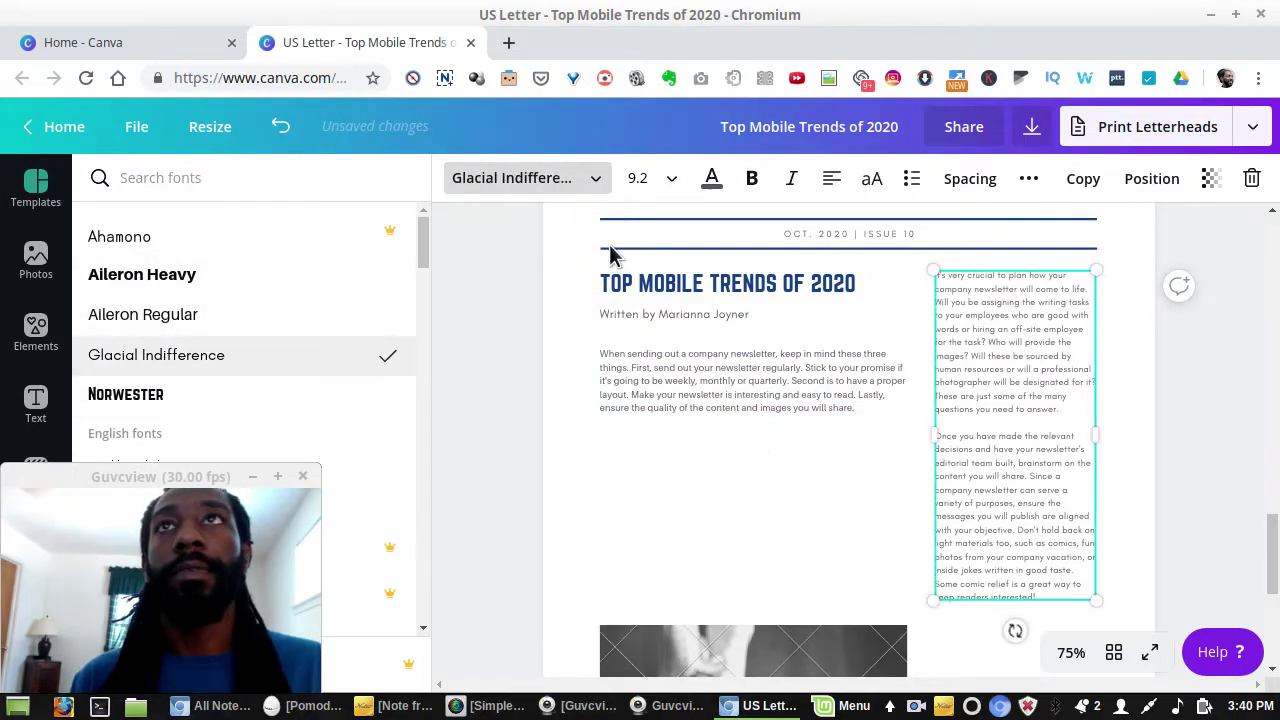
click(193, 316)
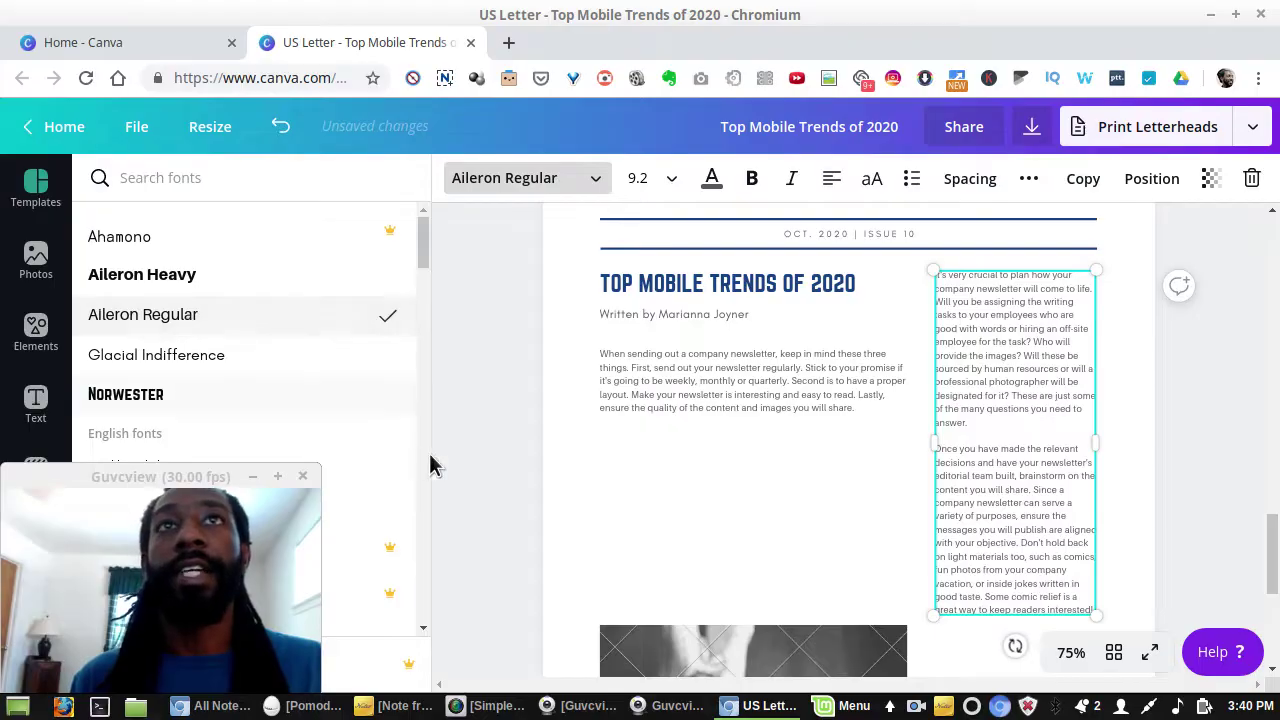
click(482, 453)
scroll(478, 465, down, 1)
- Give page 2's camera lens photo the Selfie filter, then deselect it
scroll(459, 475, down, 3)
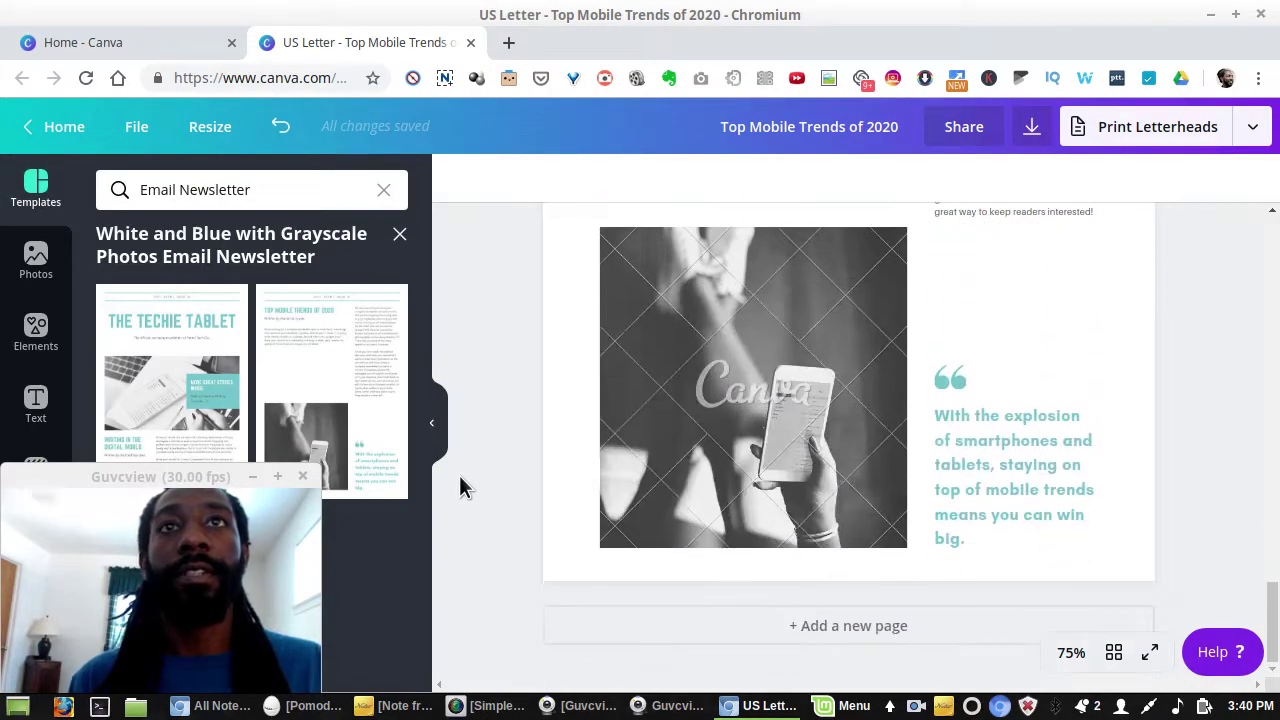
scroll(459, 475, up, 10)
scroll(459, 474, down, 3)
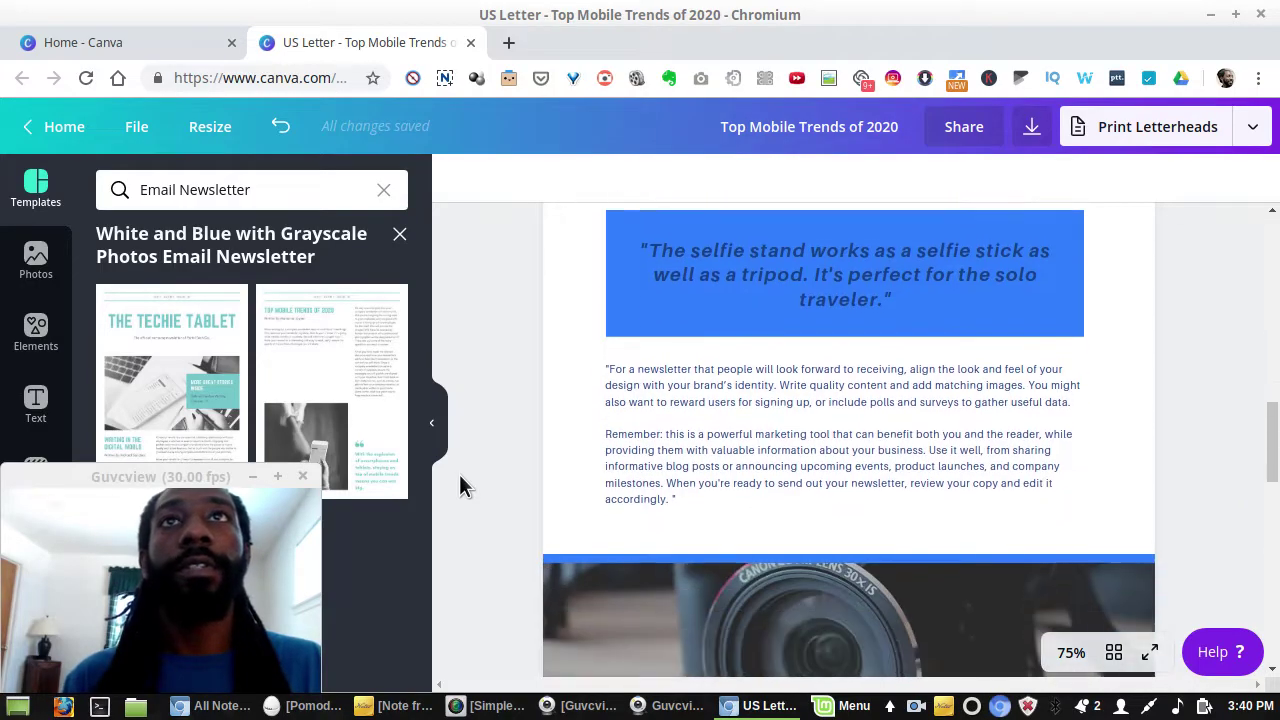
click(600, 498)
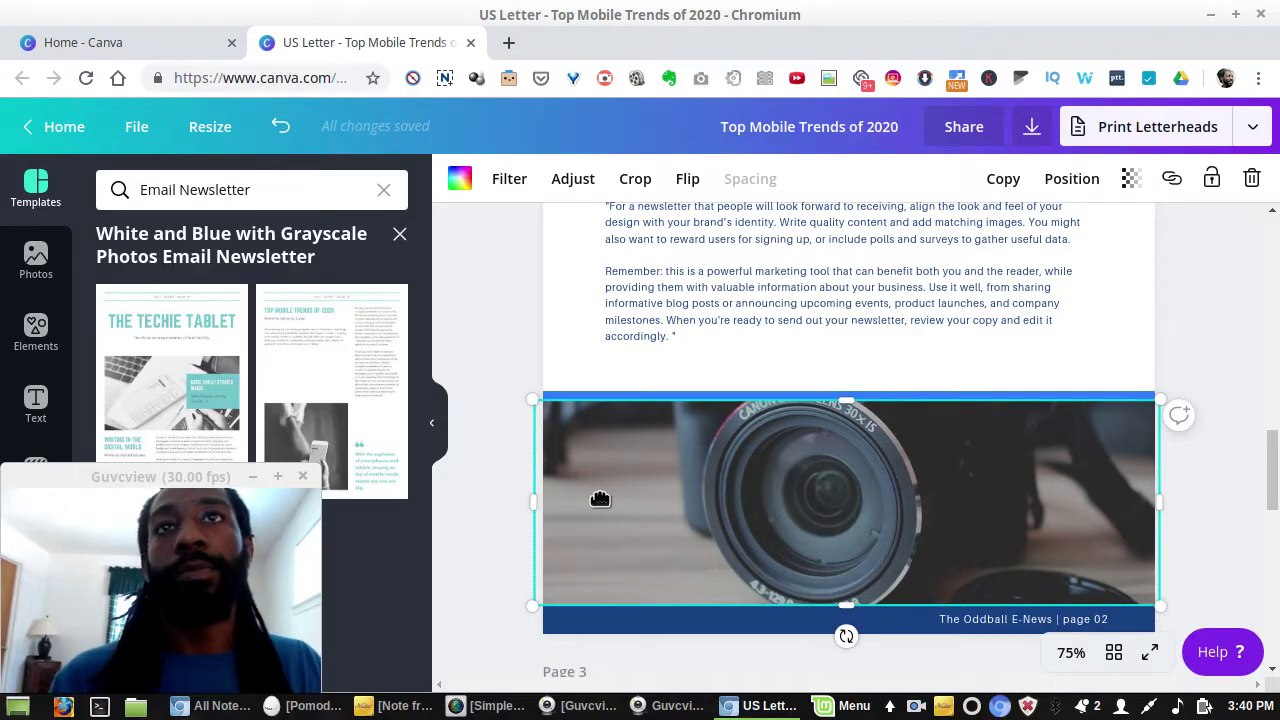
click(510, 180)
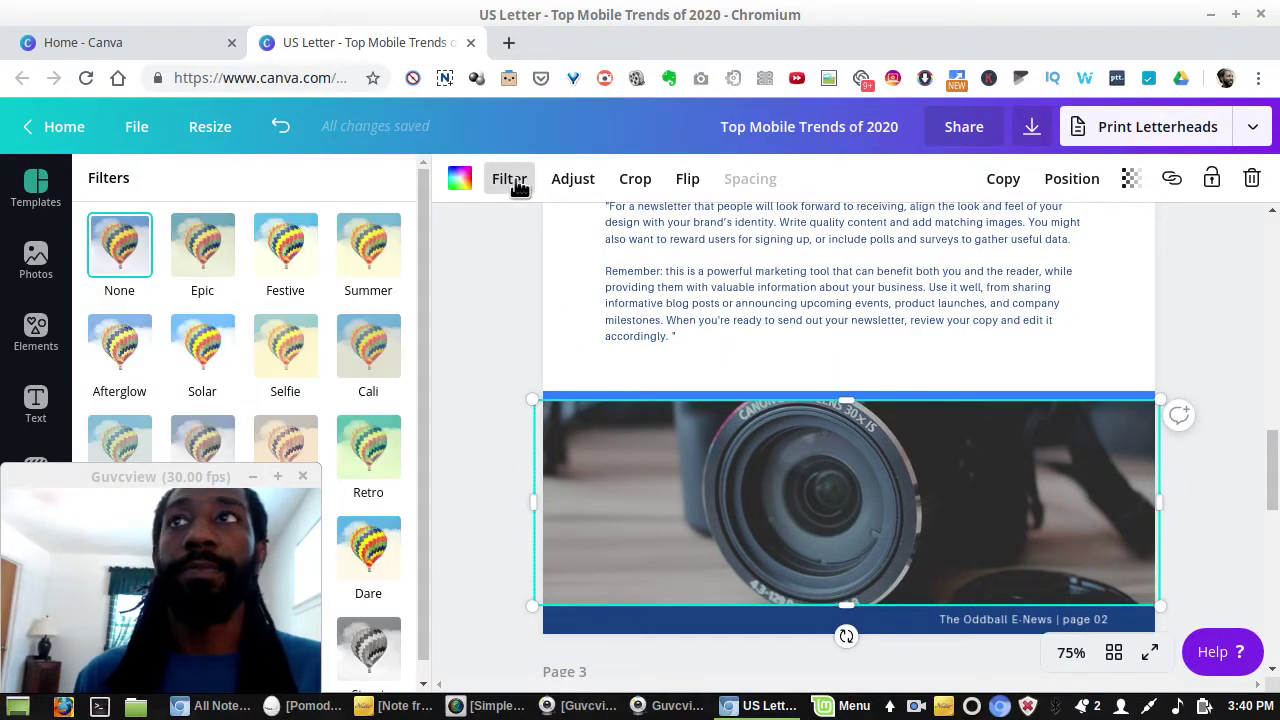
click(286, 345)
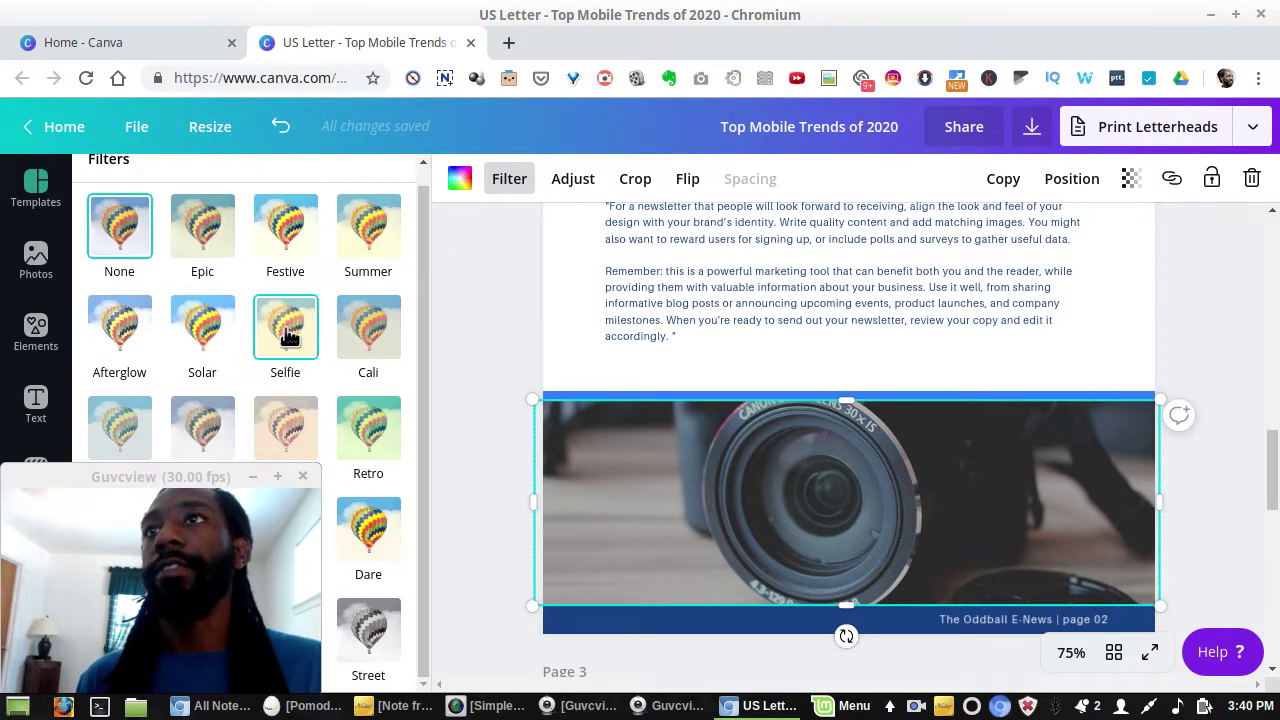
click(530, 306)
scroll(709, 497, down, 9)
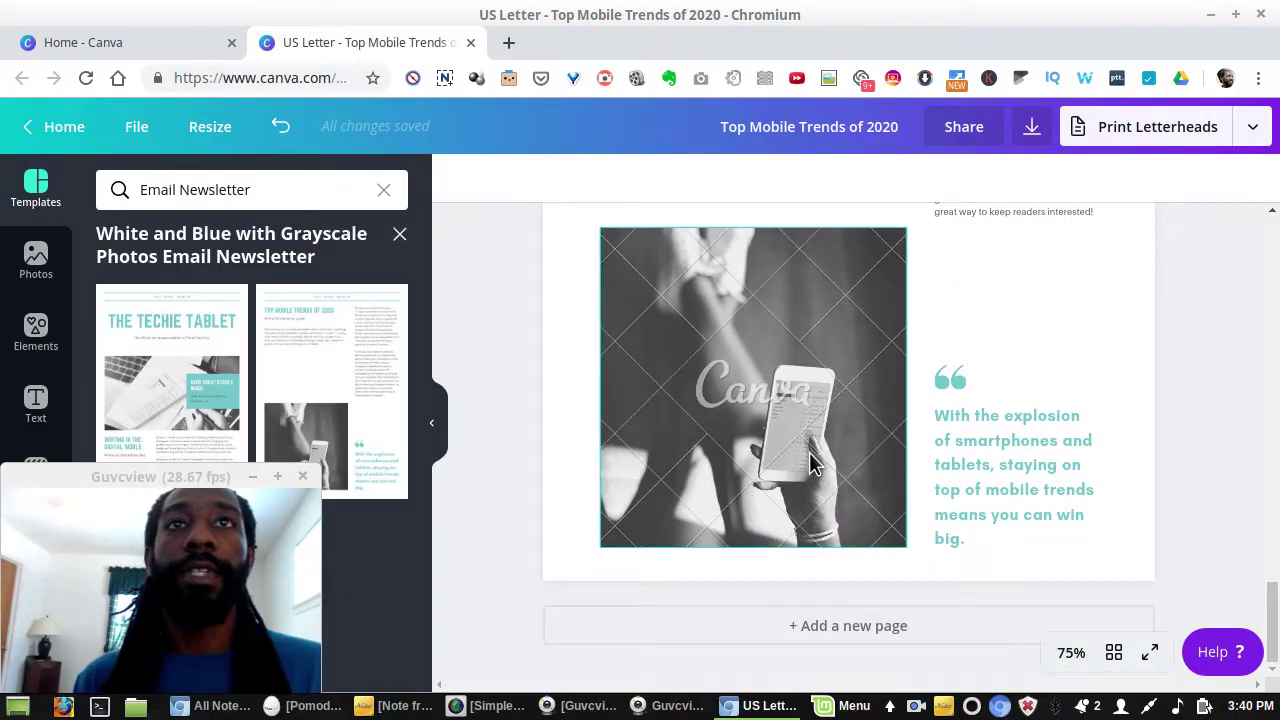
- Set page 3's phone photo filter to None, after previewing Epic, so it shows in full colour
click(810, 458)
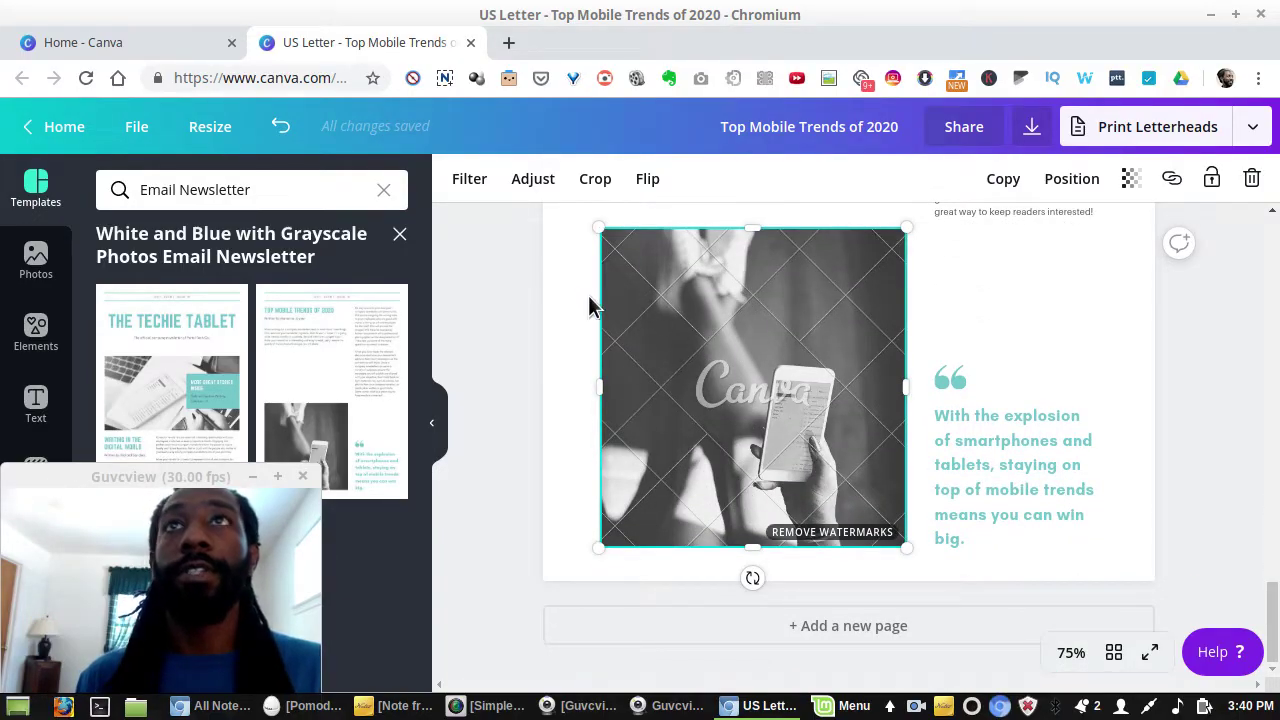
click(477, 195)
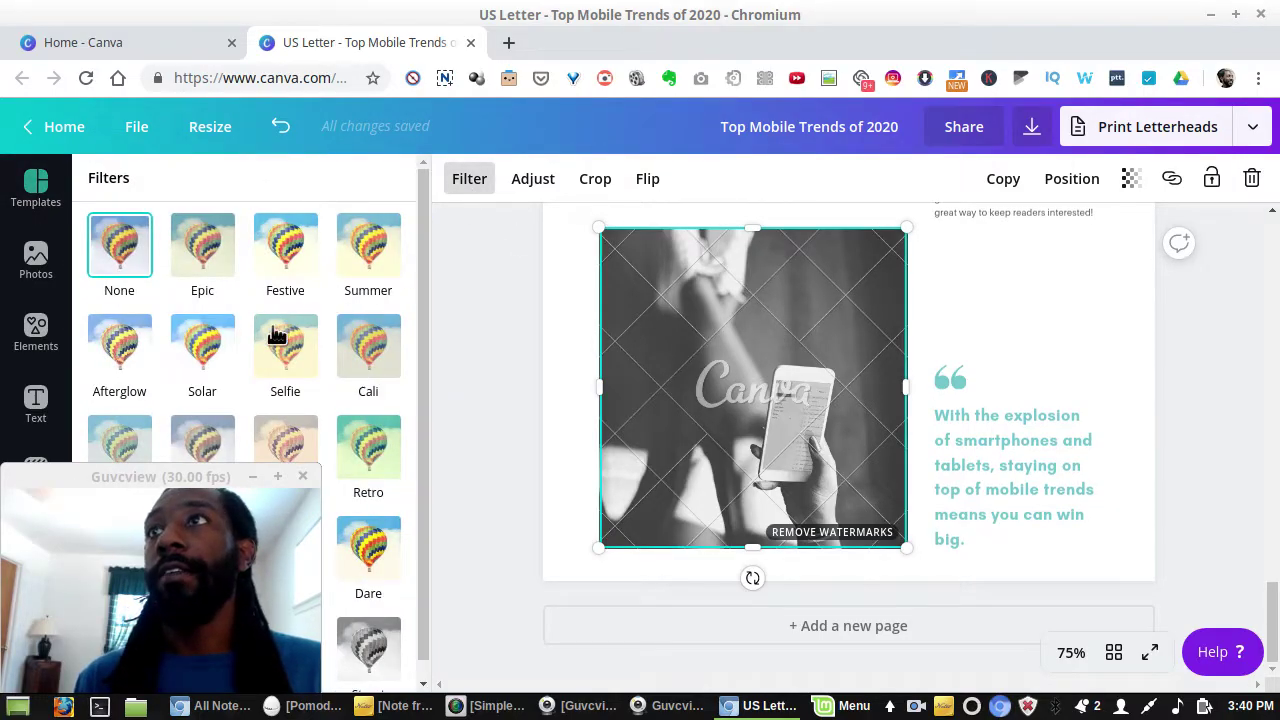
click(202, 248)
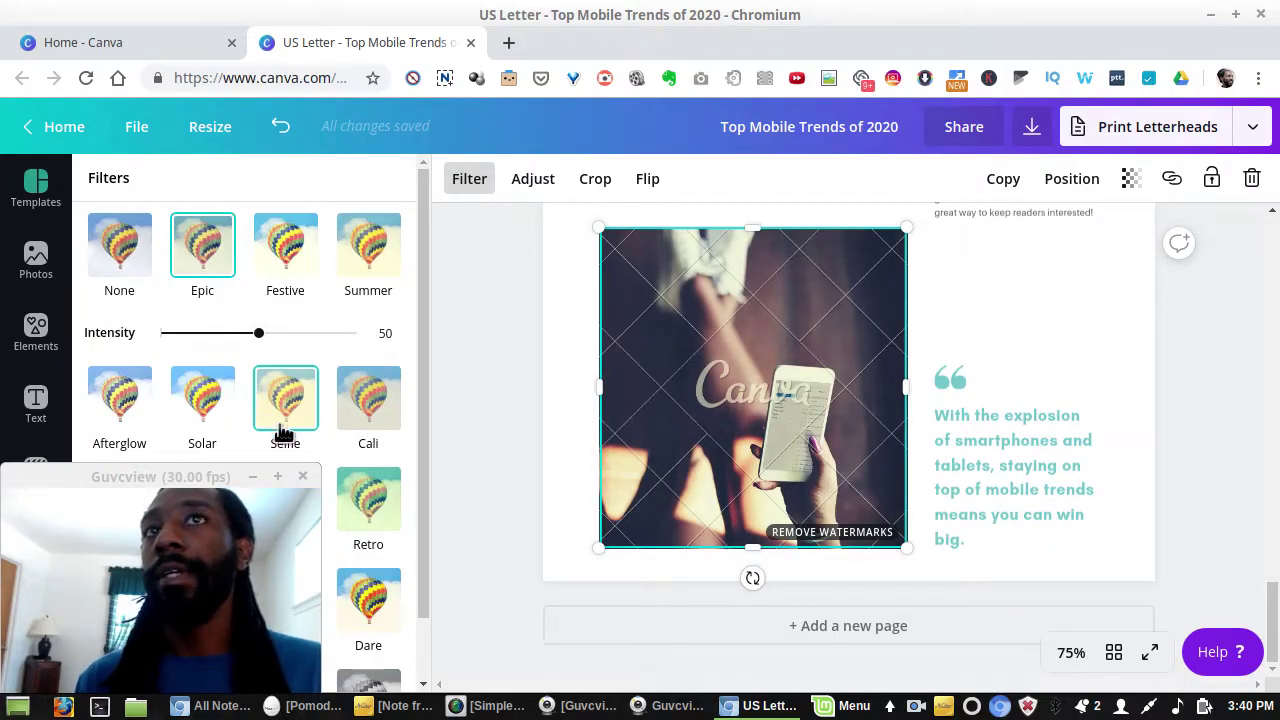
click(122, 265)
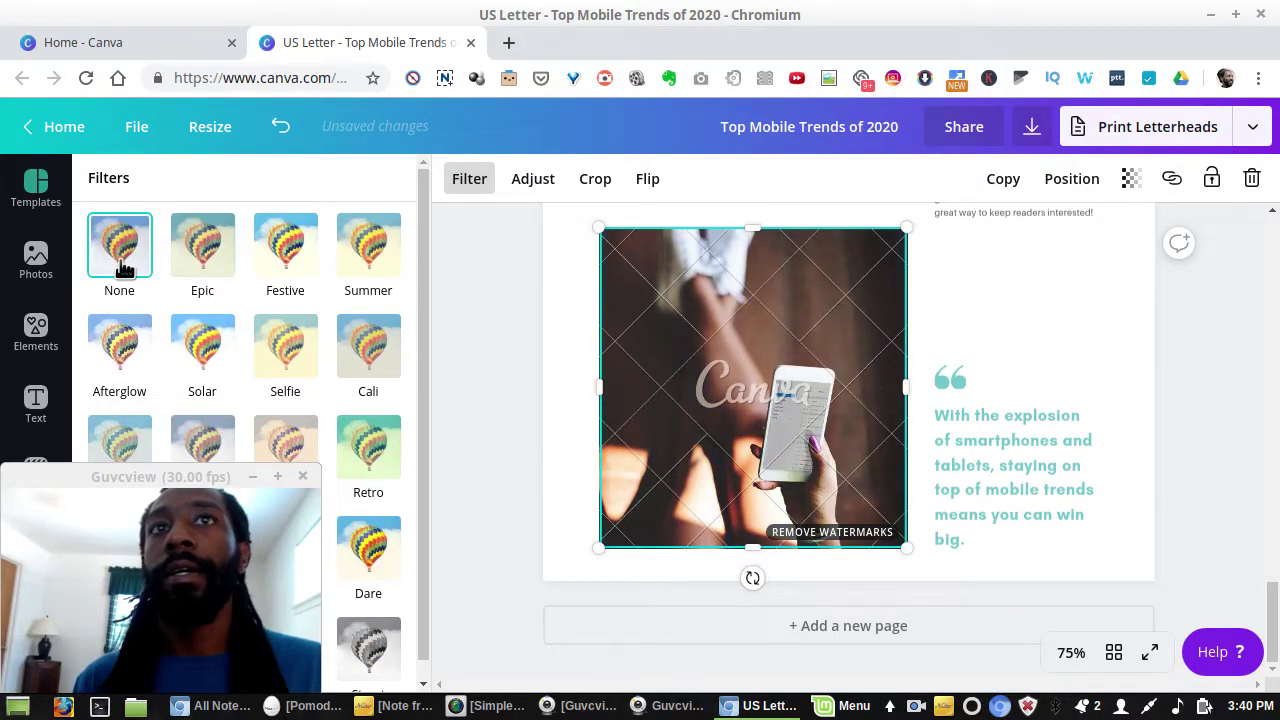
click(514, 441)
scroll(530, 440, up, 6)
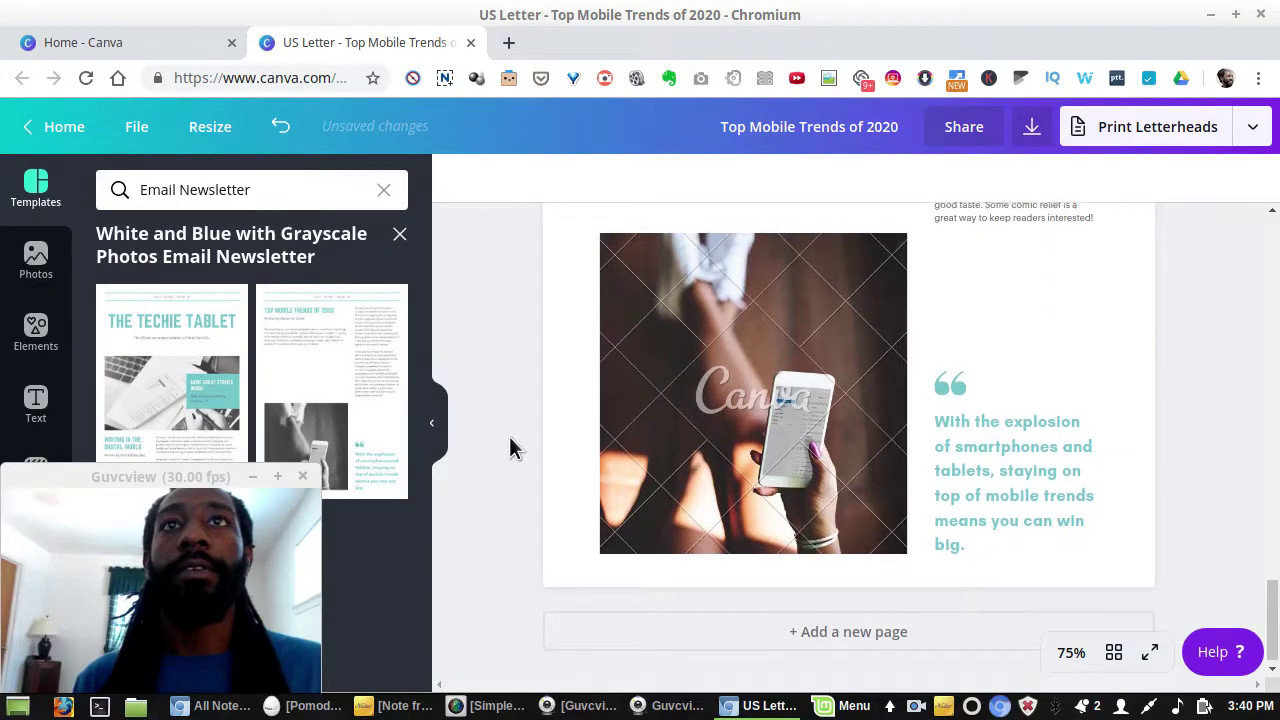
scroll(549, 419, up, 3)
scroll(543, 436, down, 8)
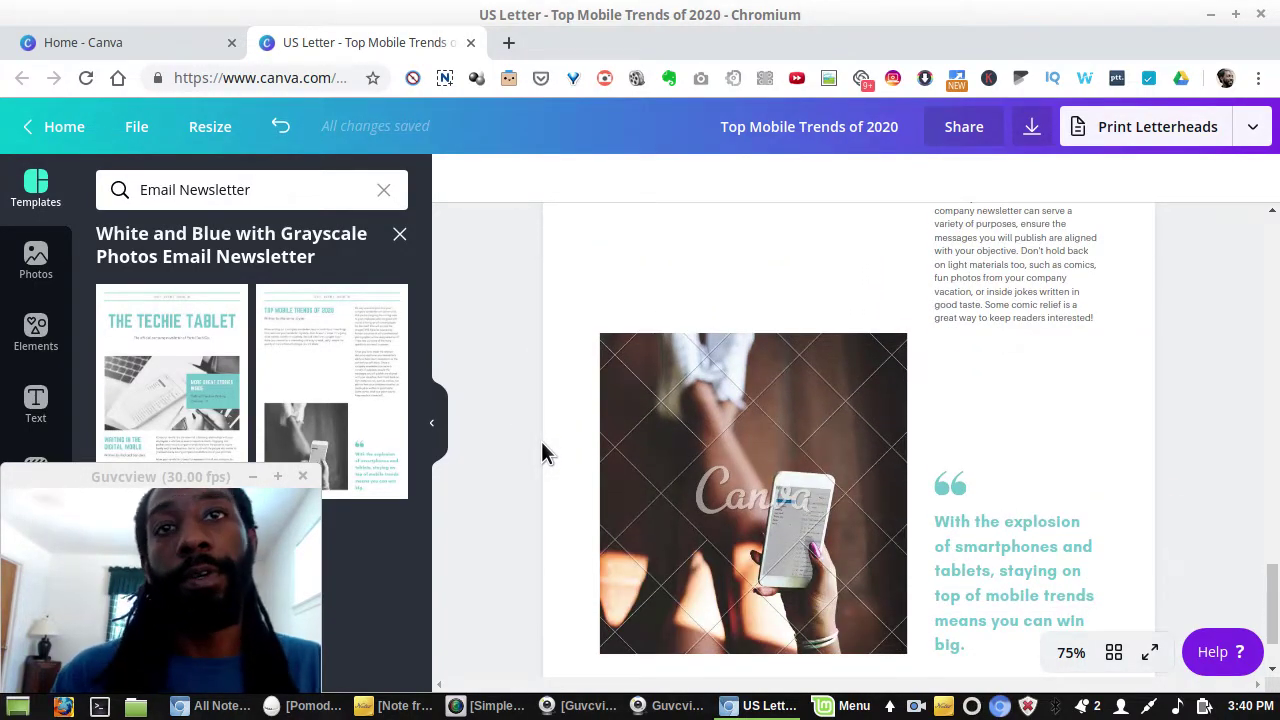
scroll(543, 452, up, 8)
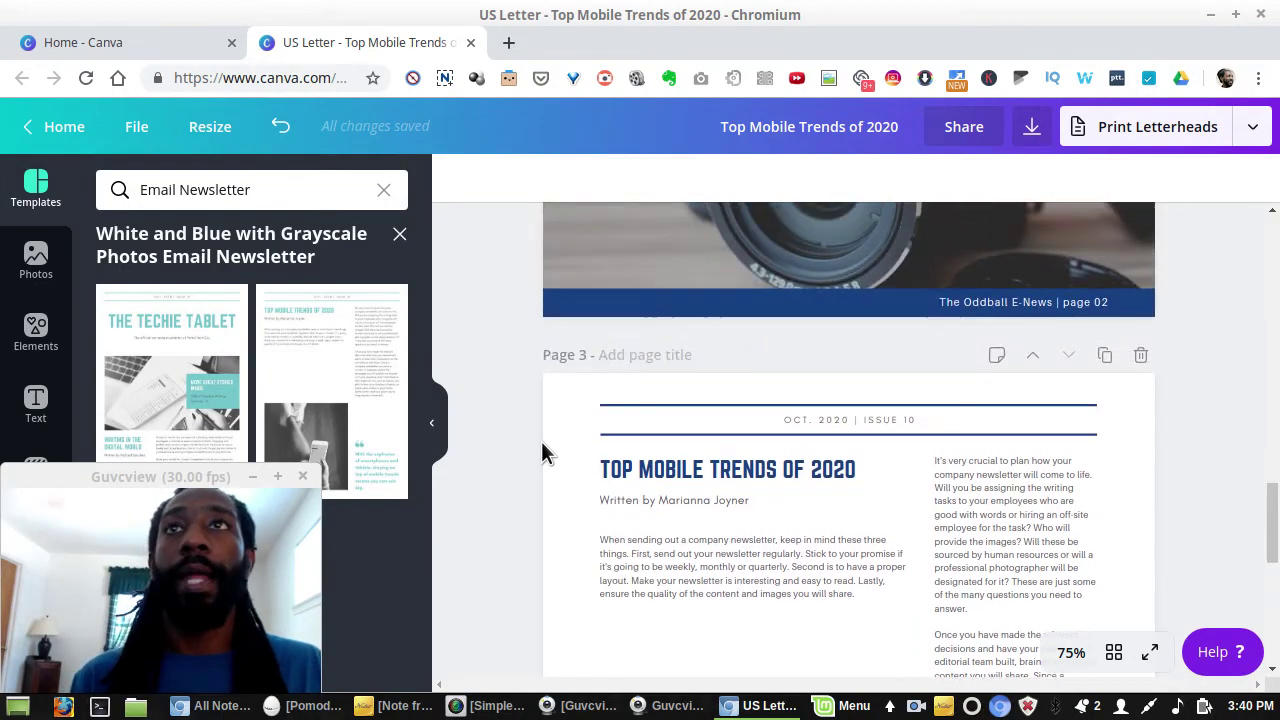
scroll(543, 452, down, 10)
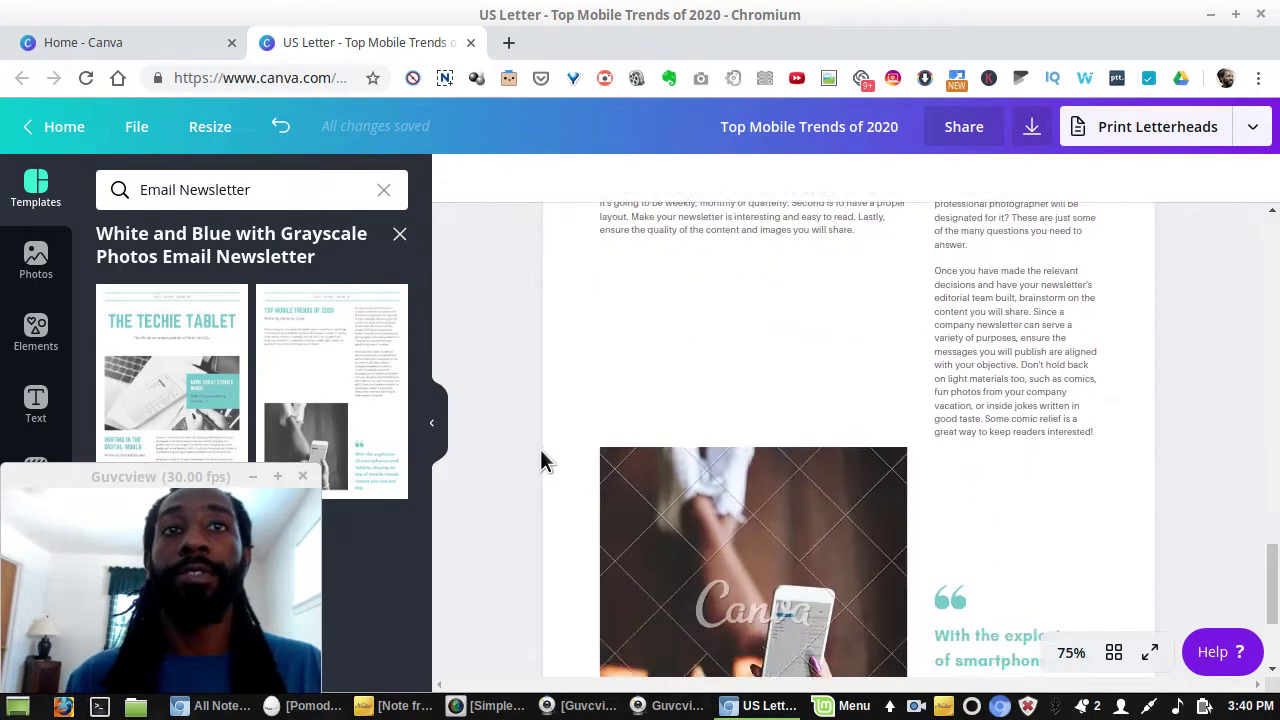
- Recolour page 3's quote text and quote-mark graphic to dark navy blue
click(1012, 452)
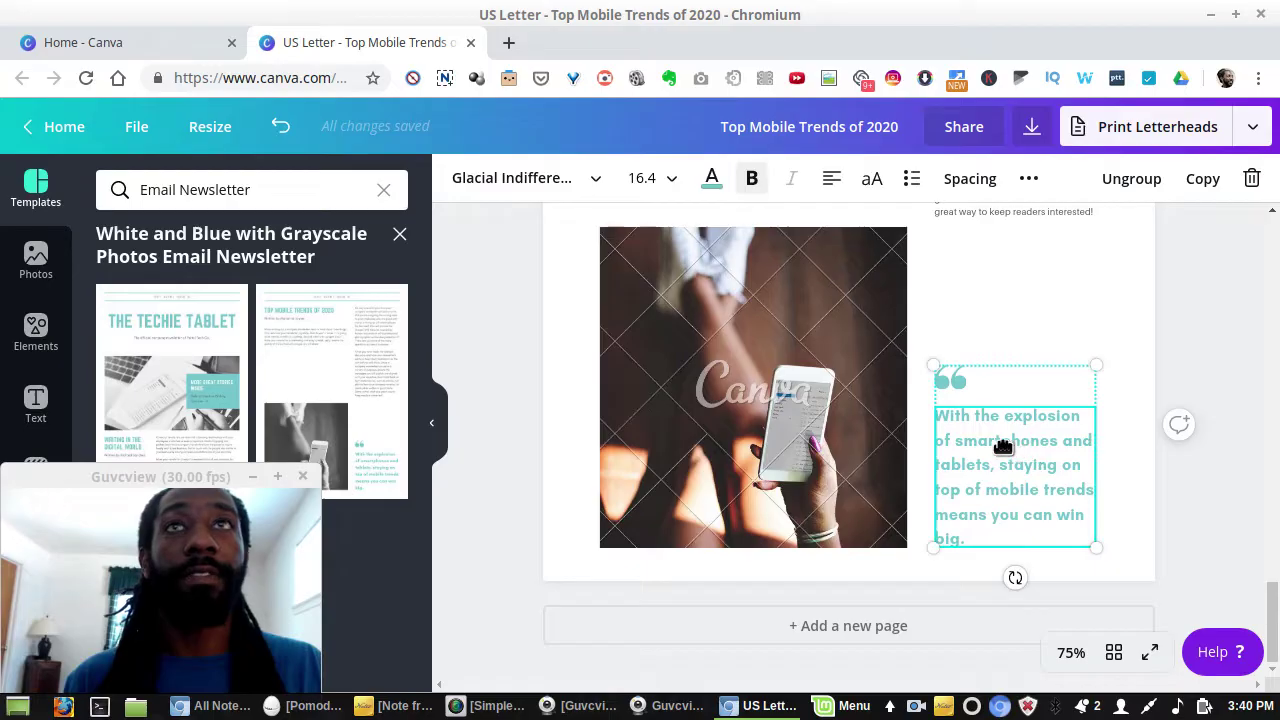
click(712, 178)
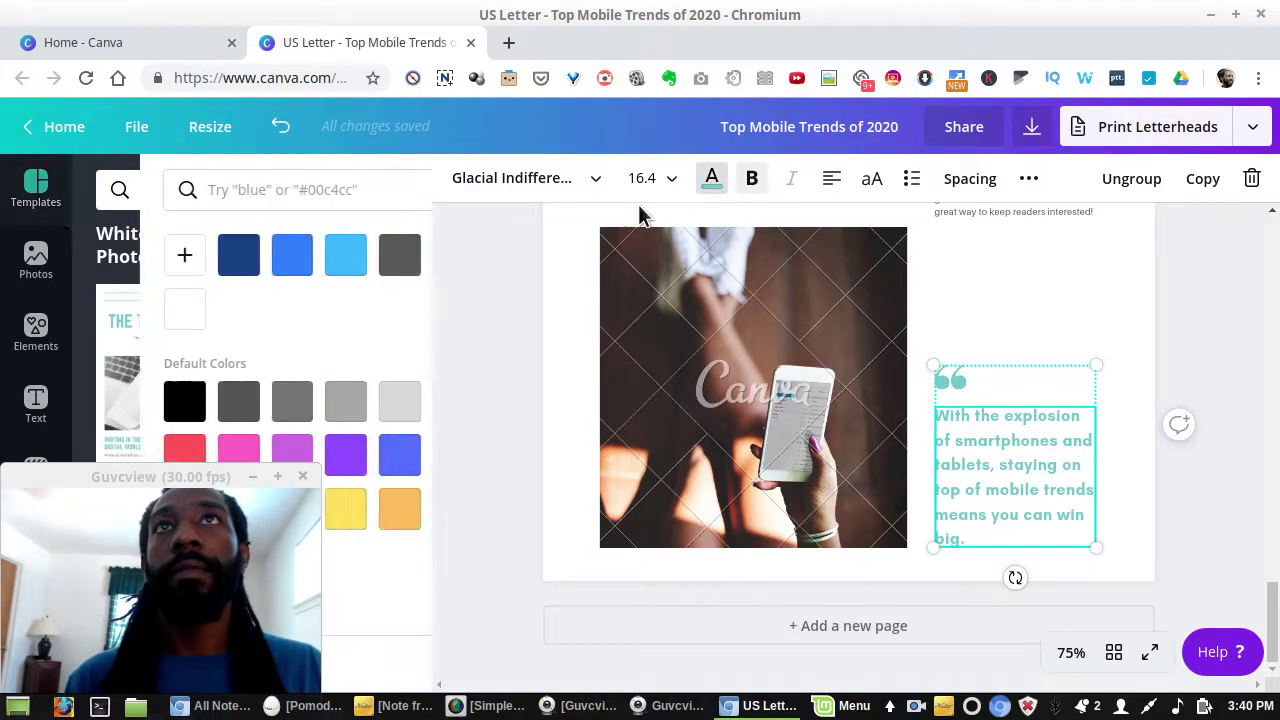
click(170, 254)
click(945, 380)
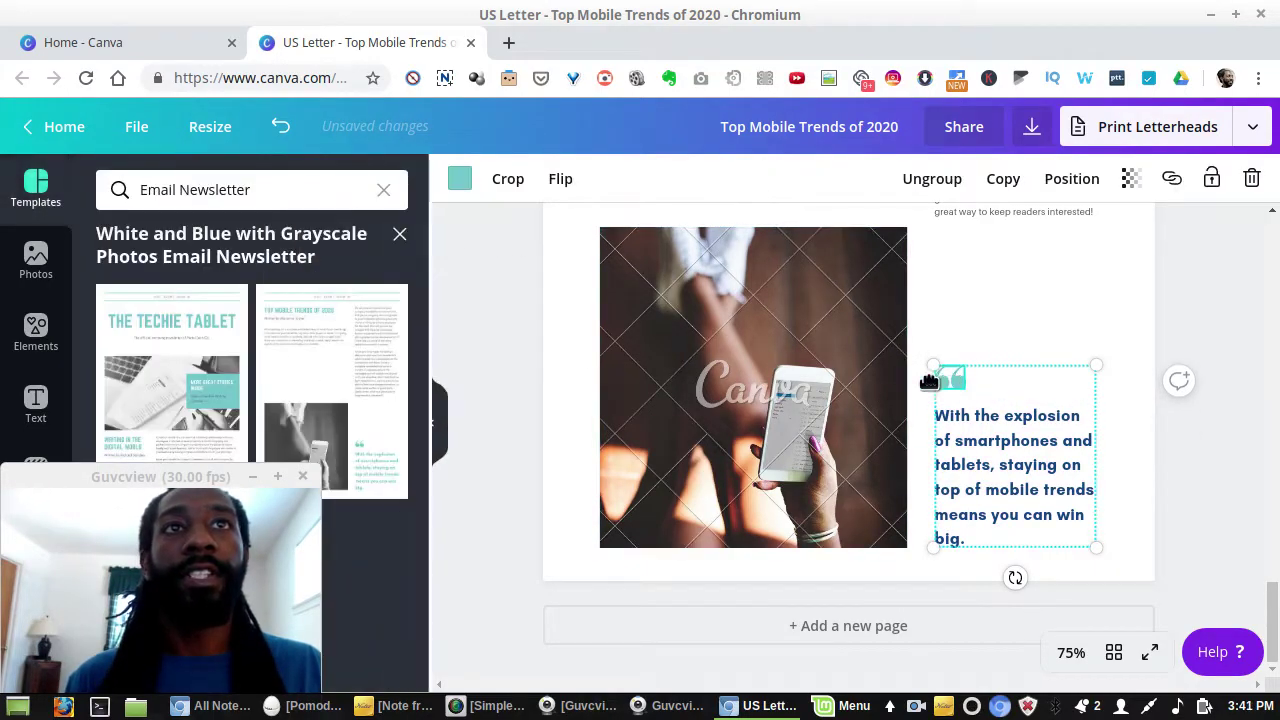
click(461, 180)
click(171, 254)
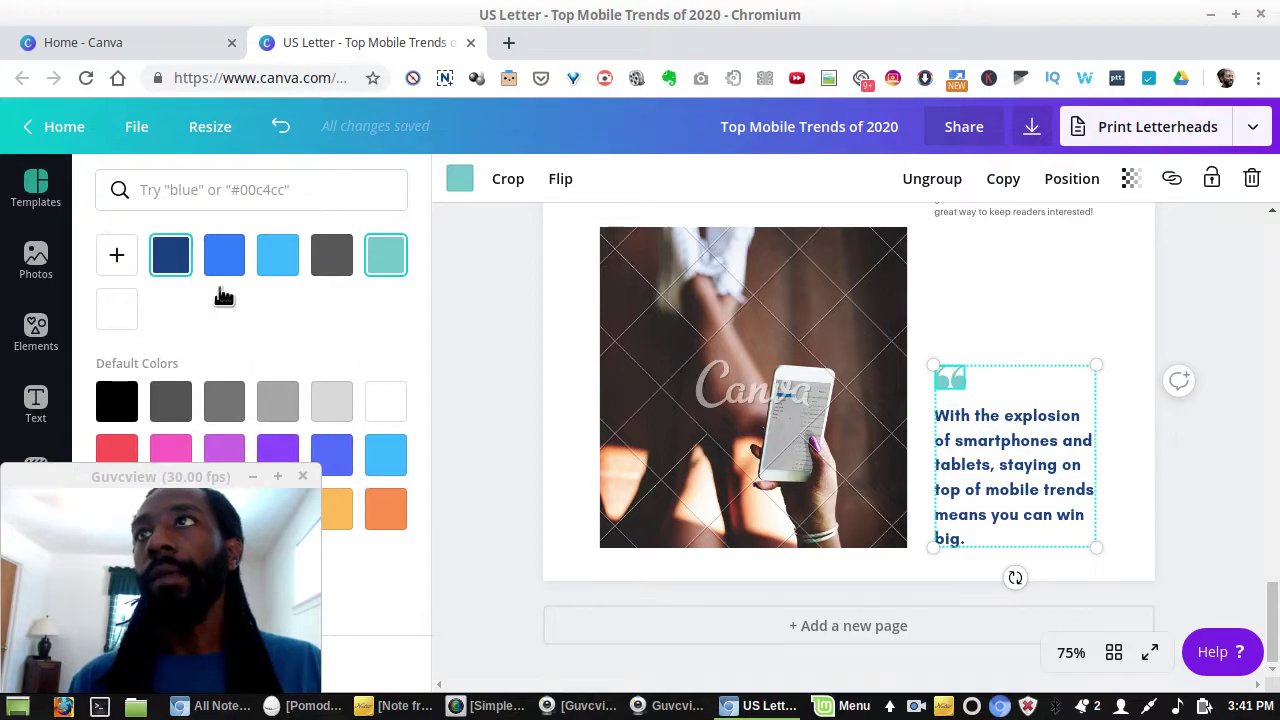
click(470, 492)
- Bring up the list of ways to publish the design
scroll(470, 478, up, 8)
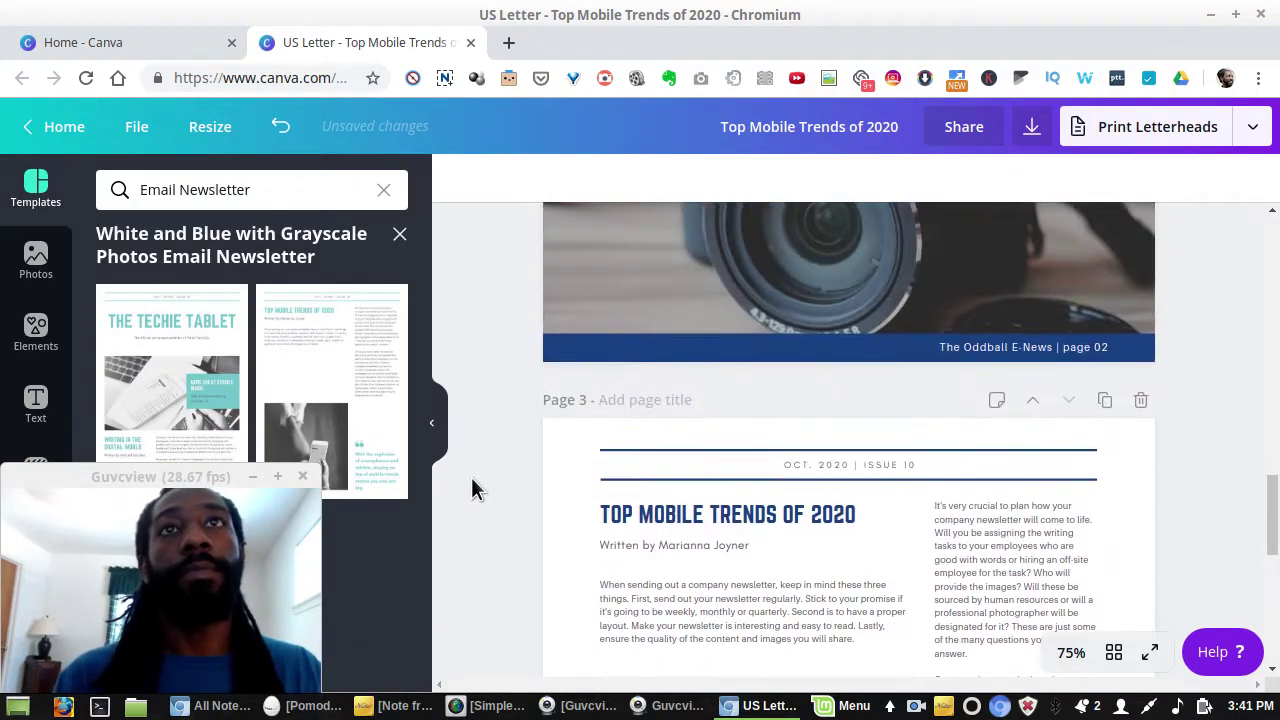
scroll(473, 482, down, 1)
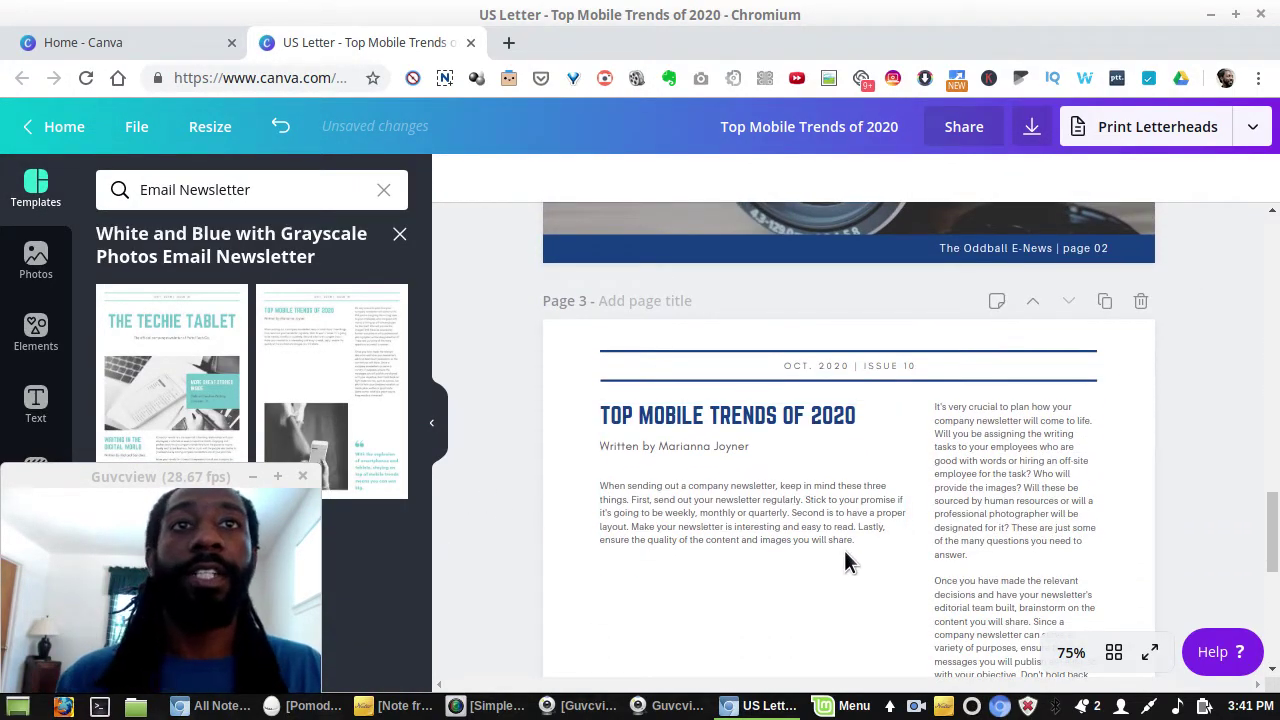
scroll(844, 560, up, 7)
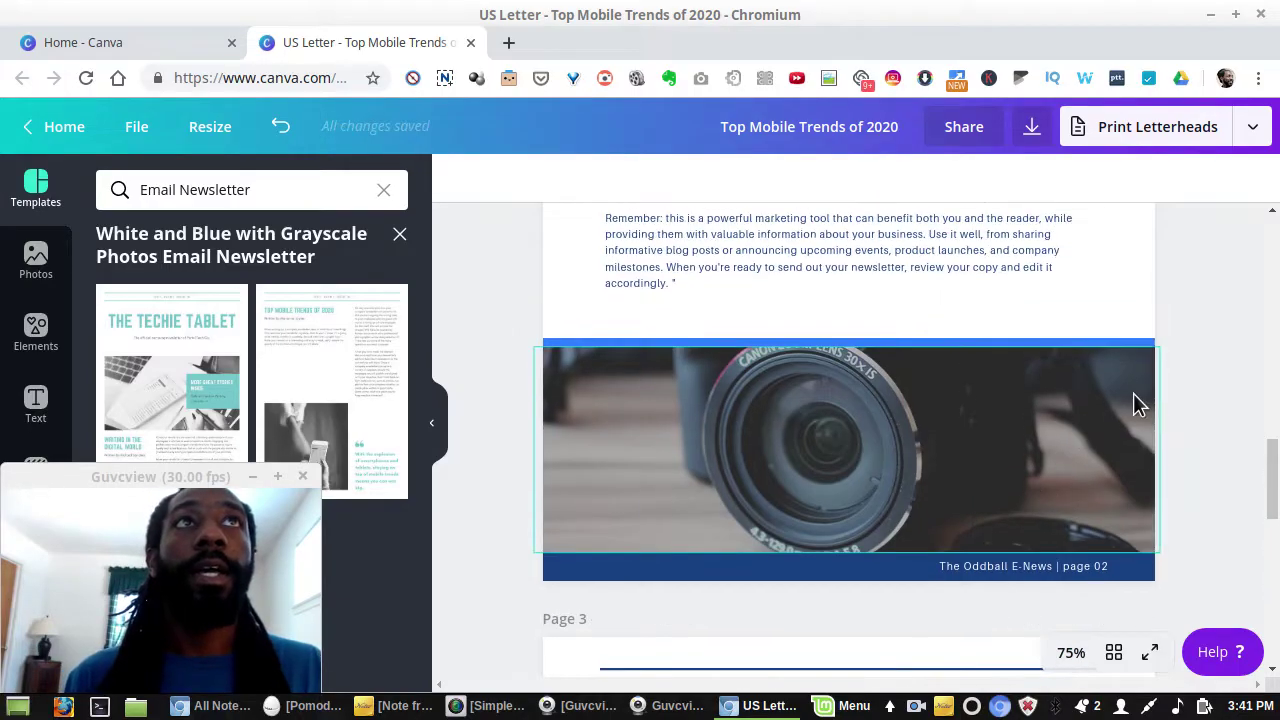
click(1243, 128)
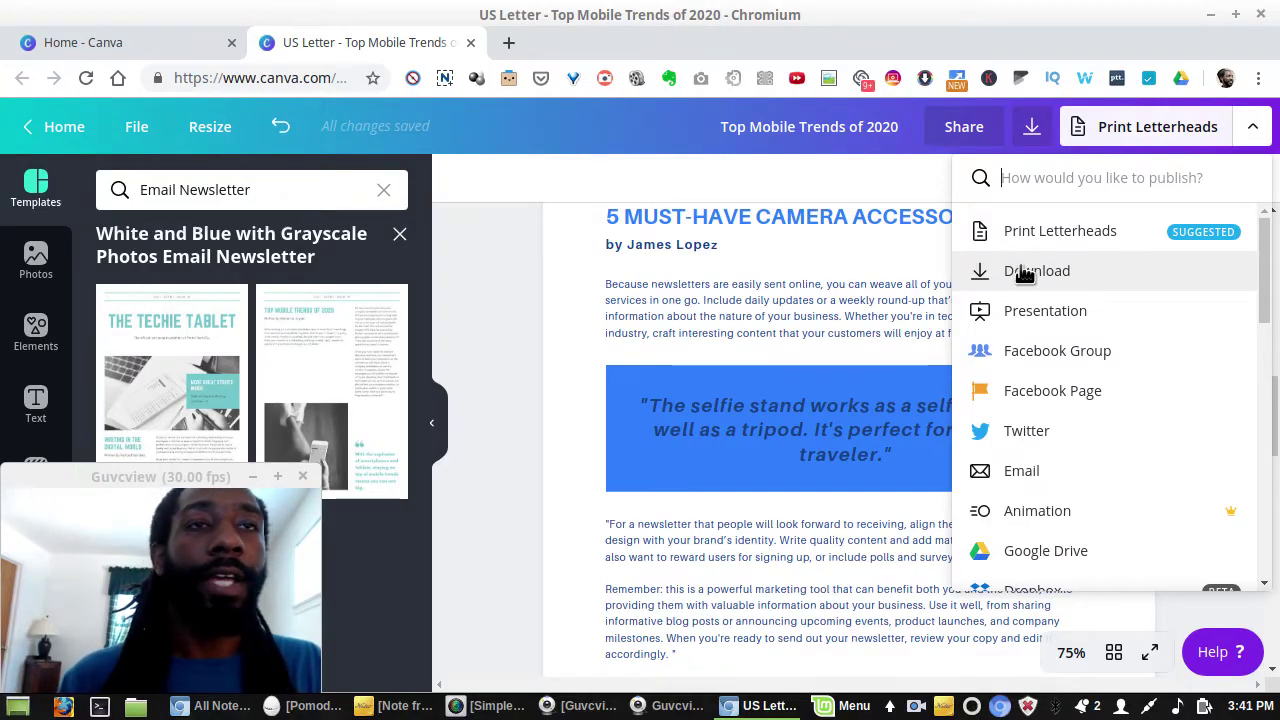
- Browse the full publish options list and pick the Email sharing option
scroll(1060, 508, down, 2)
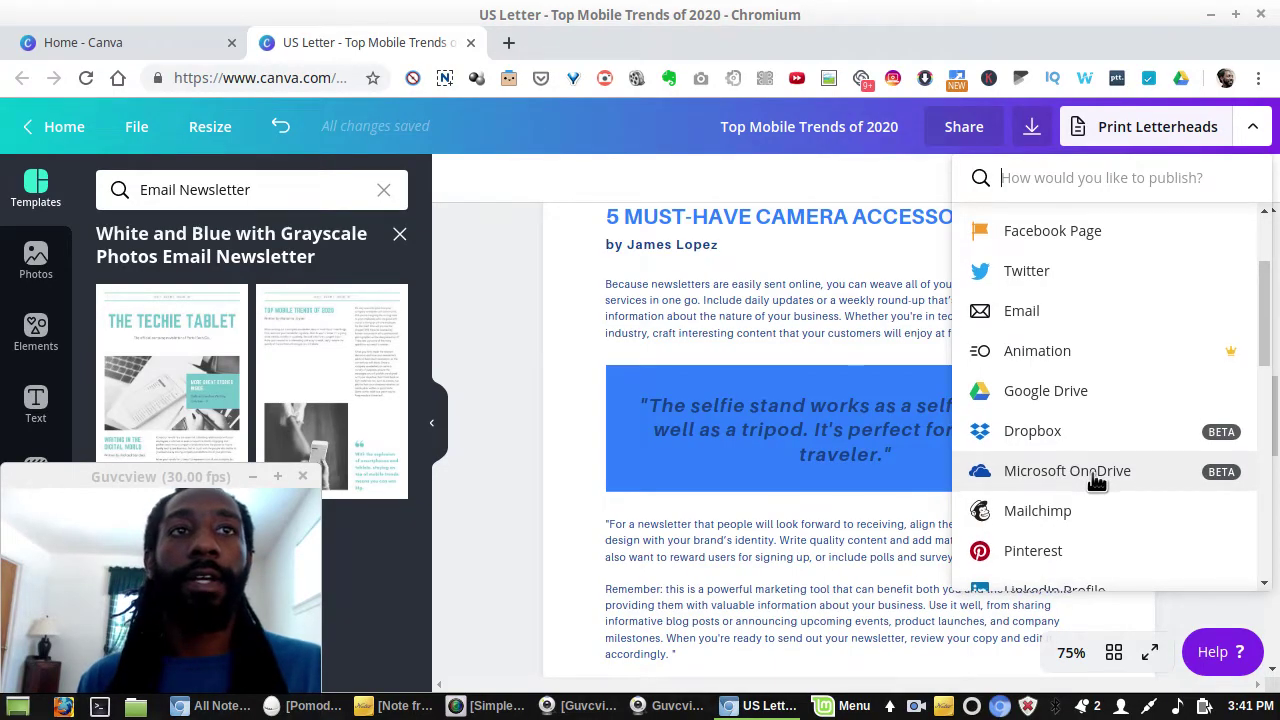
scroll(1097, 483, down, 3)
scroll(1097, 483, down, 4)
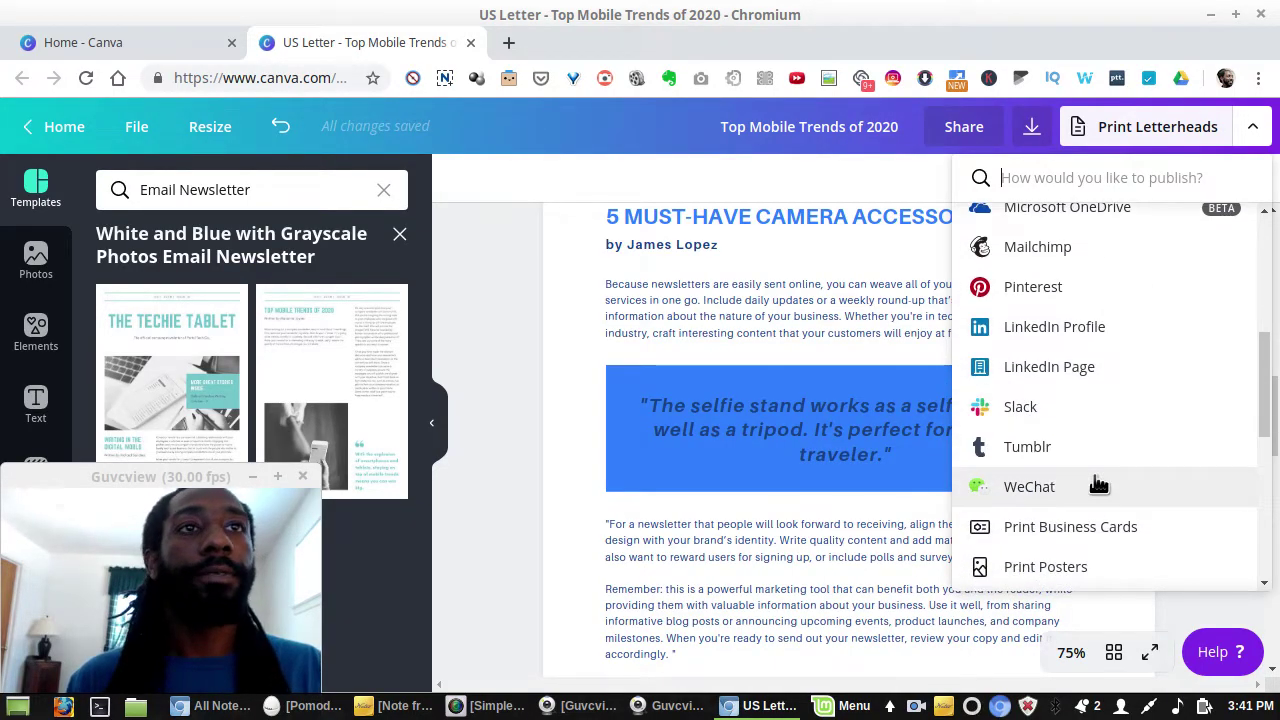
scroll(1097, 483, up, 4)
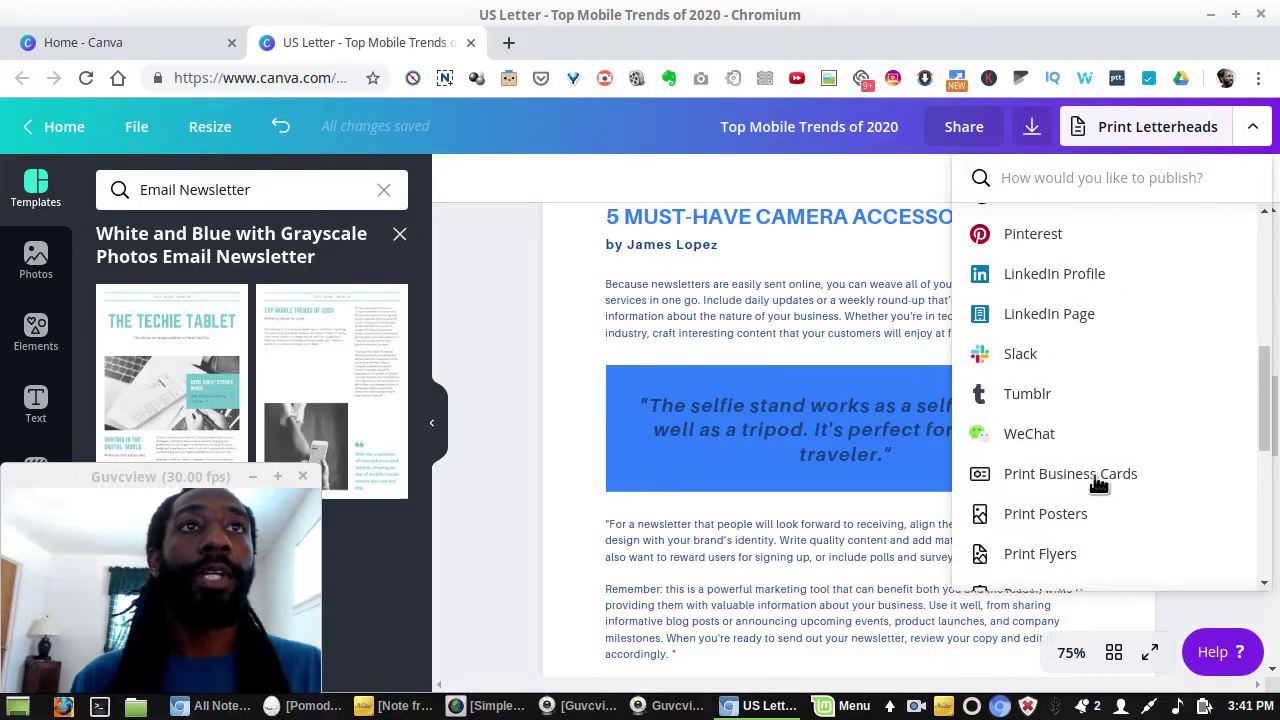
scroll(1097, 483, down, 8)
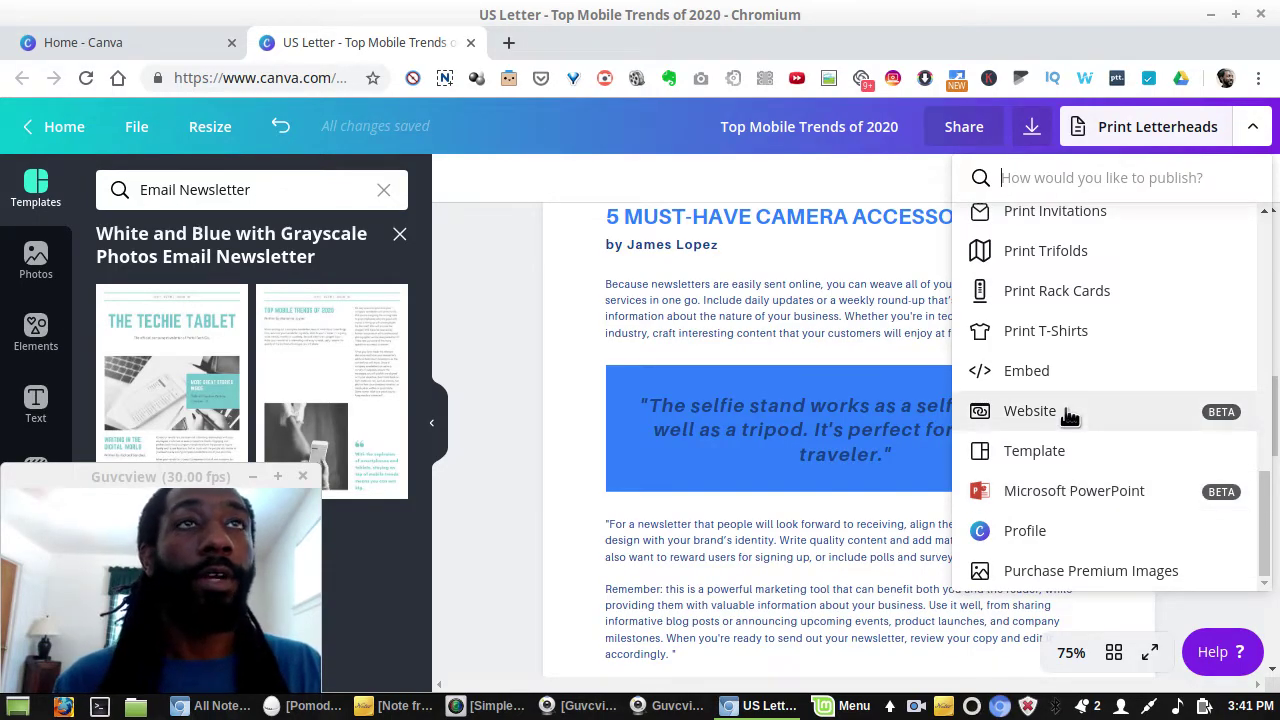
scroll(1069, 416, up, 10)
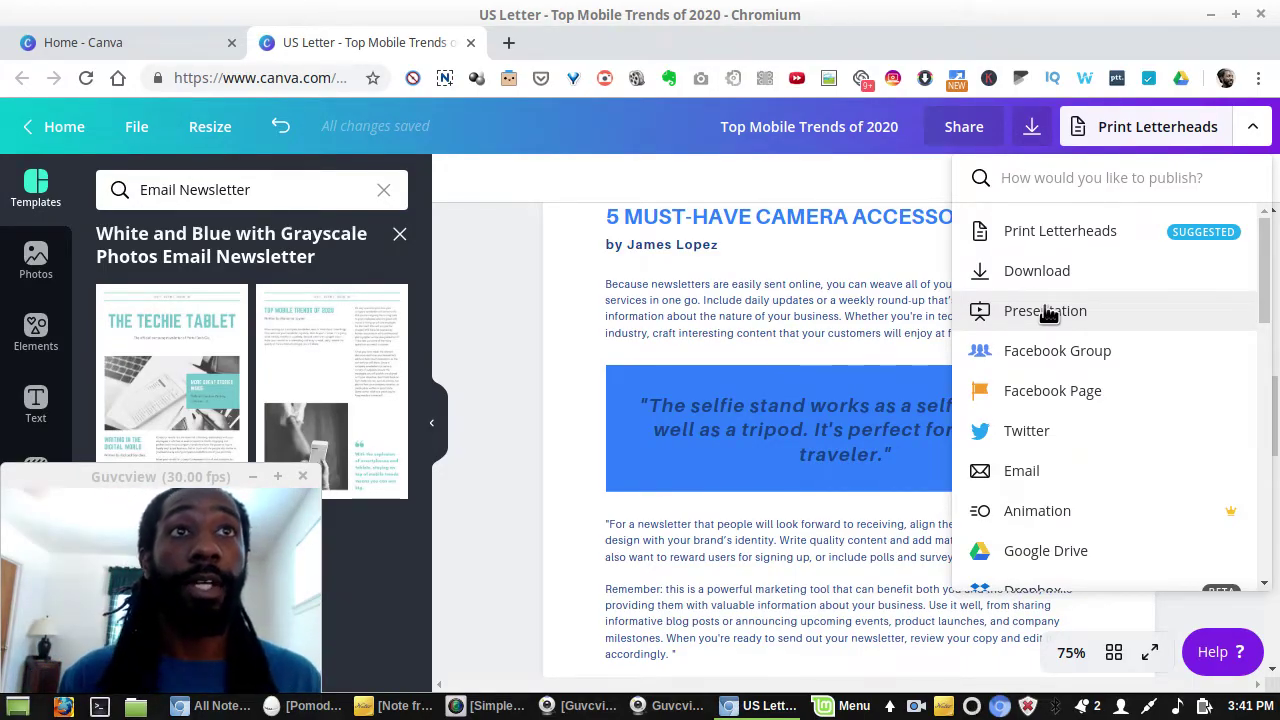
scroll(1060, 355, down, 2)
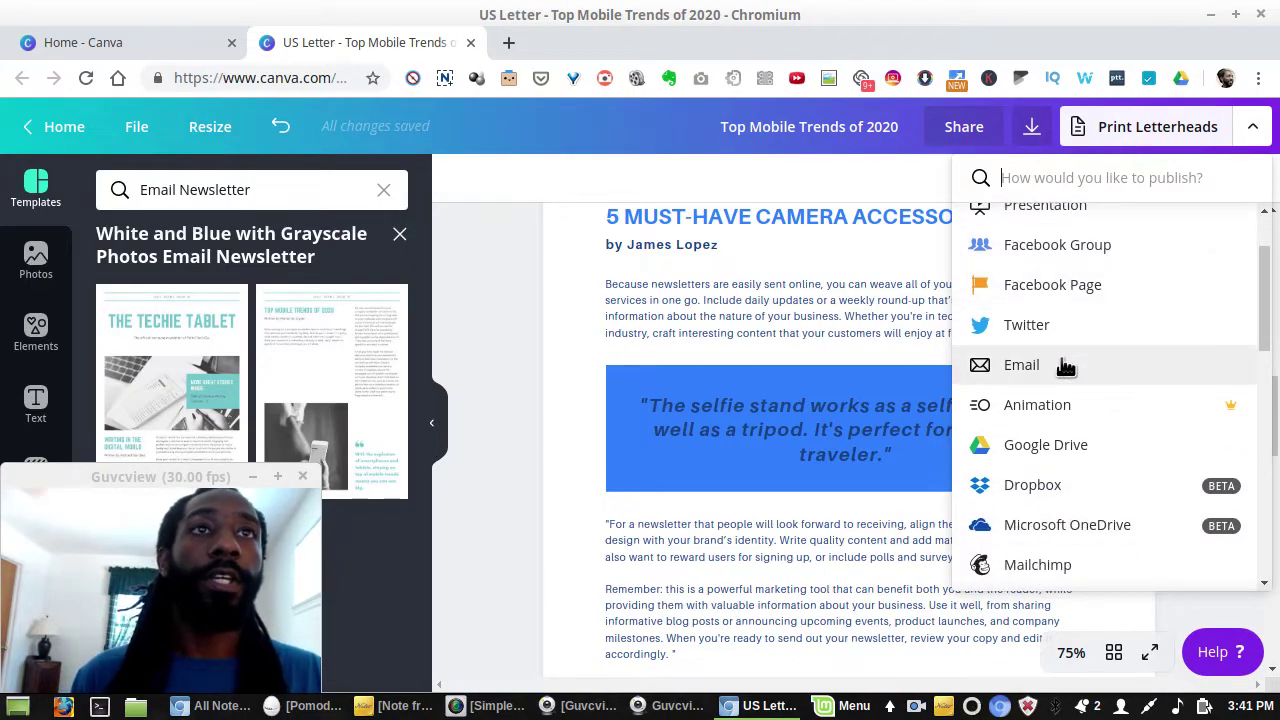
click(1066, 366)
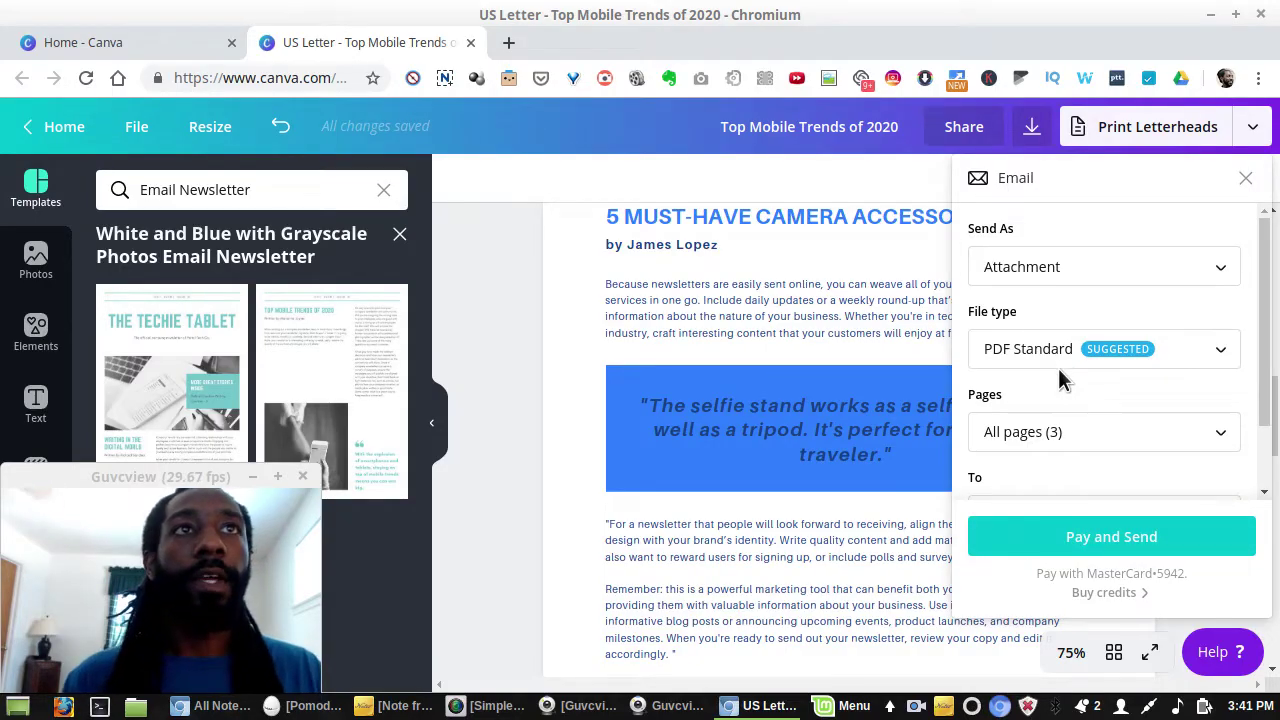
- Keep PDF Standard as the file type for all 3 pages and focus the recipient field
click(1141, 357)
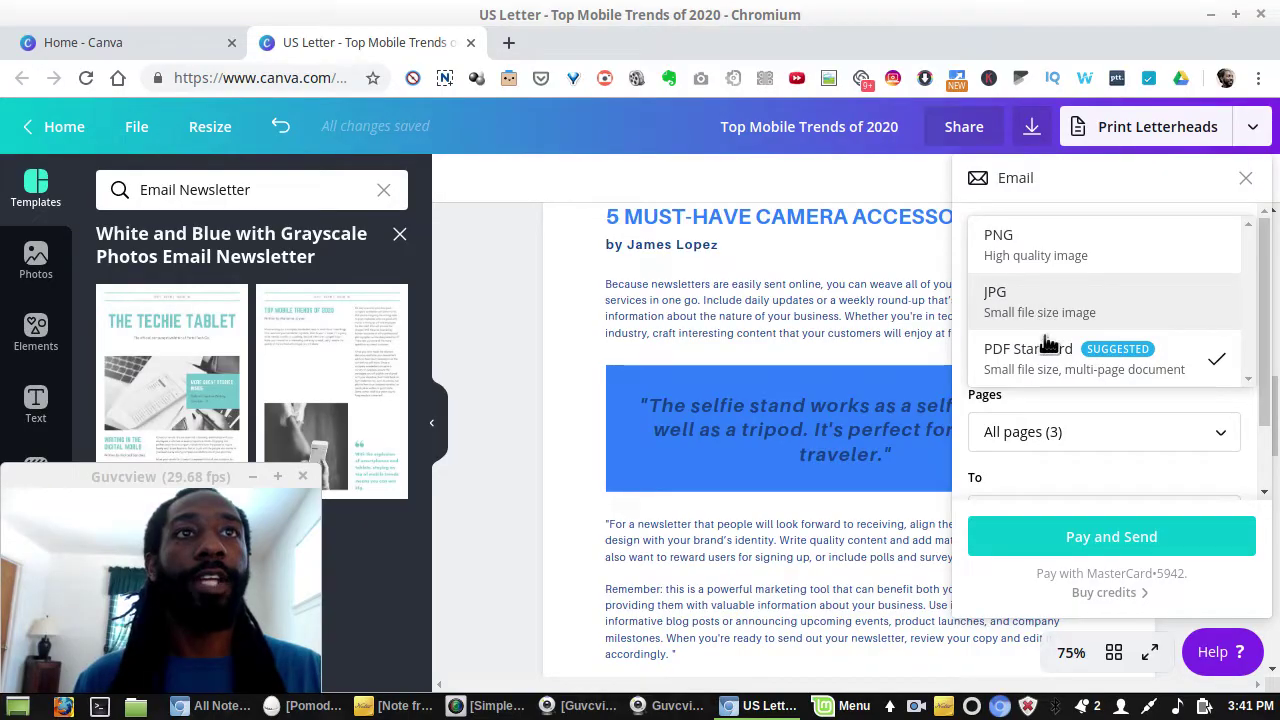
click(1068, 400)
scroll(1110, 452, down, 1)
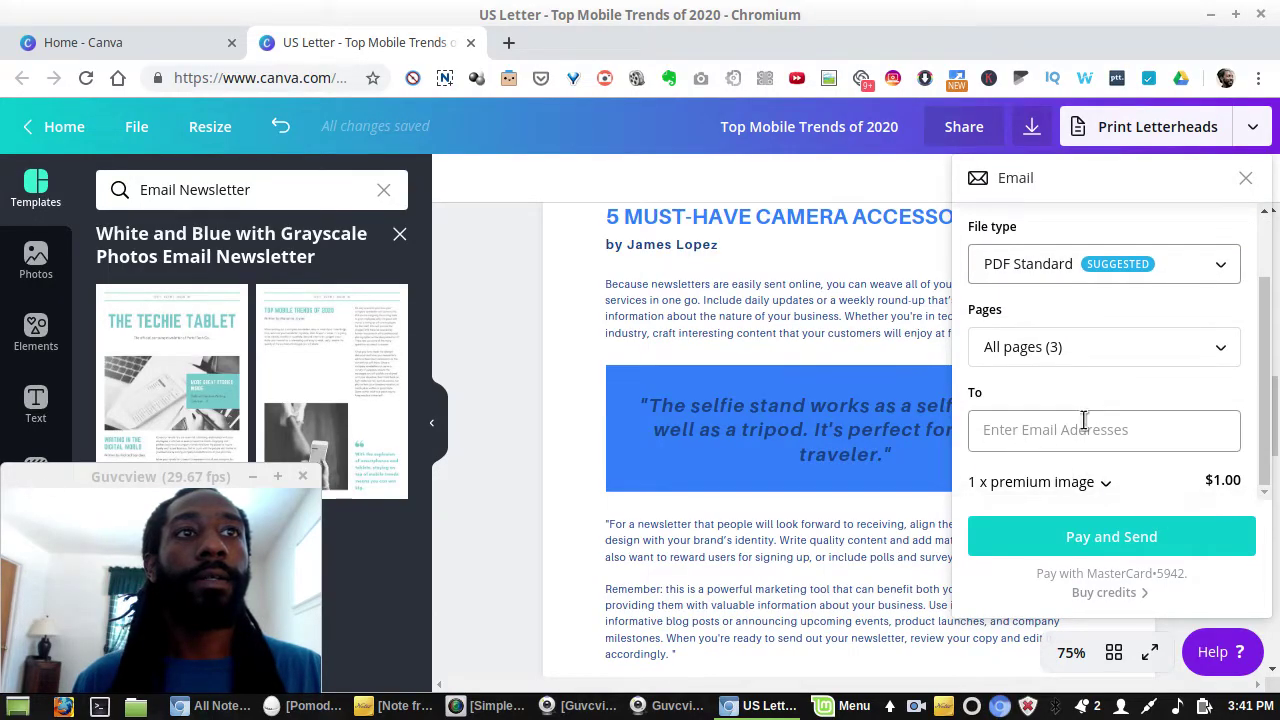
click(1025, 430)
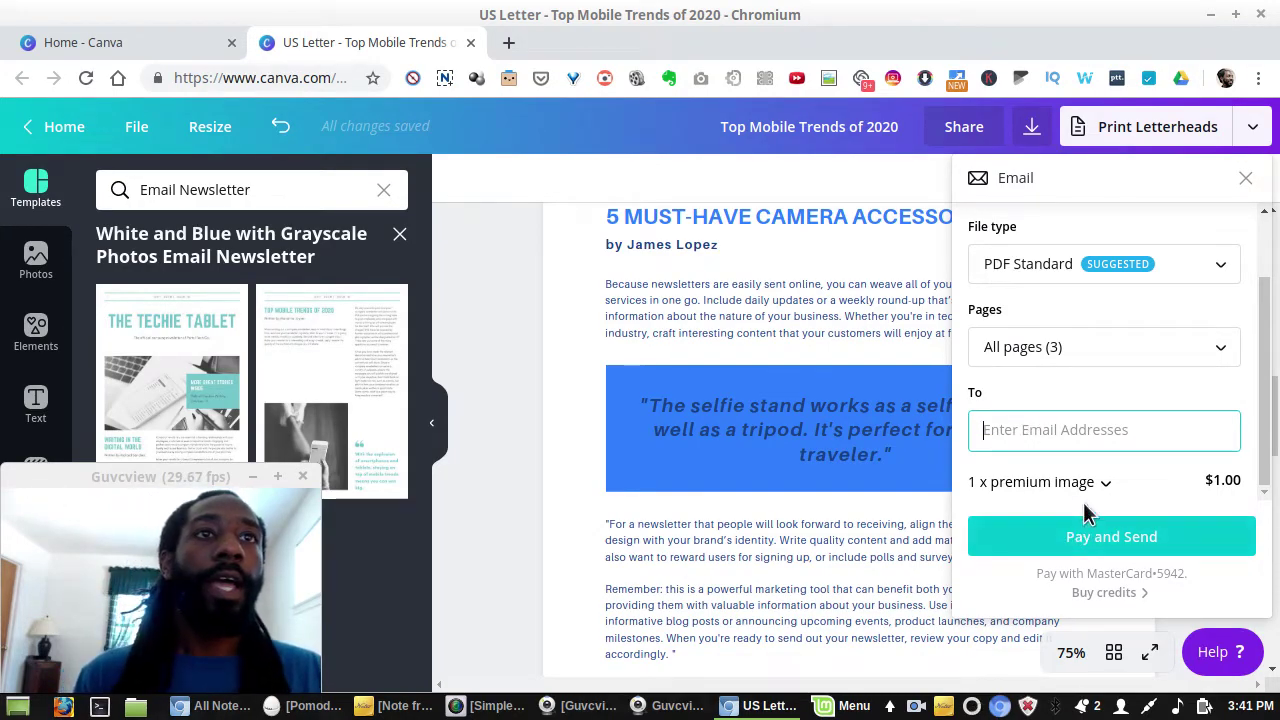
- Replace page 2's camera banner photo with the wooden desk photo from Photos
click(514, 392)
scroll(514, 400, down, 5)
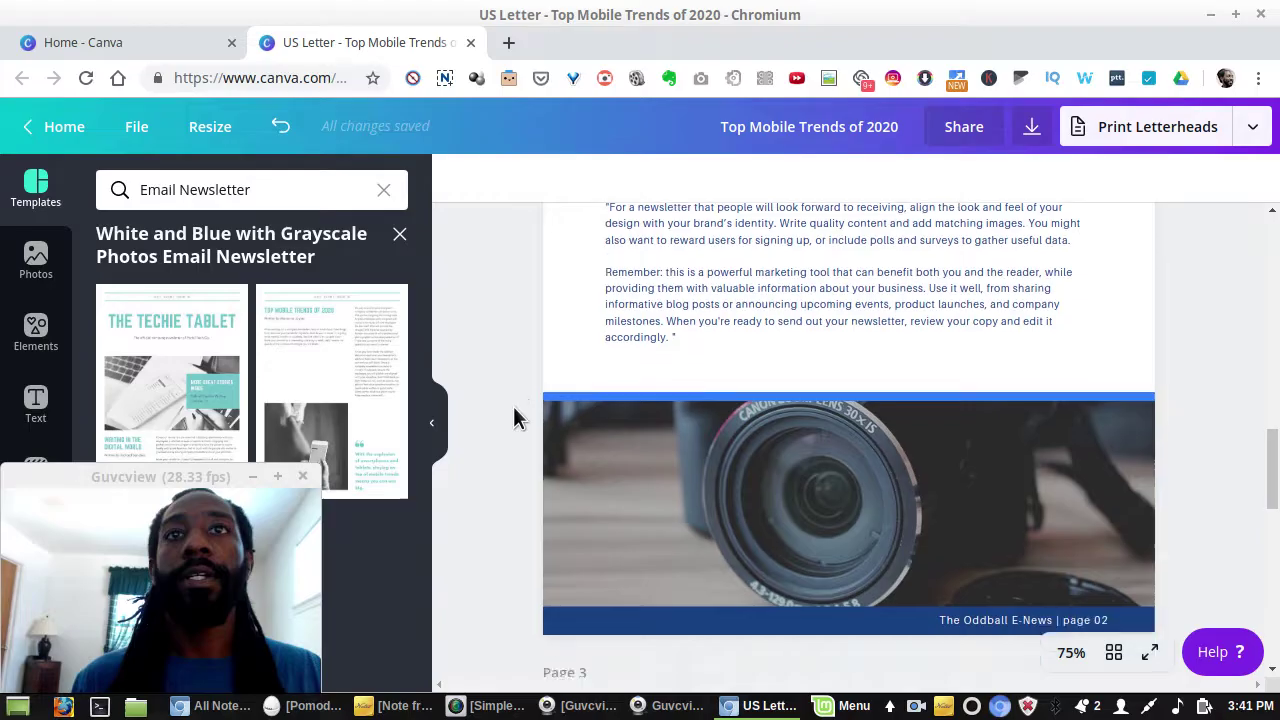
click(691, 332)
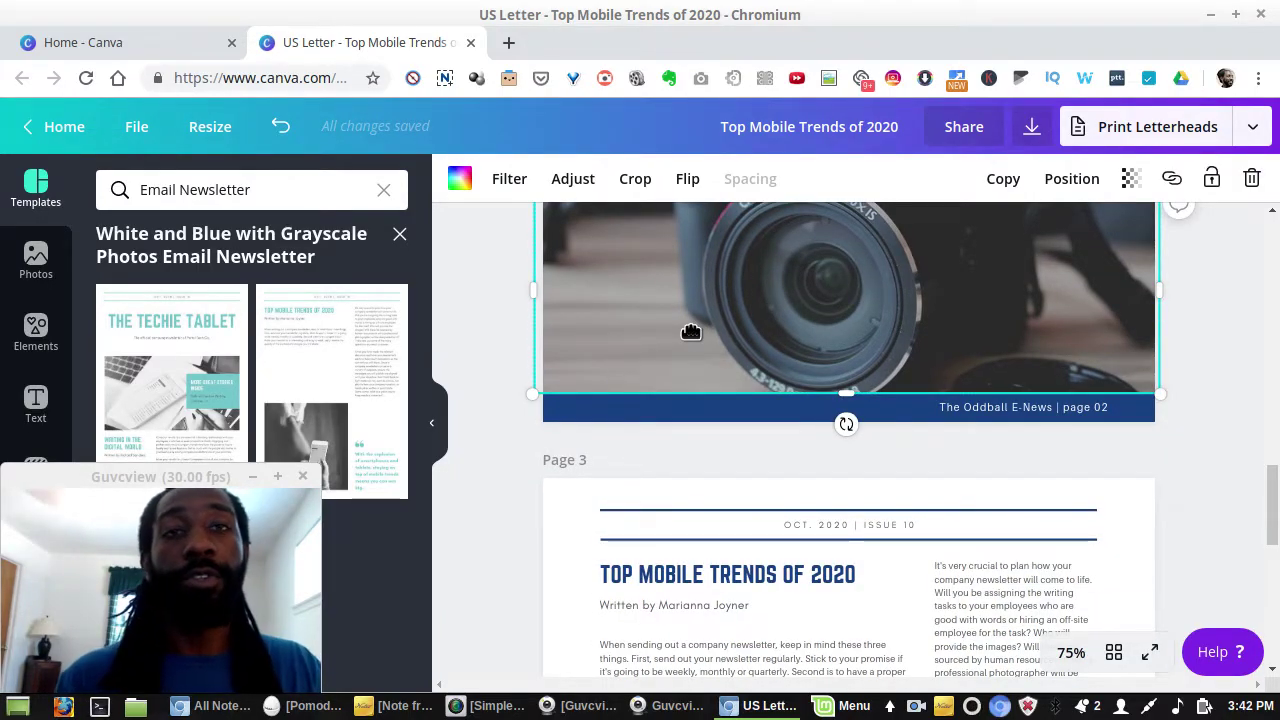
scroll(1070, 320, up, 4)
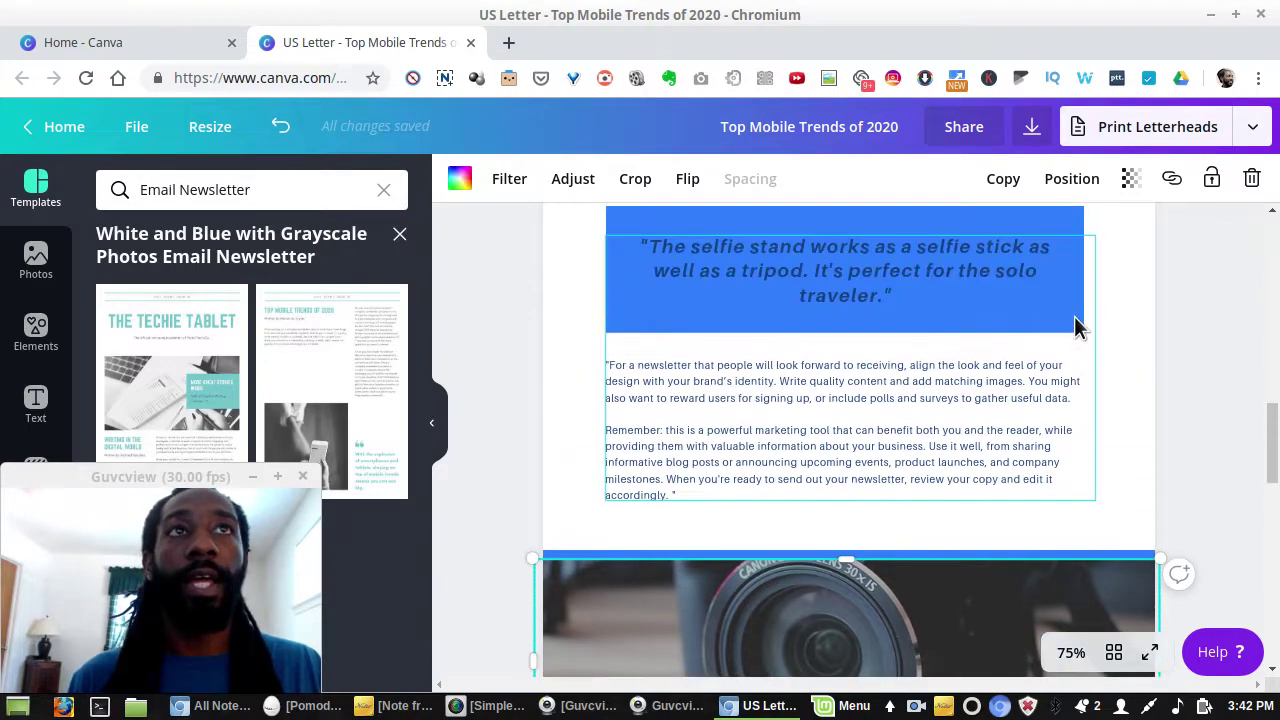
click(36, 262)
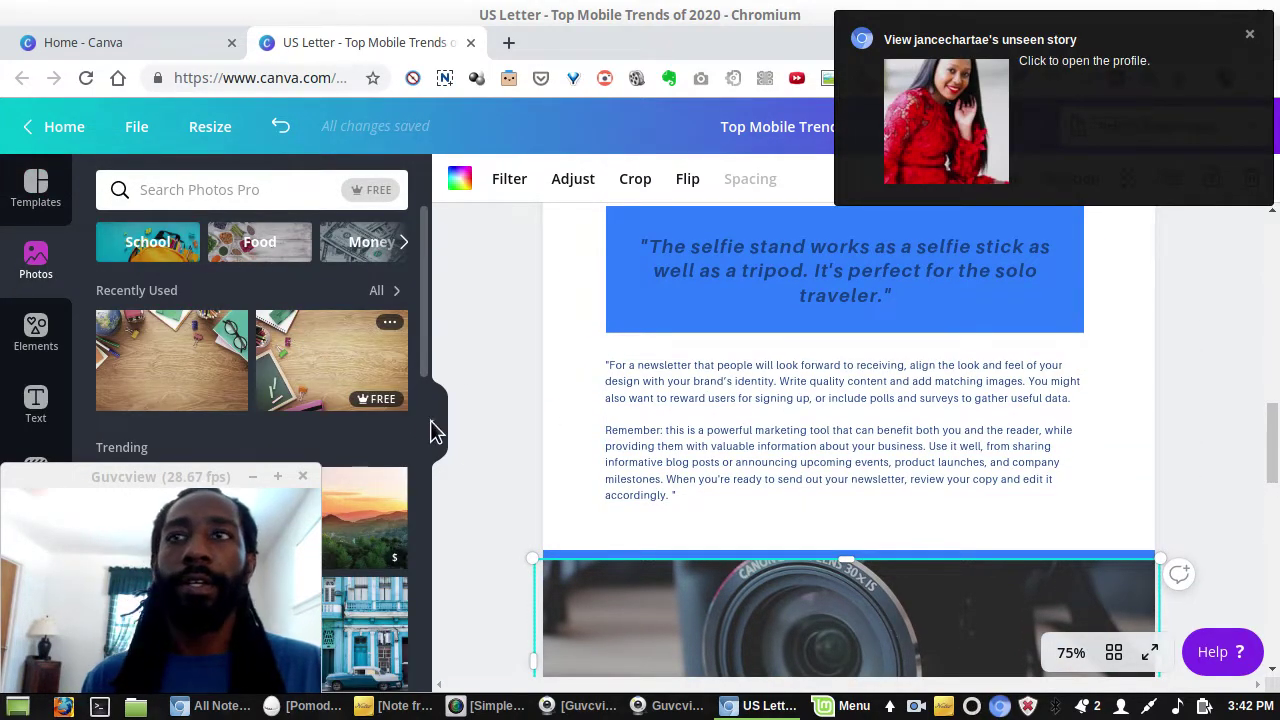
drag(330, 355, 668, 620)
- Replace page 3's phone photo with the family reading photo
scroll(821, 480, down, 3)
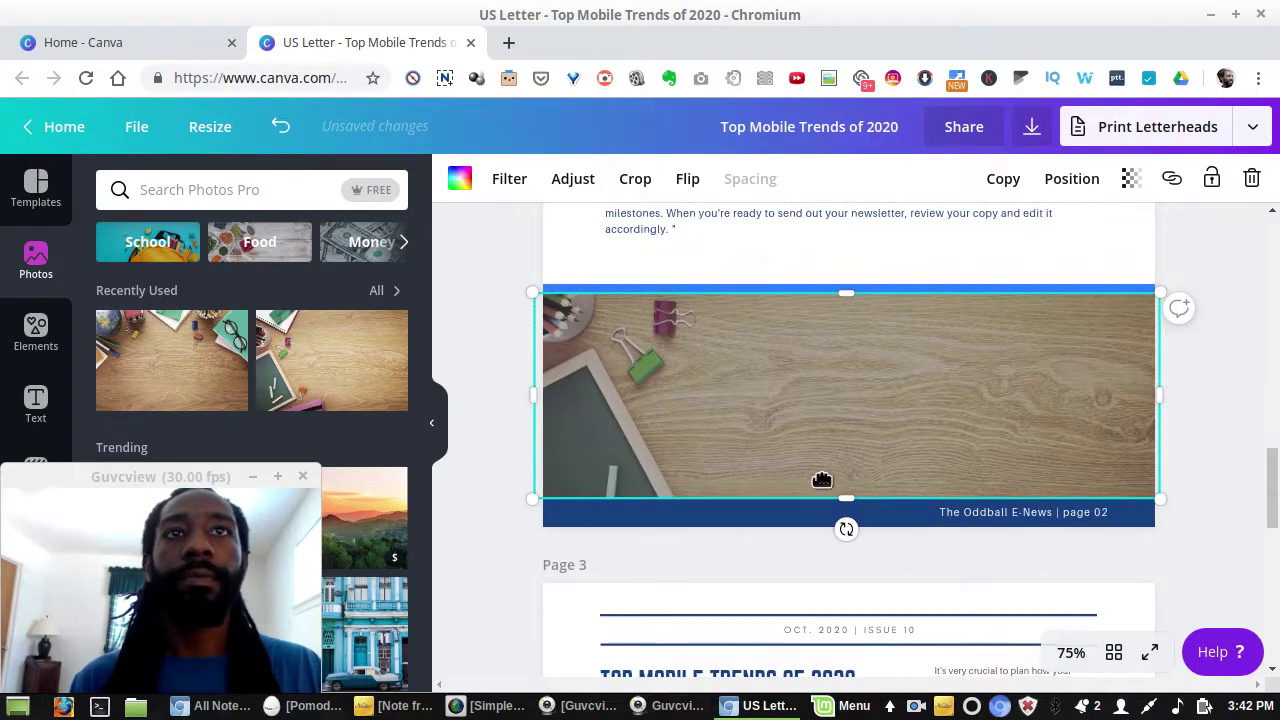
scroll(821, 480, down, 7)
scroll(346, 363, down, 3)
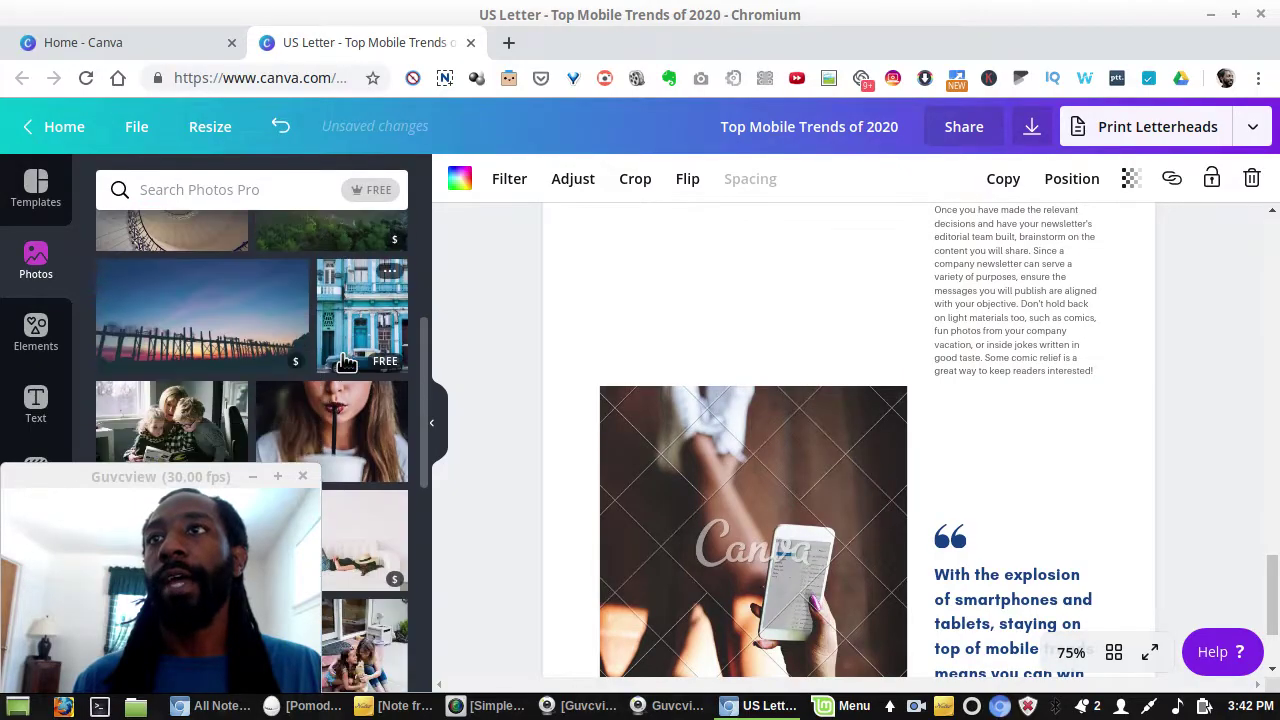
scroll(346, 363, up, 2)
scroll(346, 363, down, 3)
drag(210, 330, 675, 490)
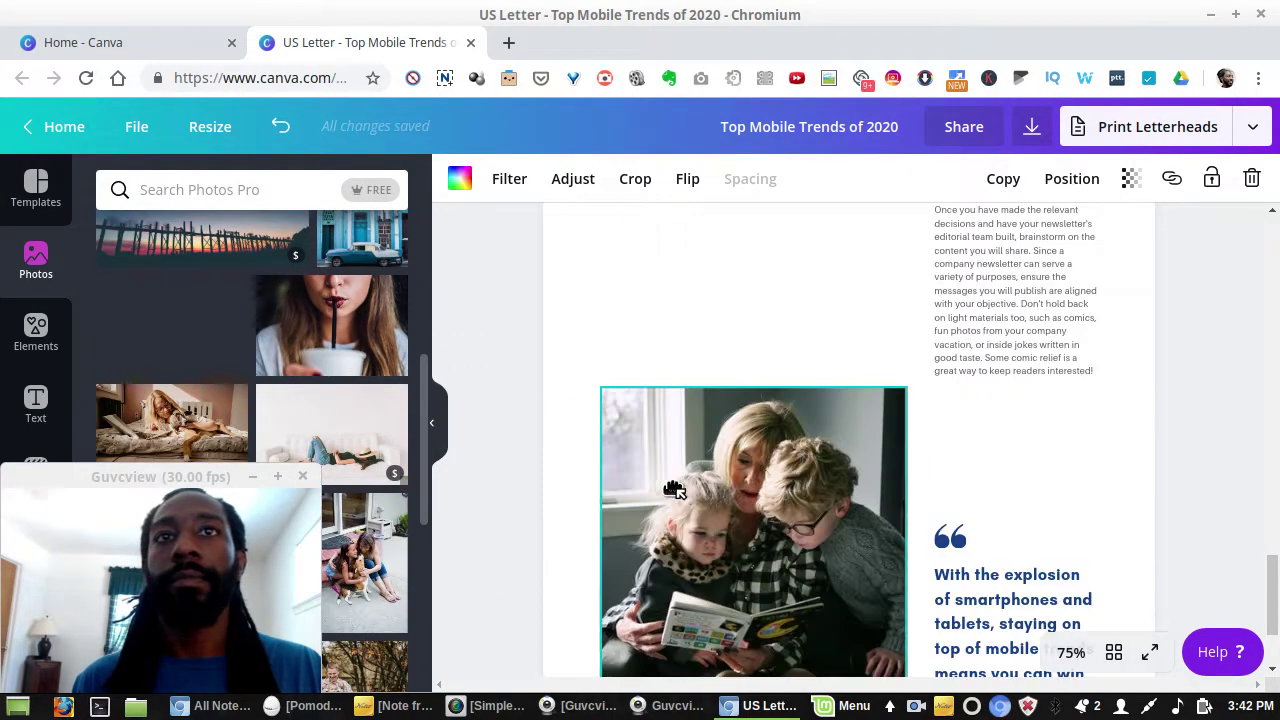
scroll(495, 457, down, 2)
scroll(508, 450, up, 3)
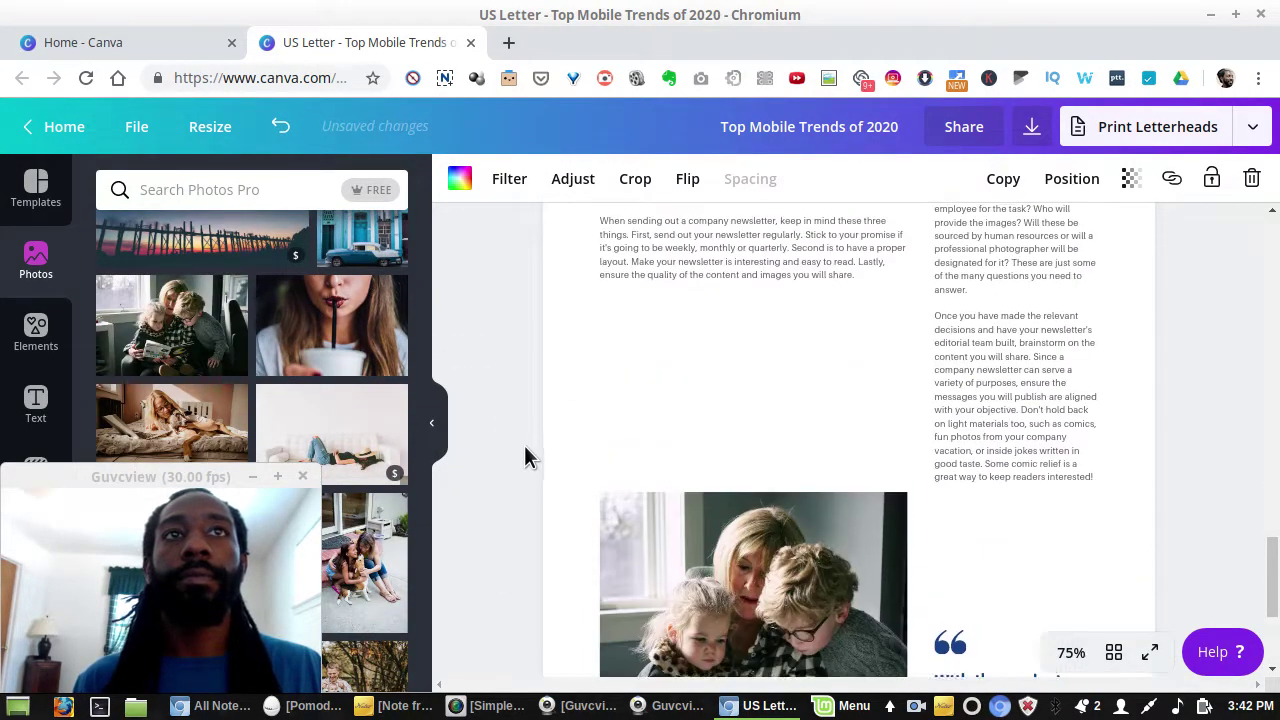
scroll(524, 457, up, 8)
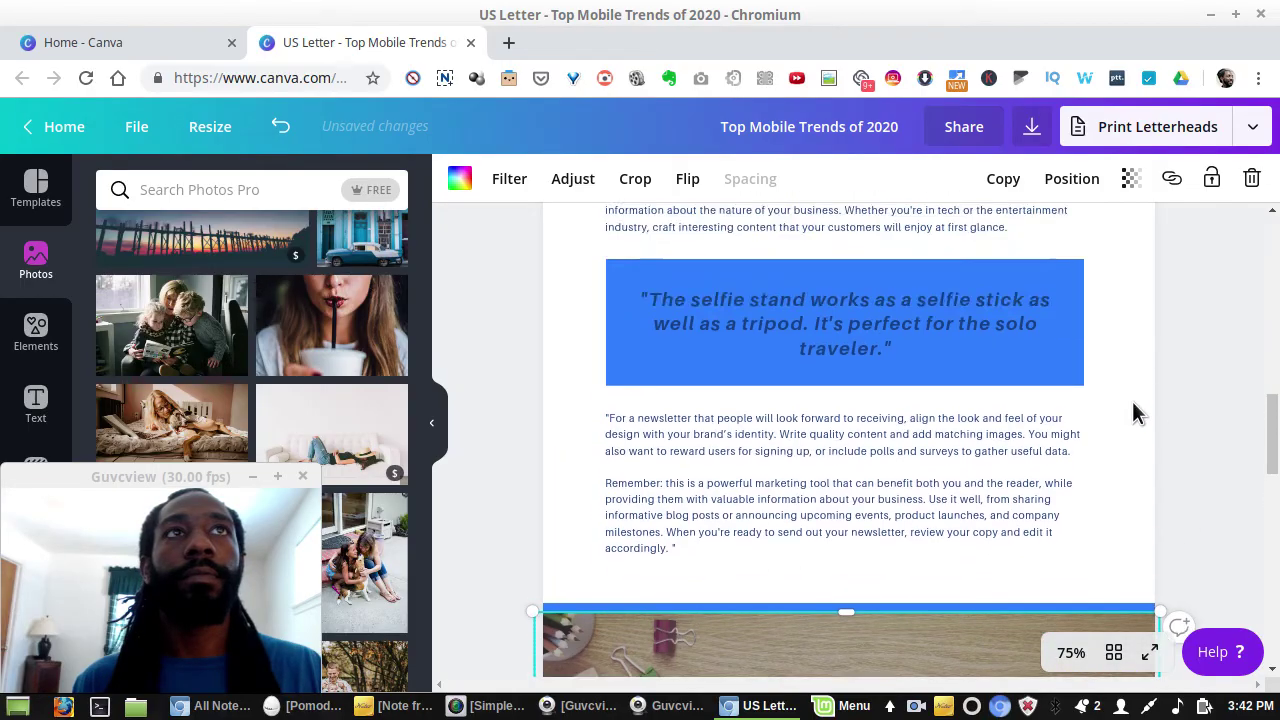
click(1170, 396)
- Publish the newsletter as a Scrolling-style website and open it in a new tab
scroll(1168, 366, up, 10)
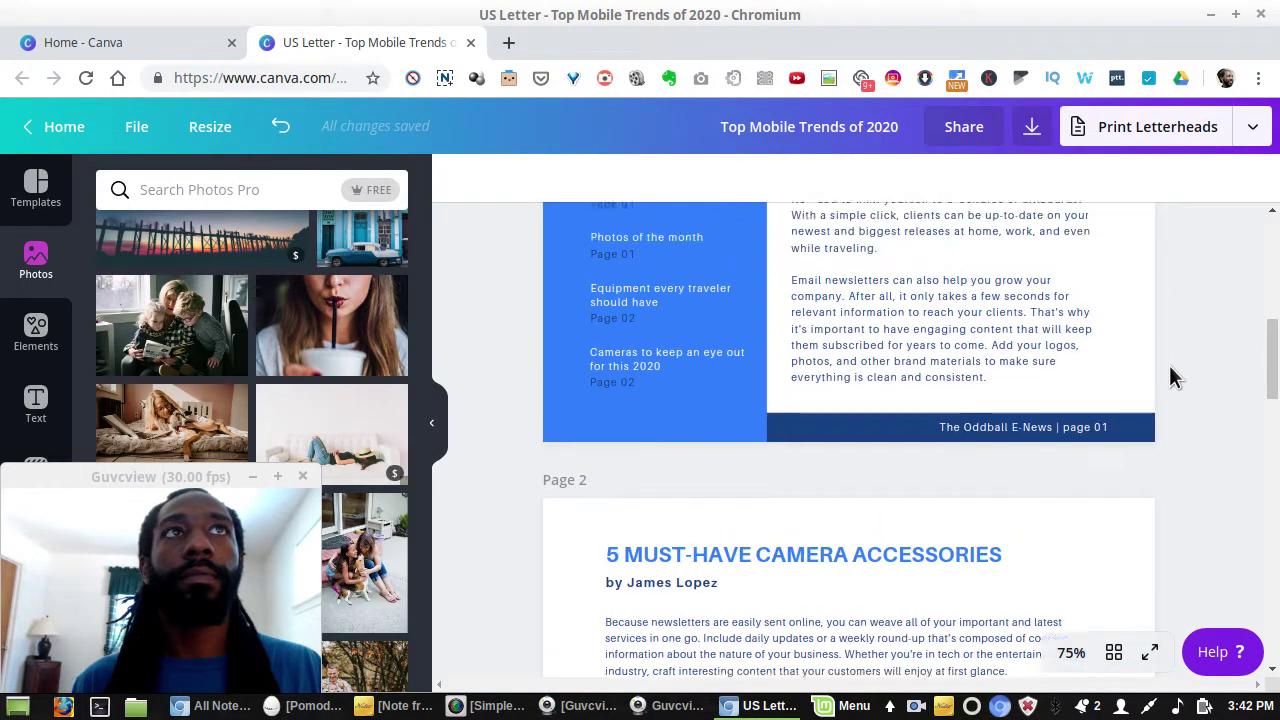
click(1250, 130)
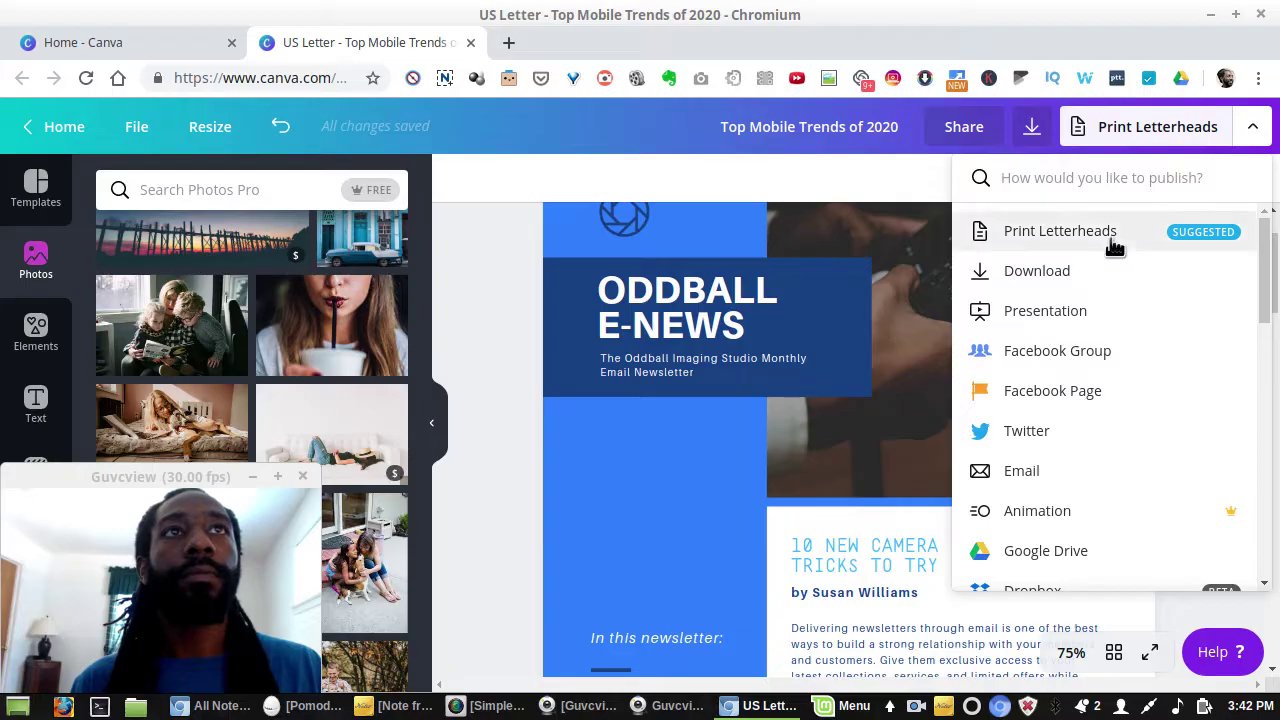
scroll(1066, 395, down, 2)
scroll(1066, 405, down, 8)
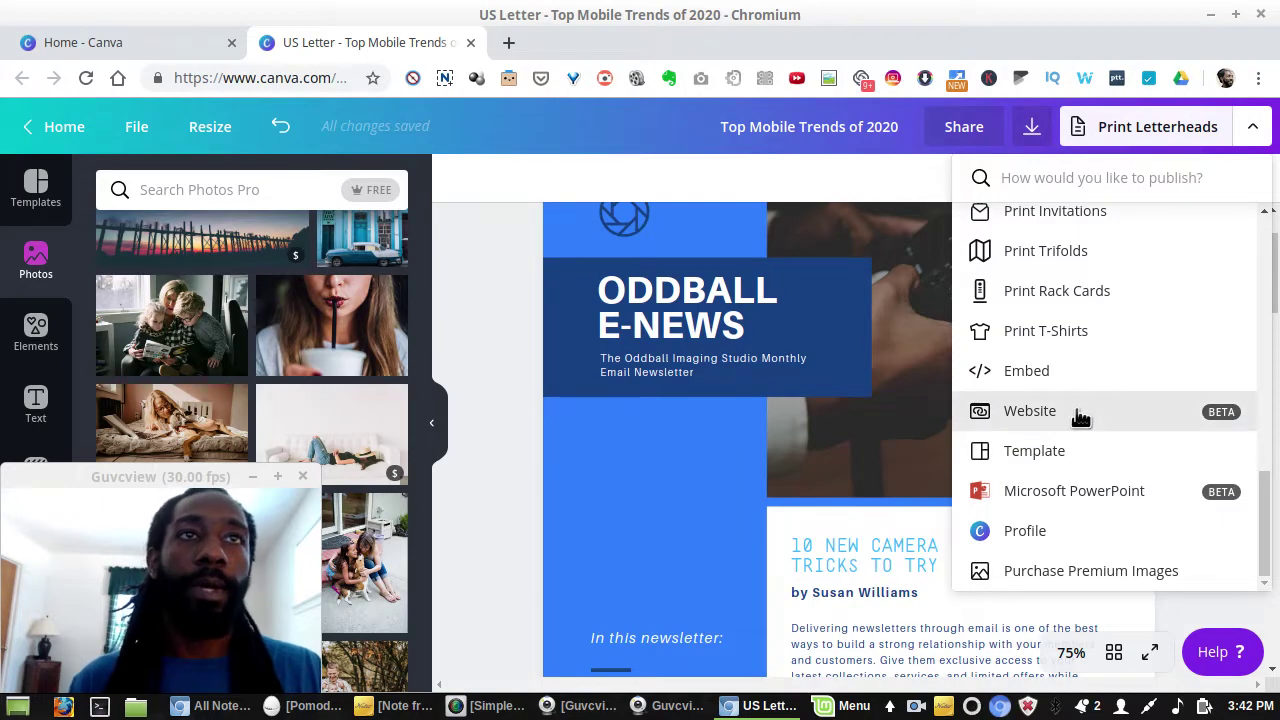
click(1080, 418)
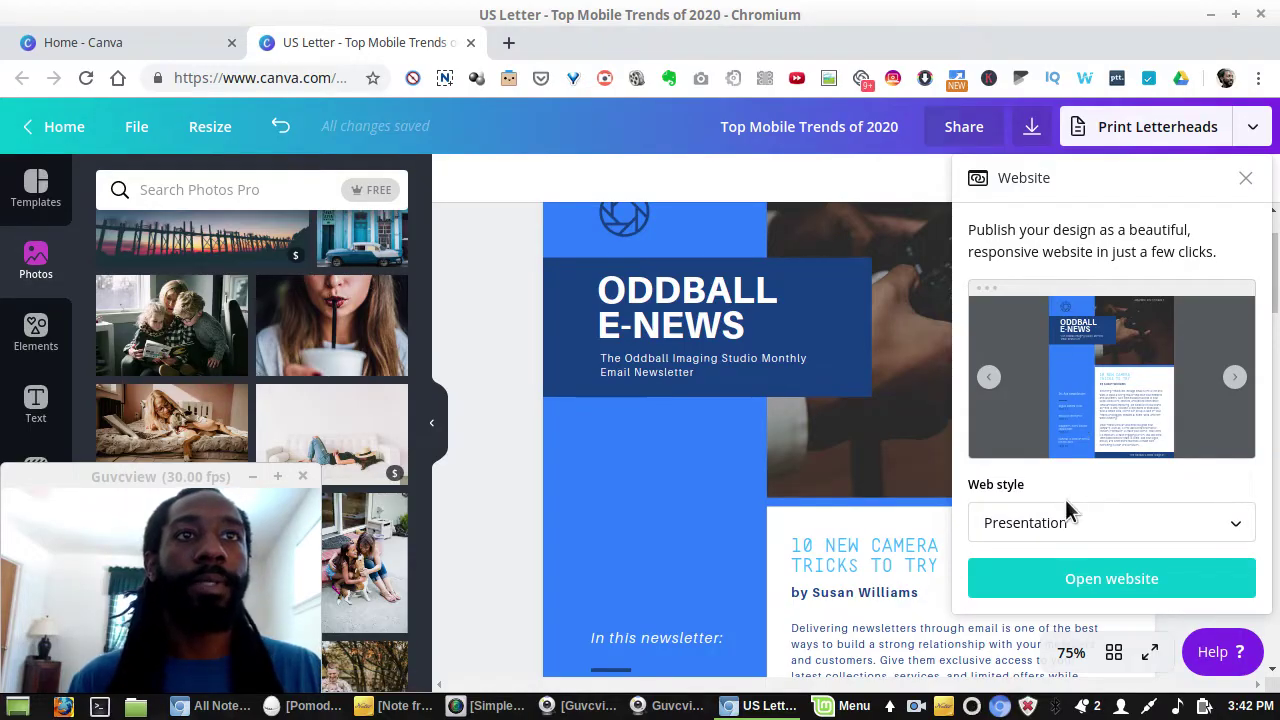
click(1061, 537)
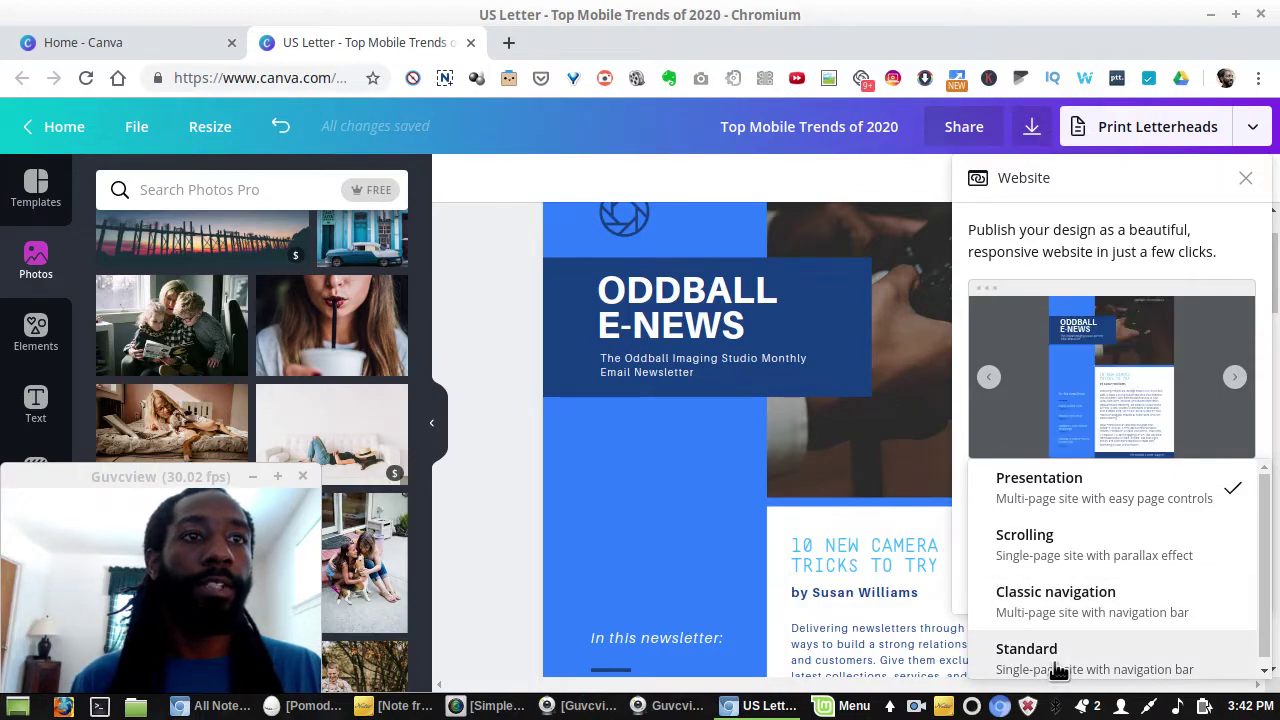
click(1058, 546)
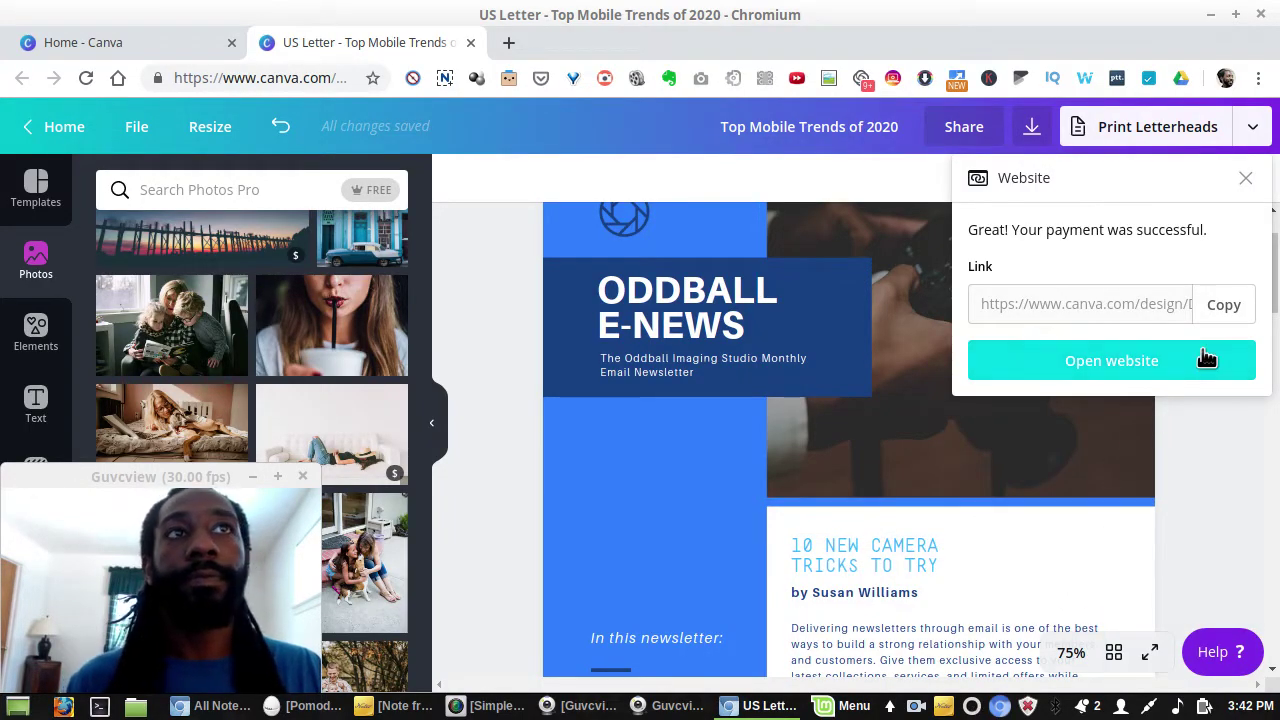
click(1204, 361)
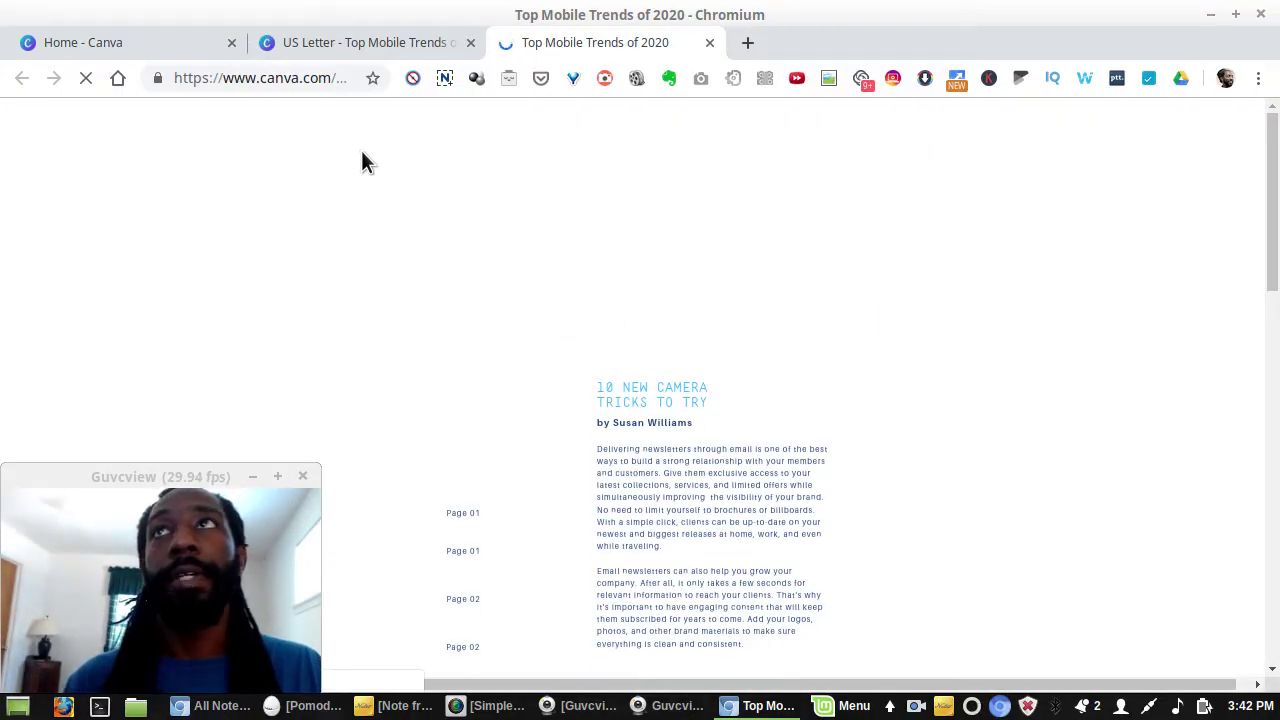
click(283, 80)
right_click(283, 82)
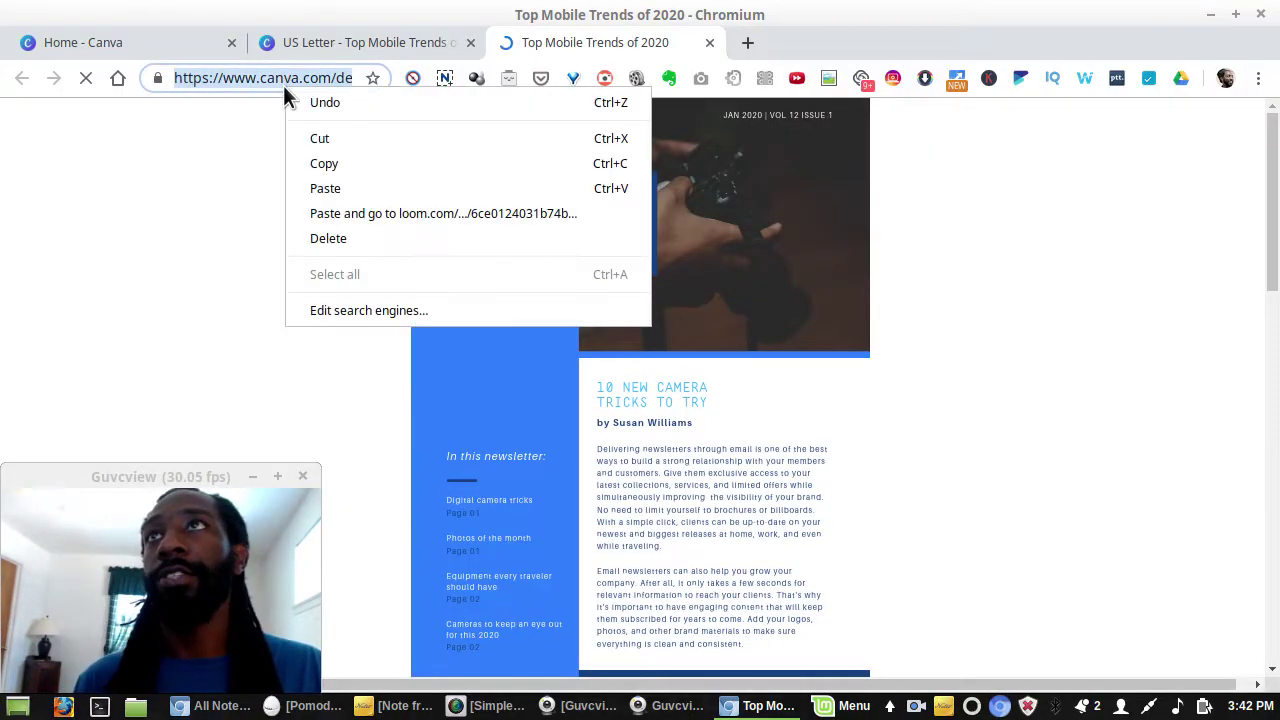
click(313, 164)
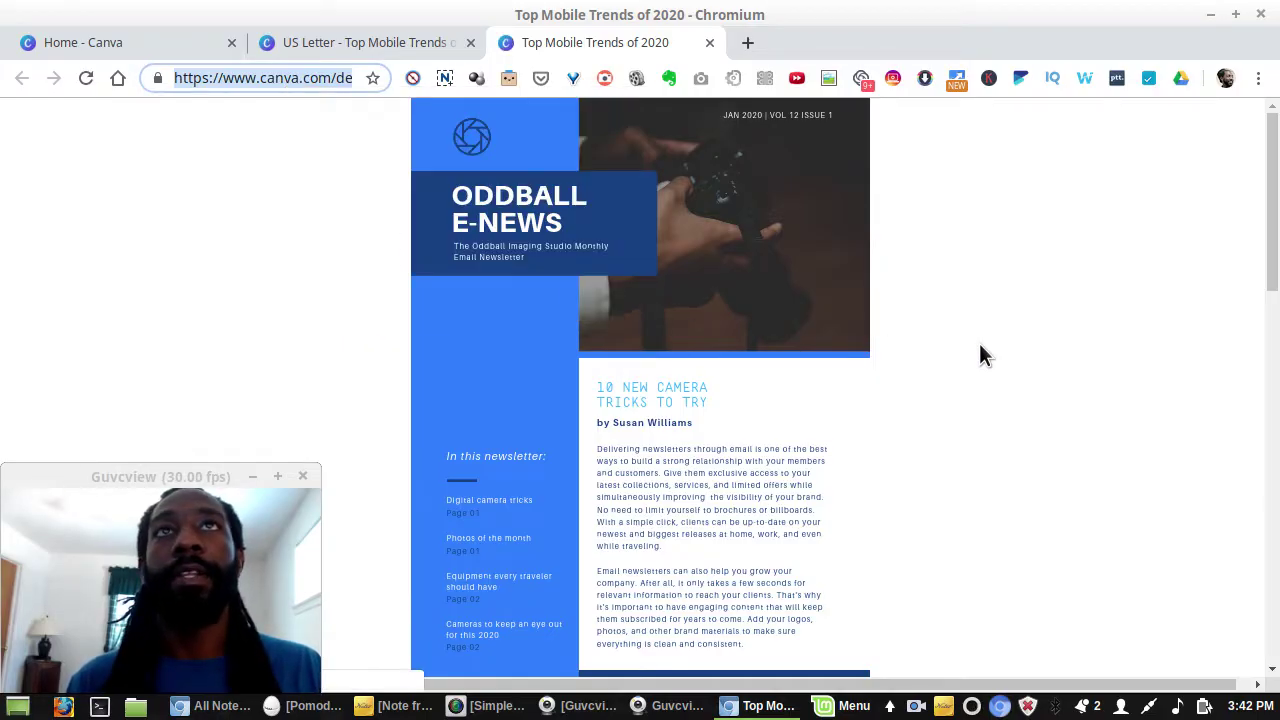
scroll(979, 345, down, 6)
scroll(980, 352, down, 7)
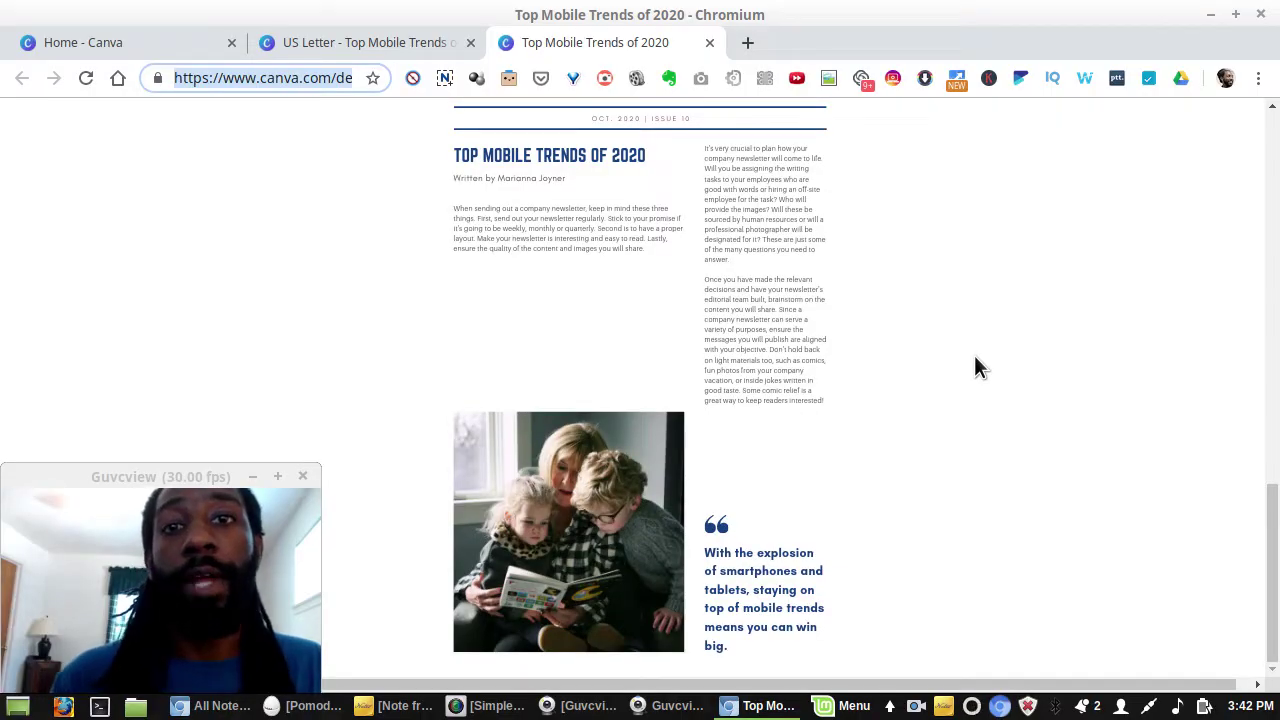
scroll(978, 368, up, 8)
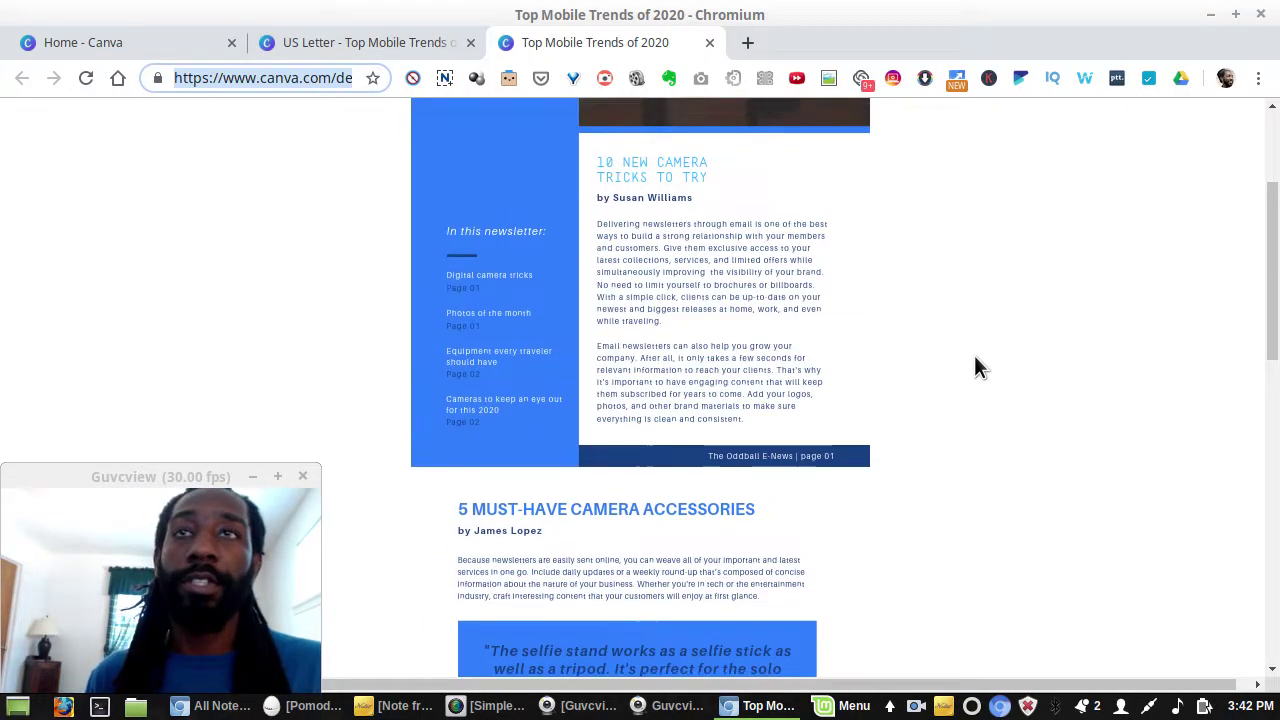
scroll(978, 368, up, 2)
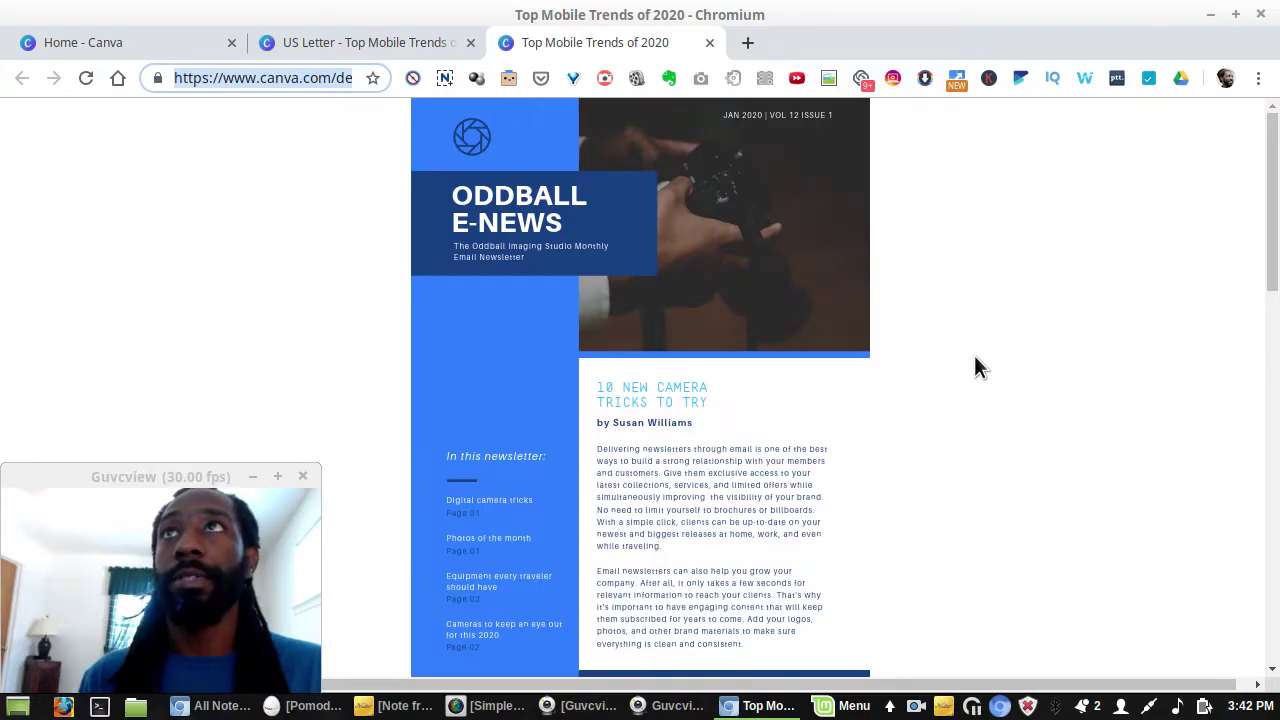
click(412, 38)
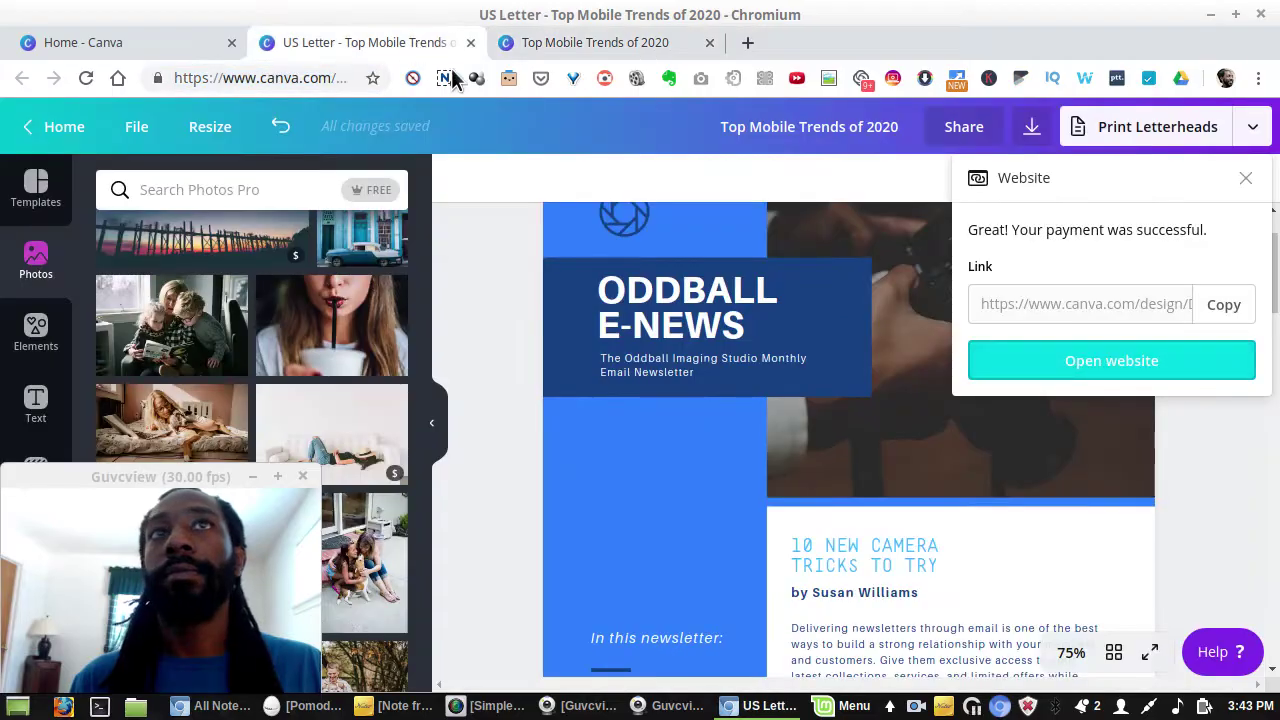
- Republish as a website, trying Presentation and Classic before settling on Standard, and open it
click(1246, 184)
scroll(1120, 455, down, 3)
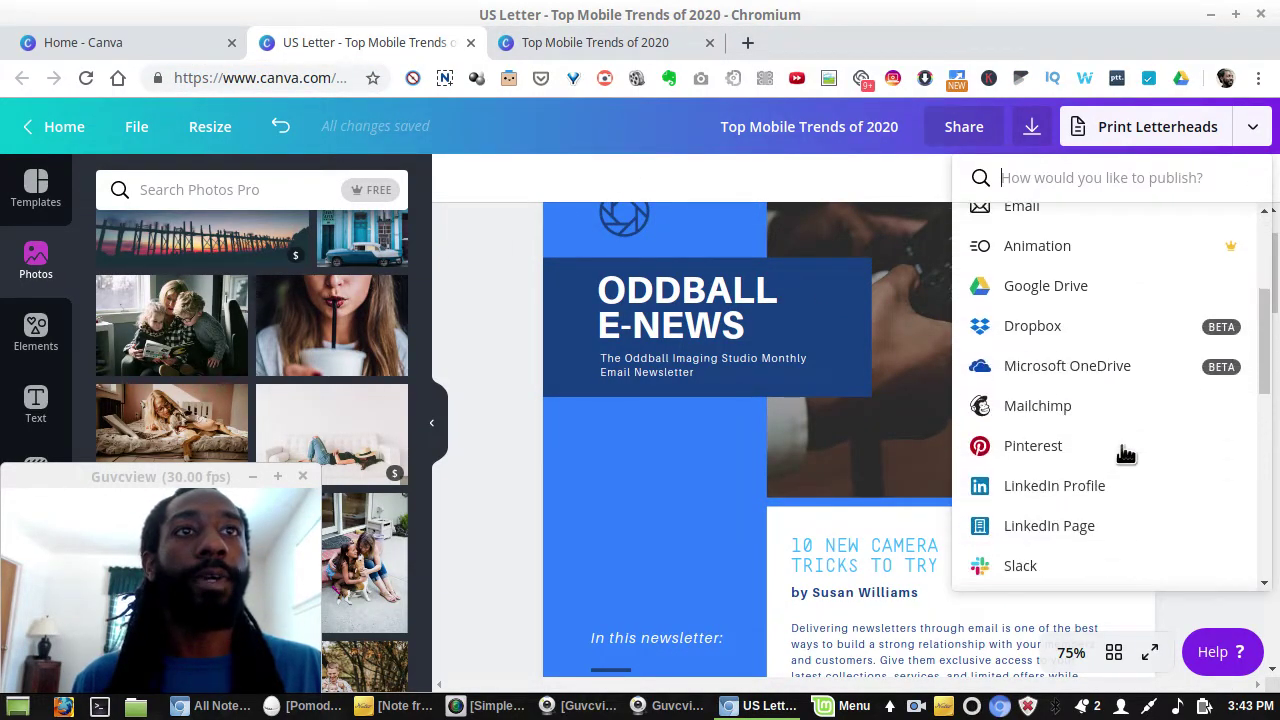
scroll(1126, 455, down, 7)
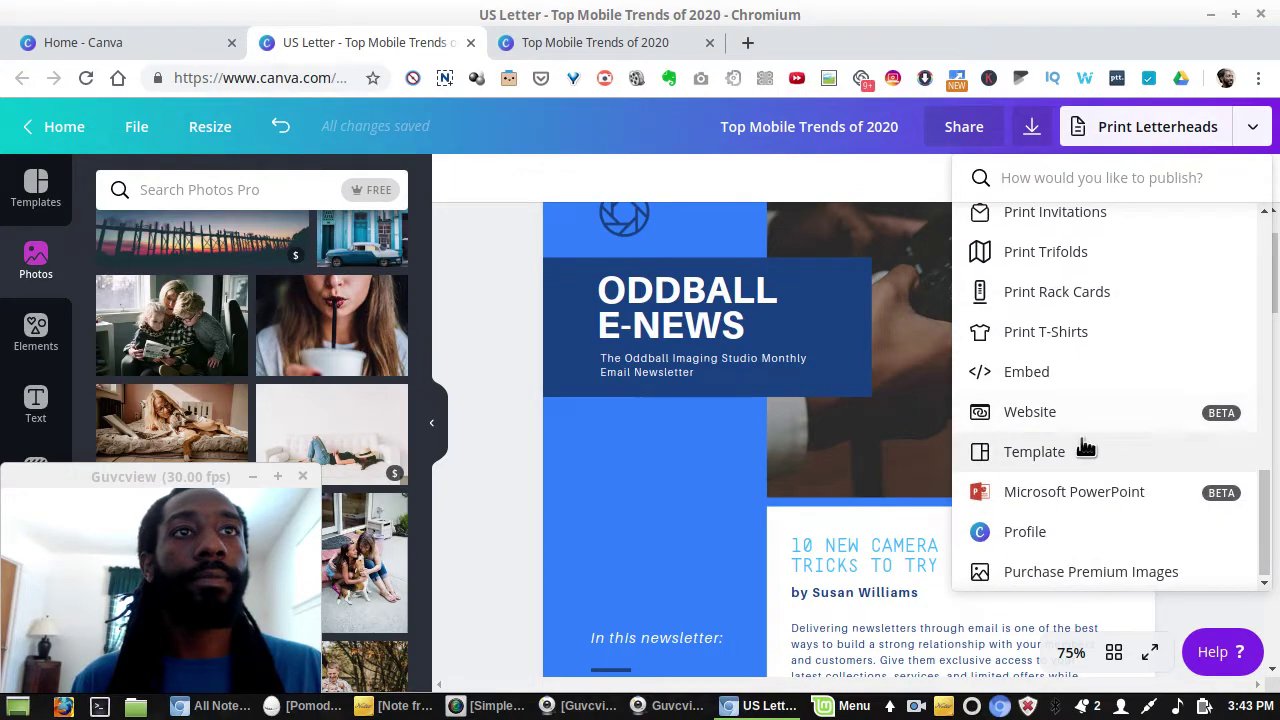
click(1094, 406)
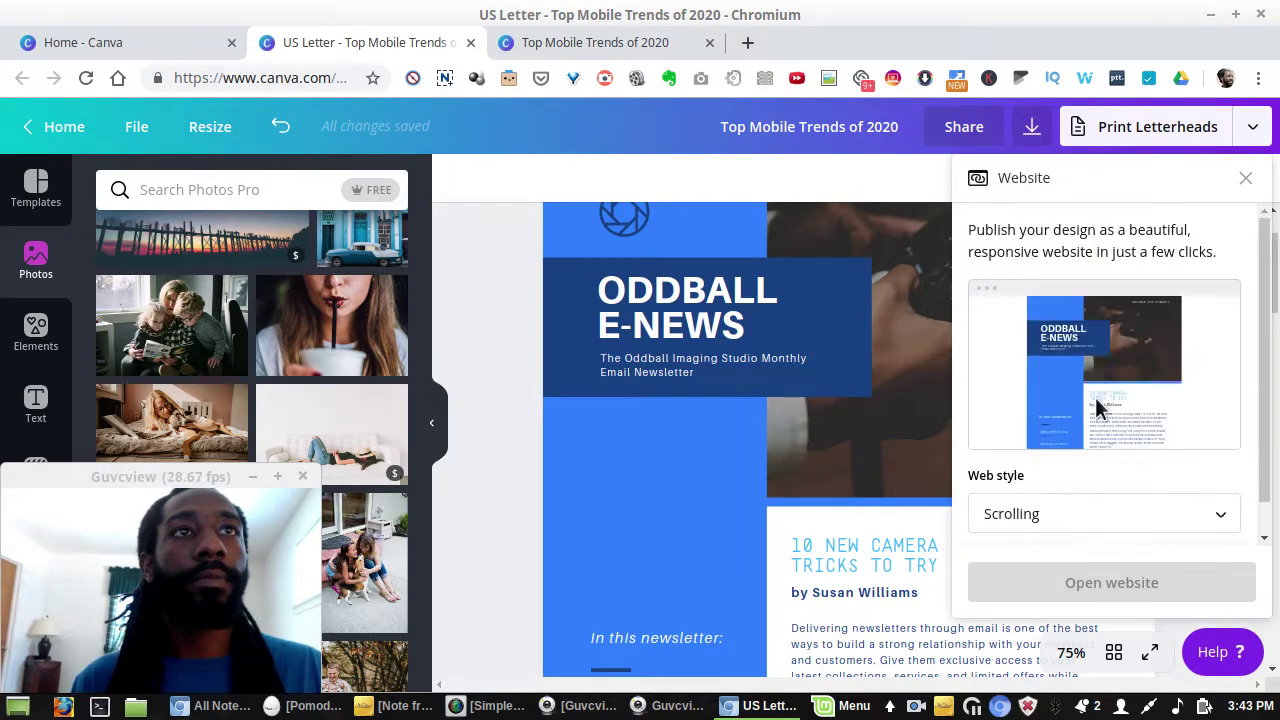
click(1047, 535)
click(1078, 484)
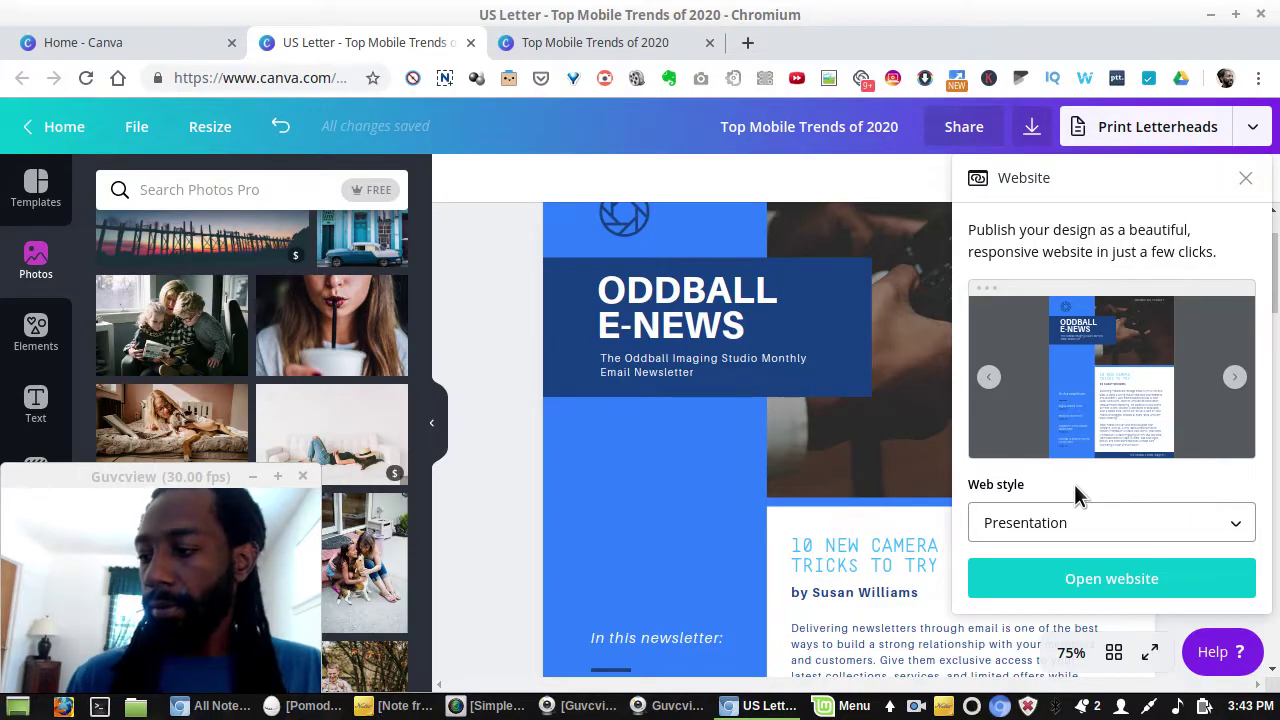
click(1078, 522)
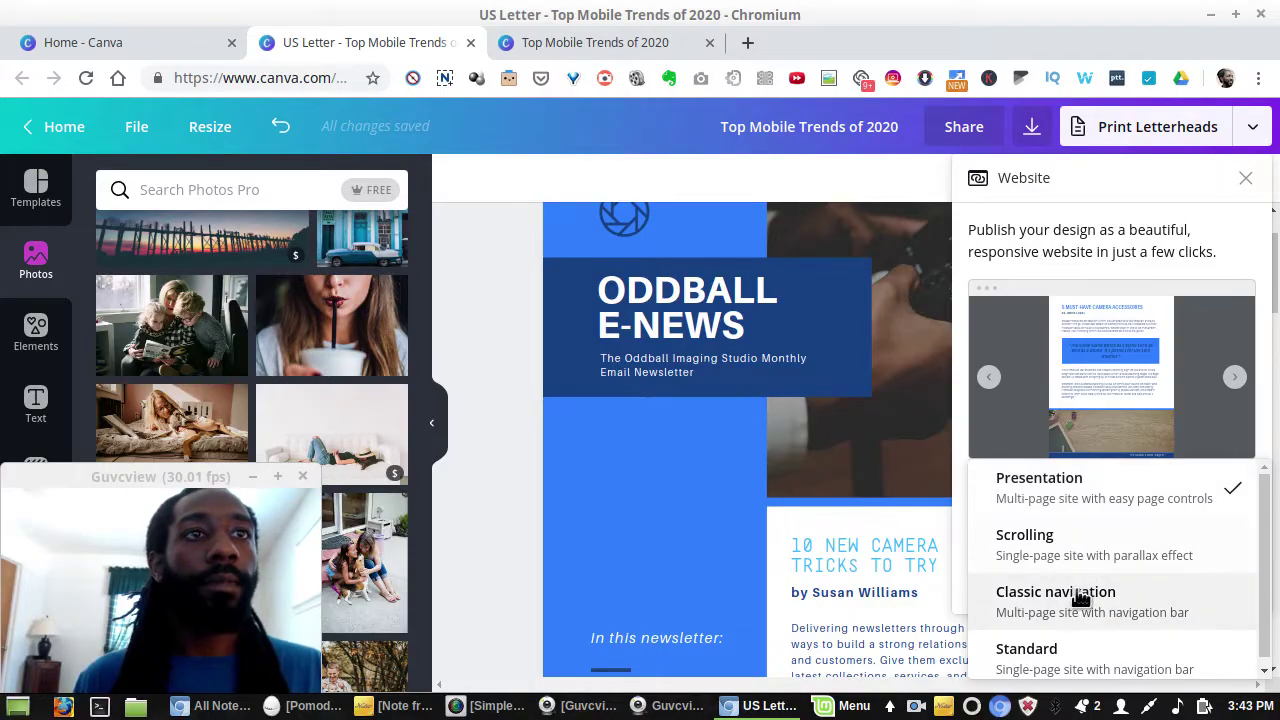
click(1081, 598)
click(1078, 525)
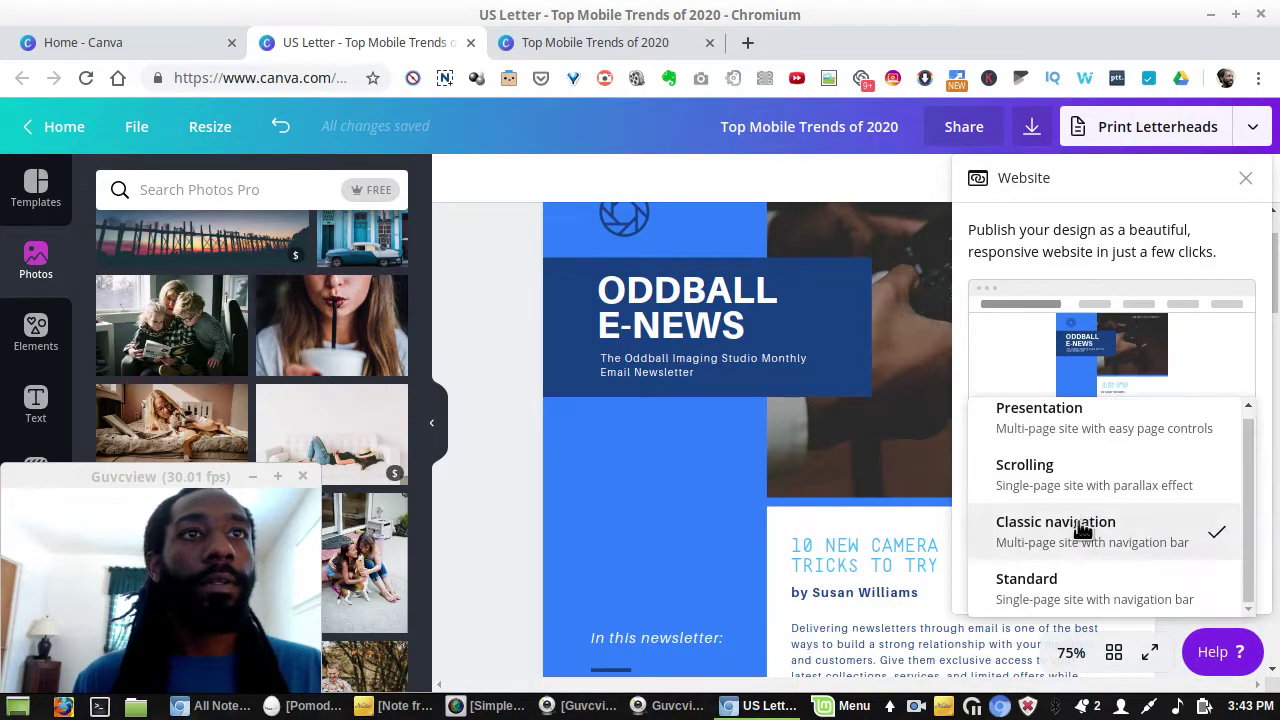
click(1082, 594)
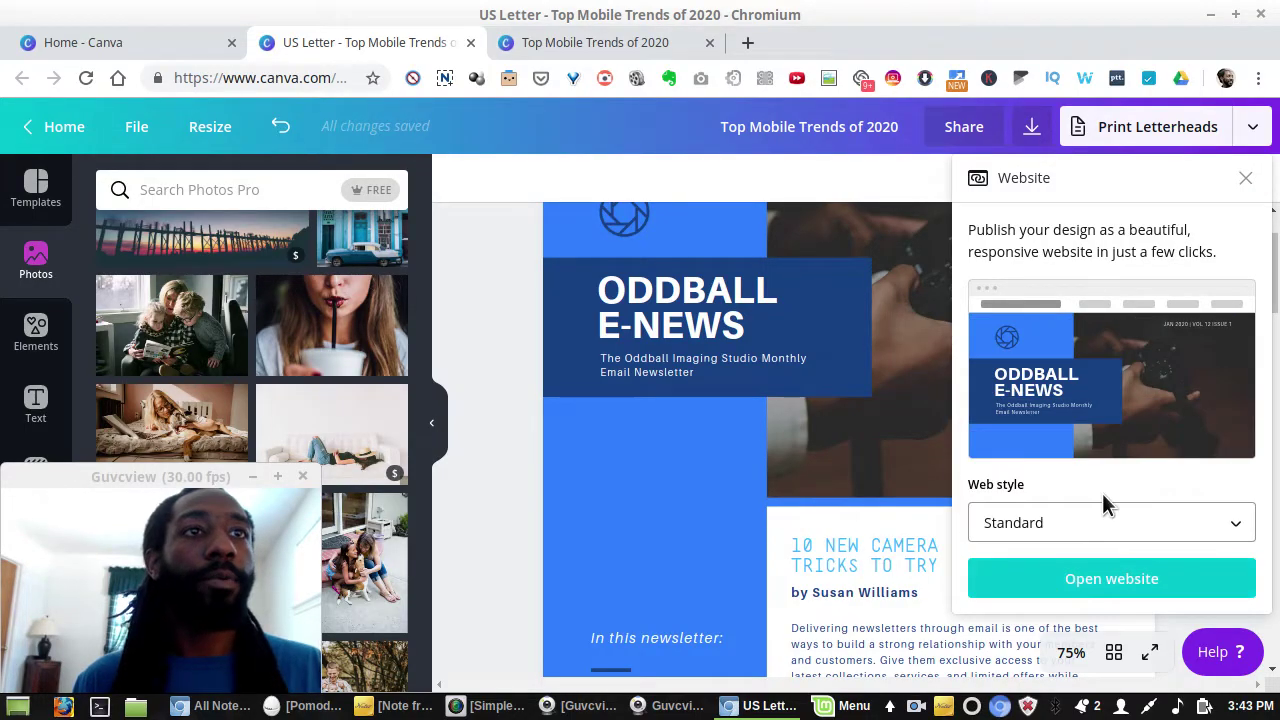
click(1087, 577)
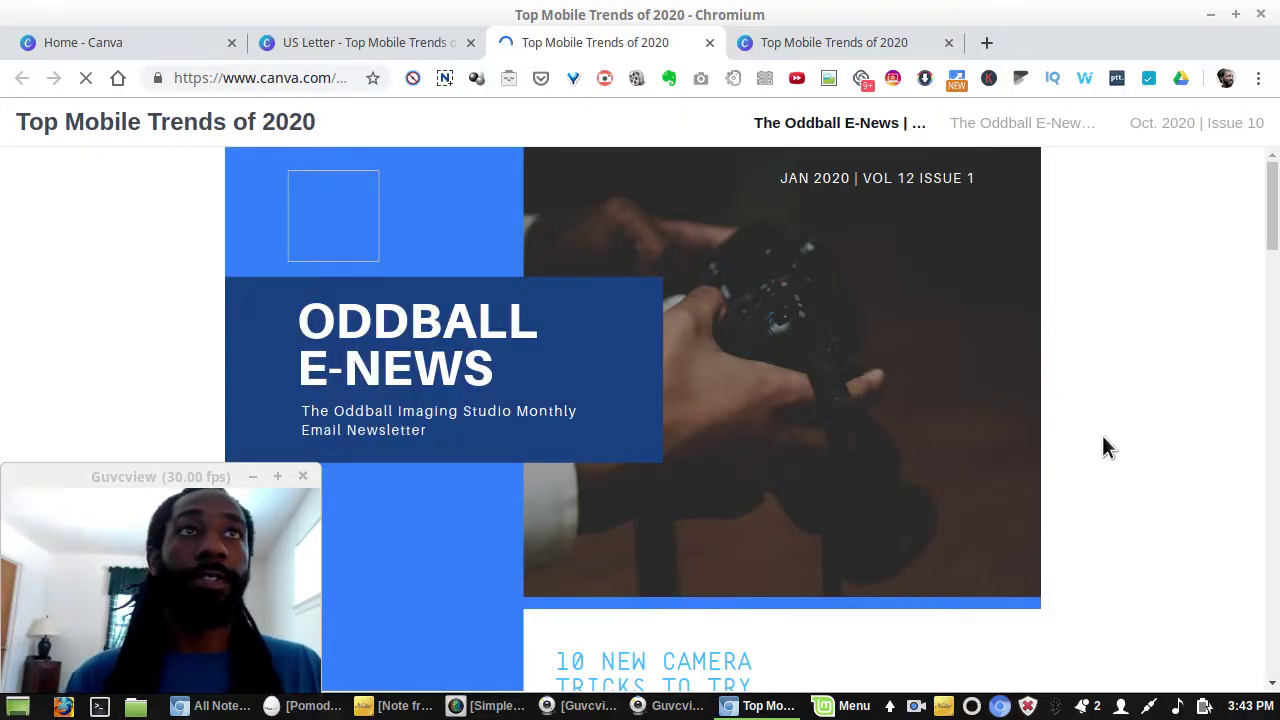
- Scroll through the published website and select its full web address
scroll(1102, 437, down, 3)
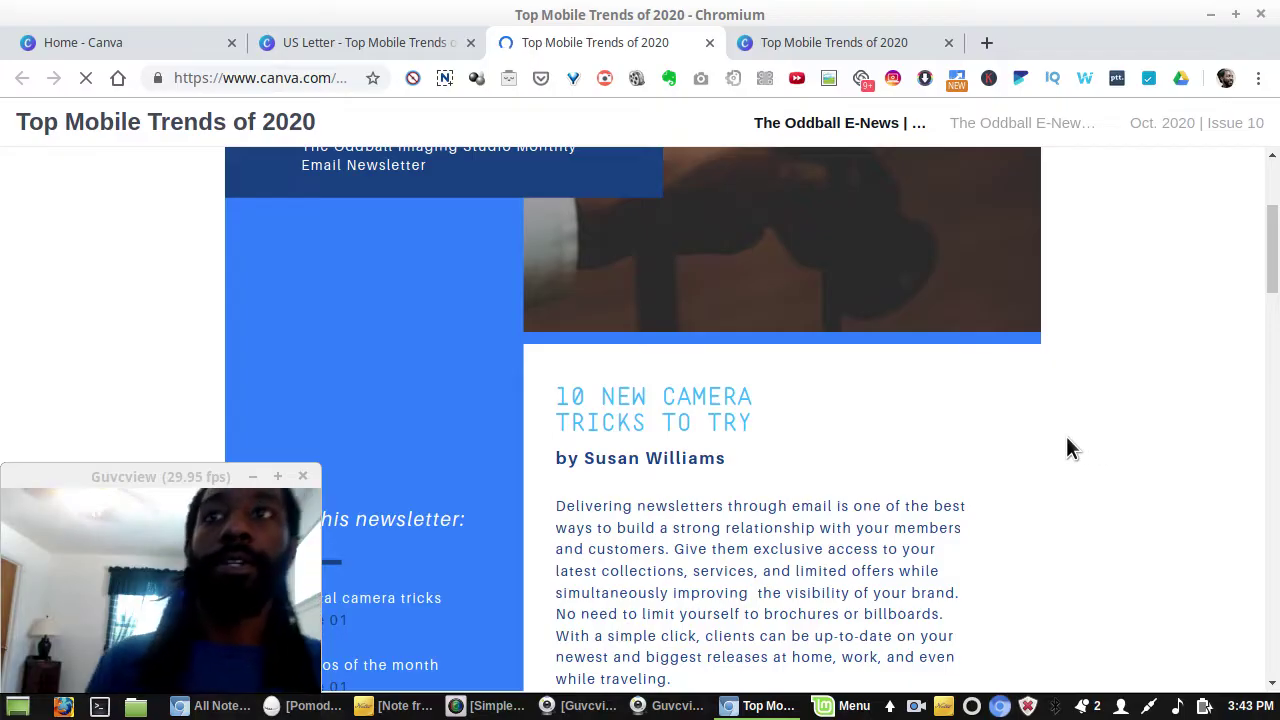
scroll(862, 437, down, 4)
scroll(658, 250, down, 4)
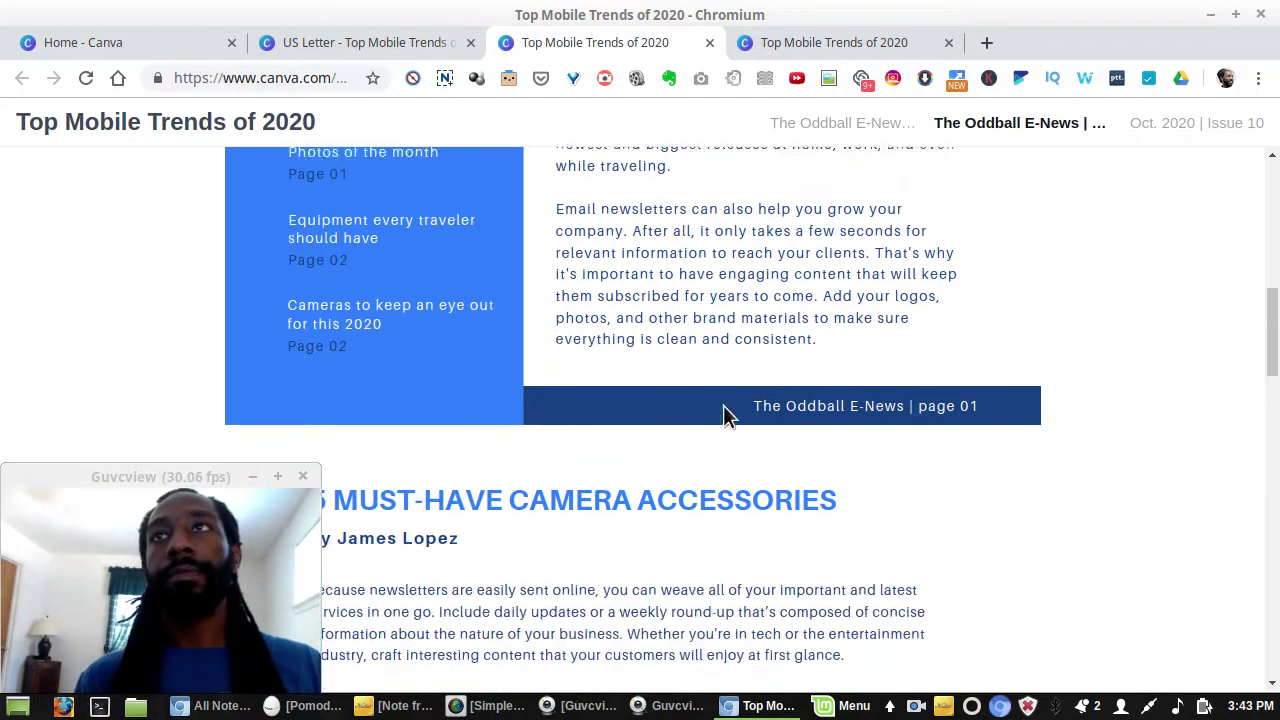
scroll(1030, 505, down, 14)
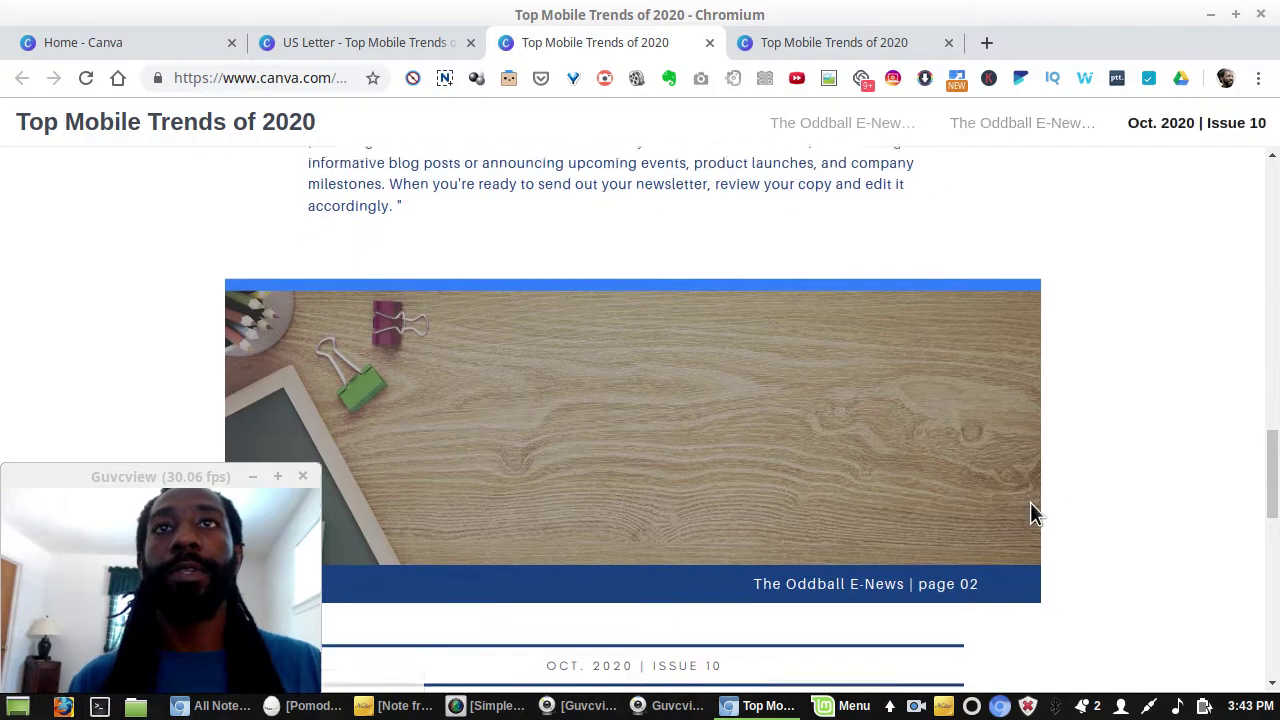
click(316, 80)
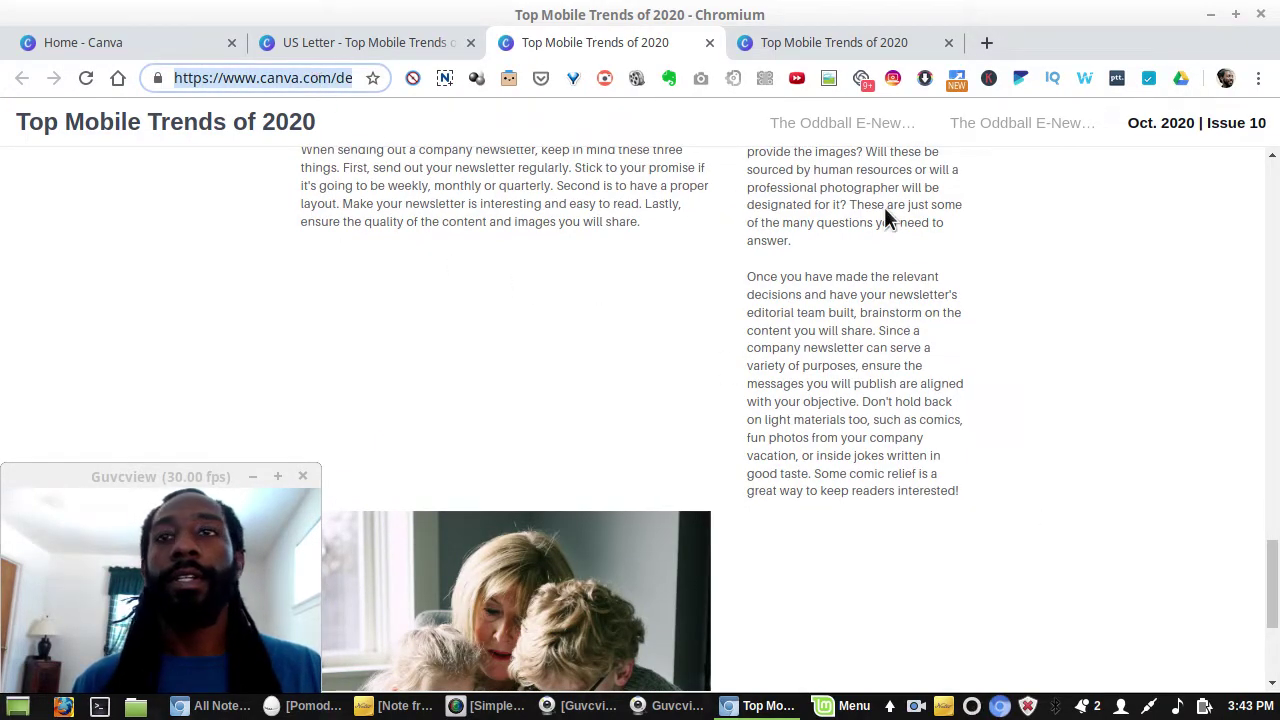
- Test the header links for pages 1, 2 and Oct. 2020 | Issue 10, then return to the editor
click(849, 125)
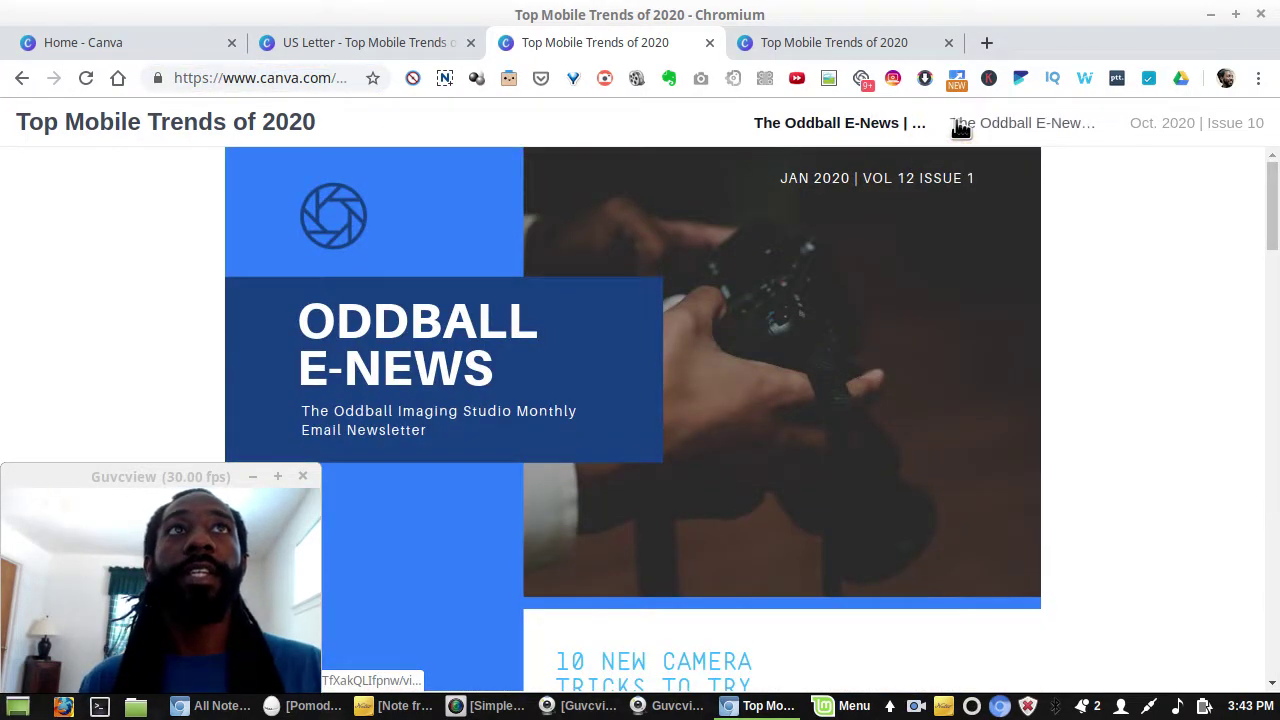
click(1001, 127)
click(1180, 126)
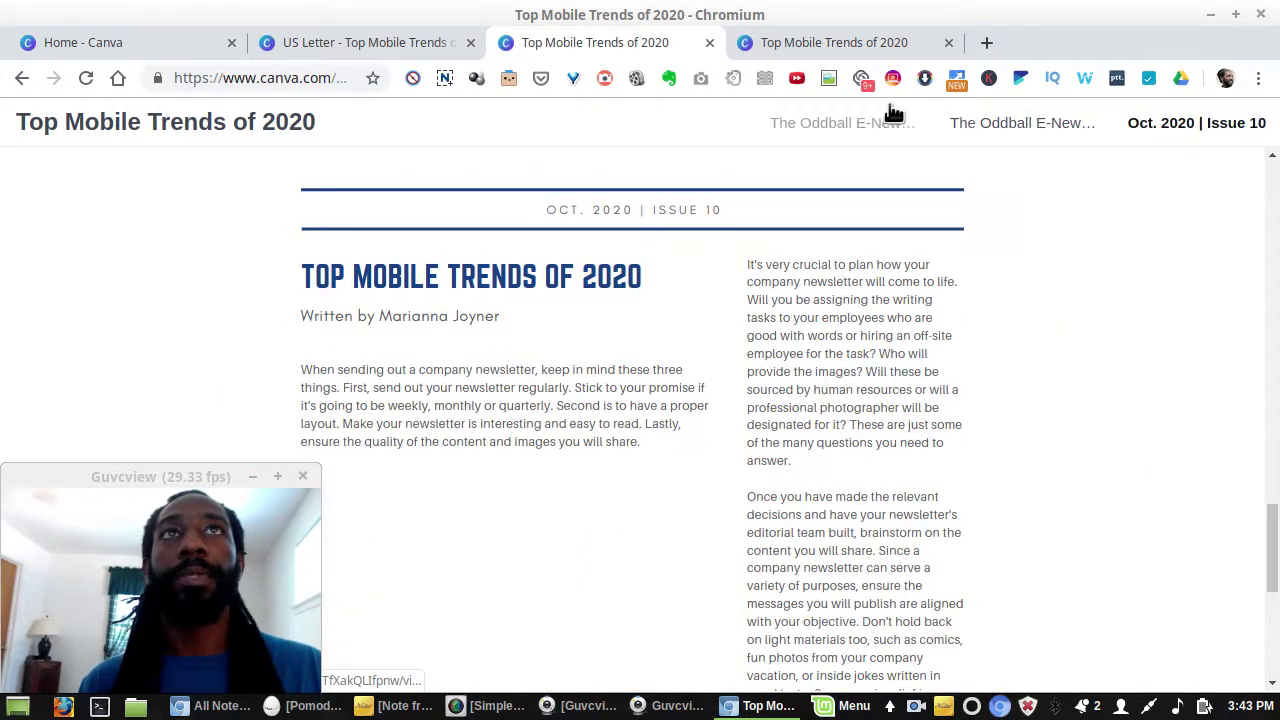
click(878, 122)
click(427, 40)
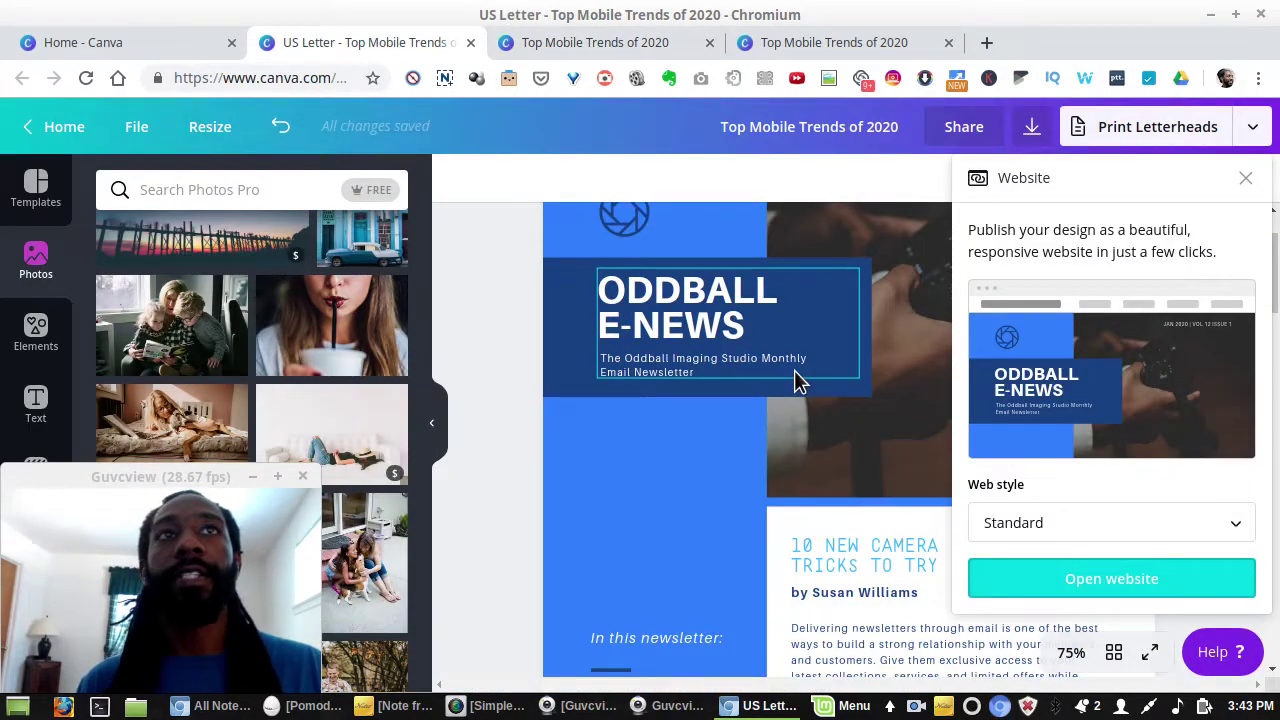
- Close the Website panel, review pages 1 to 3, and reopen the publish options list
click(1245, 178)
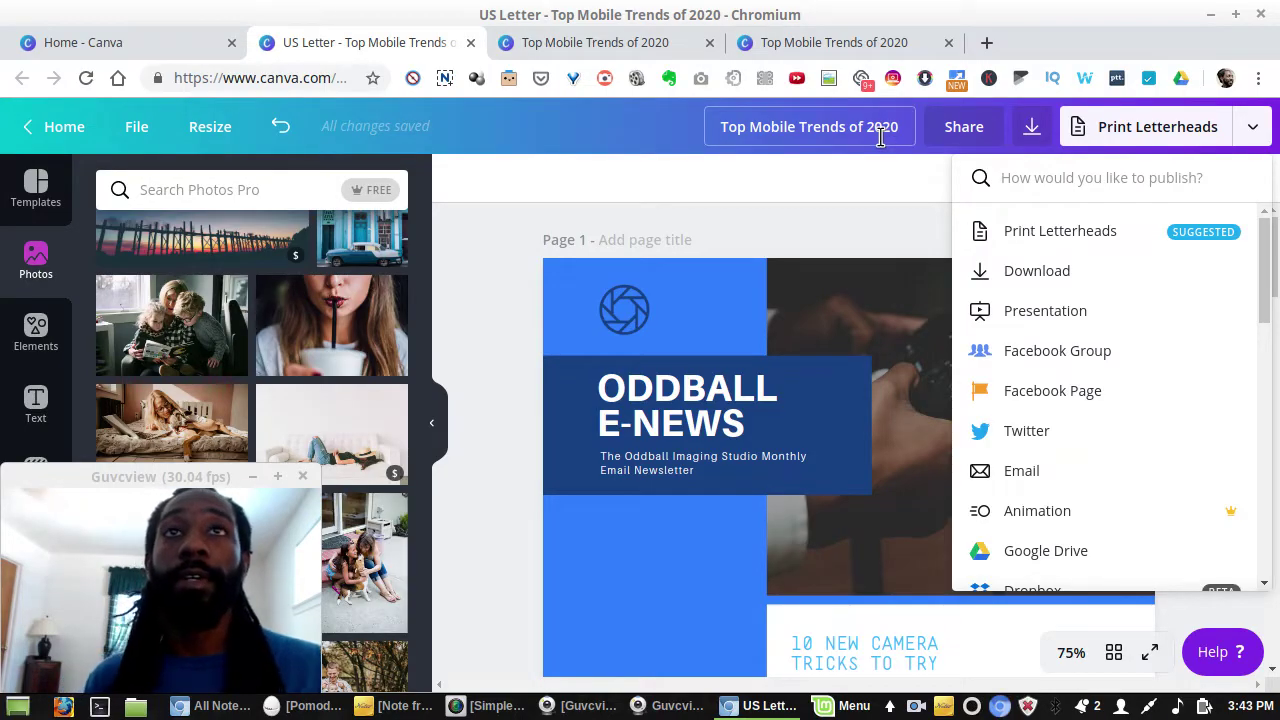
click(632, 262)
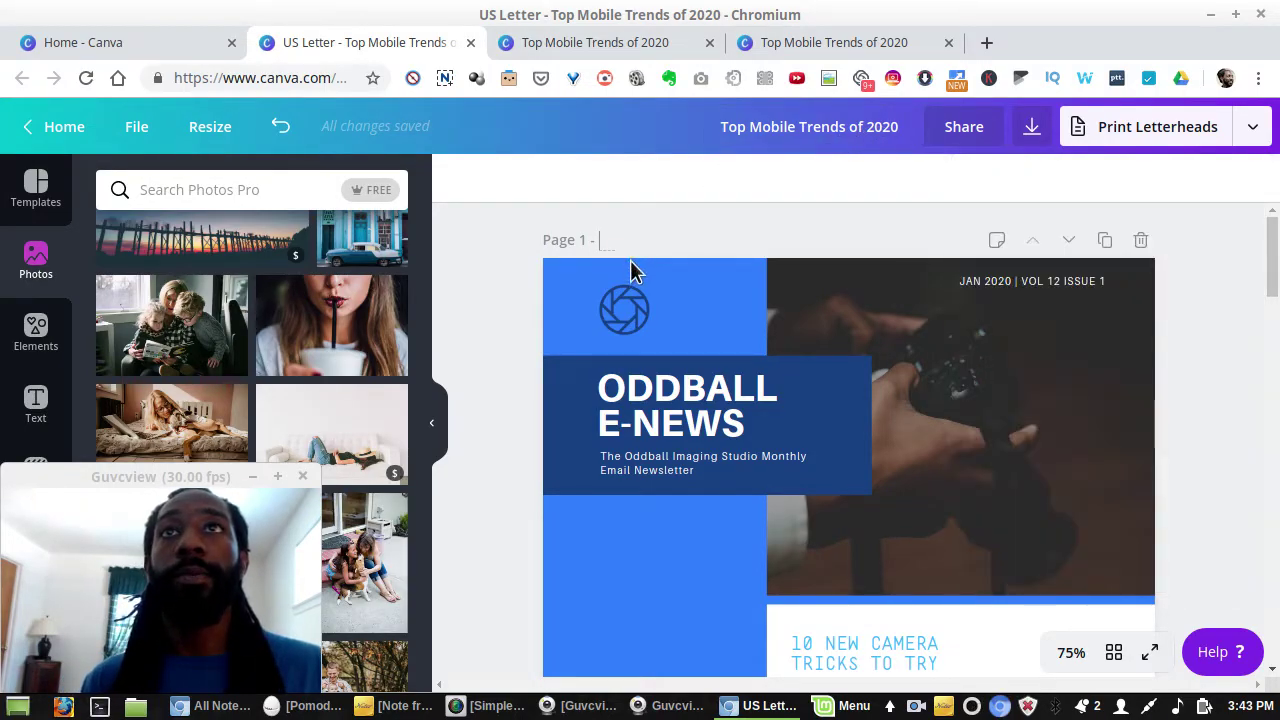
scroll(659, 375, down, 4)
scroll(659, 375, down, 5)
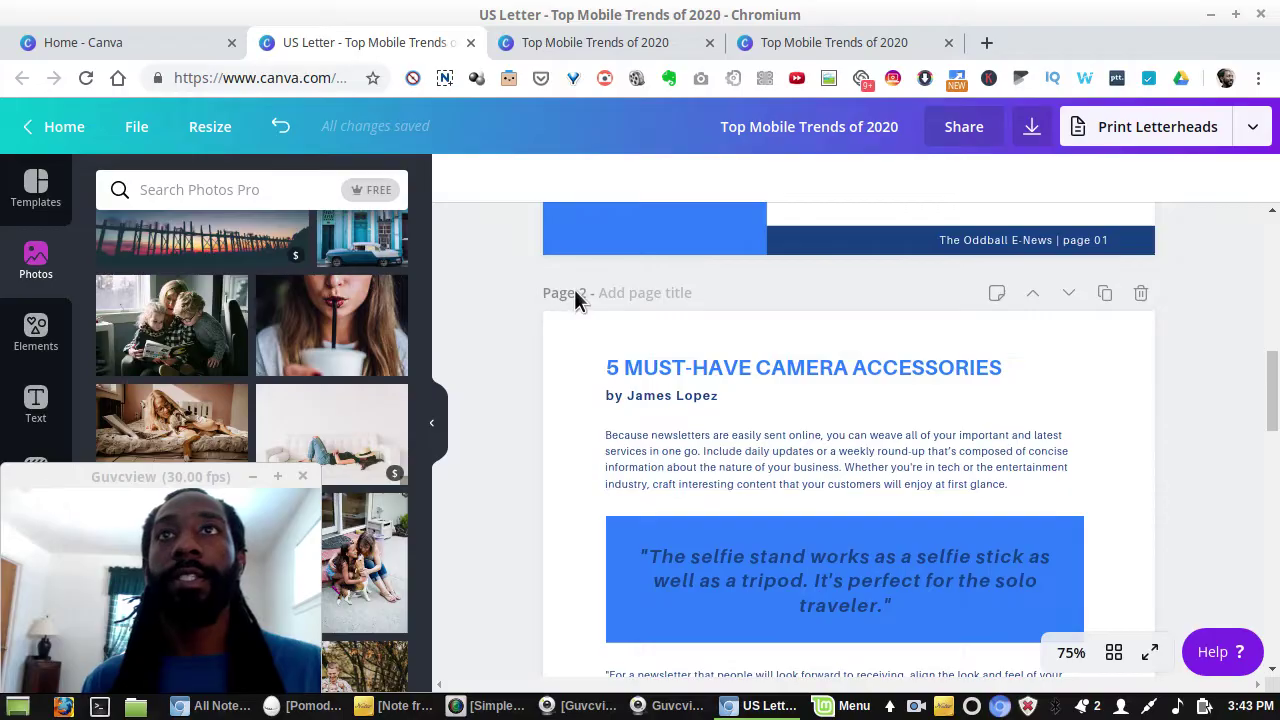
scroll(574, 292, down, 4)
scroll(603, 366, down, 5)
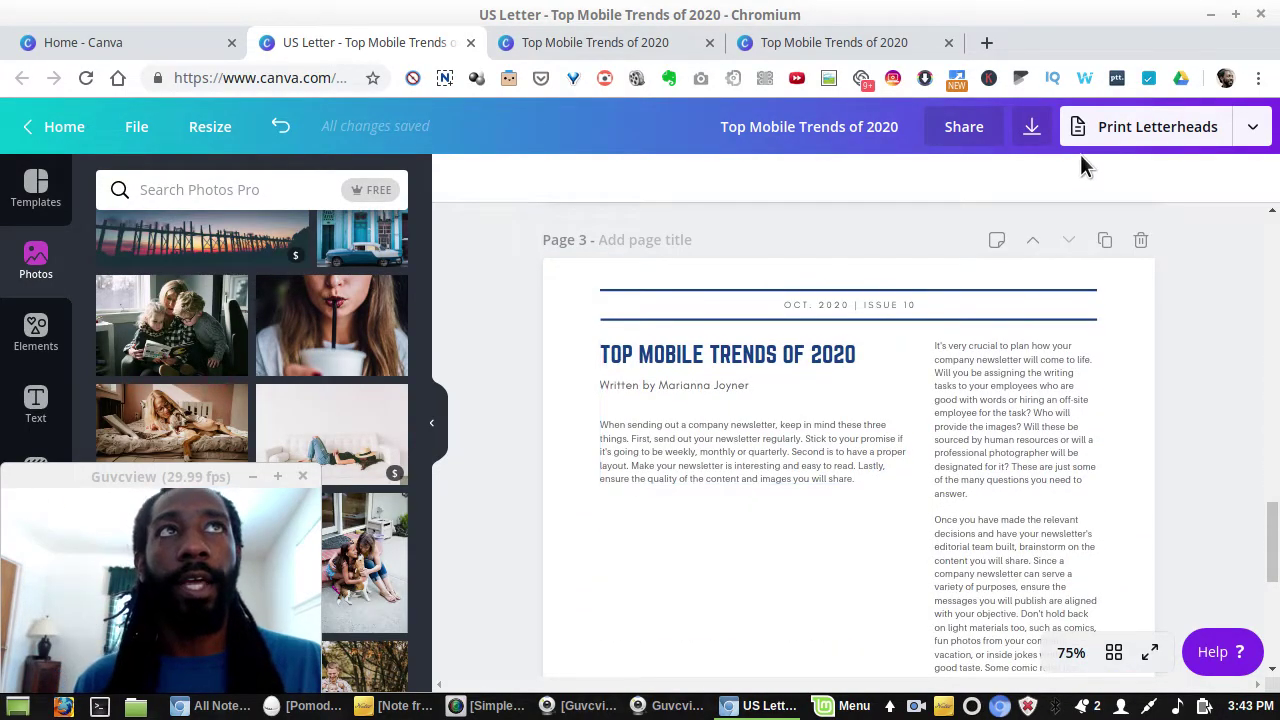
click(1252, 130)
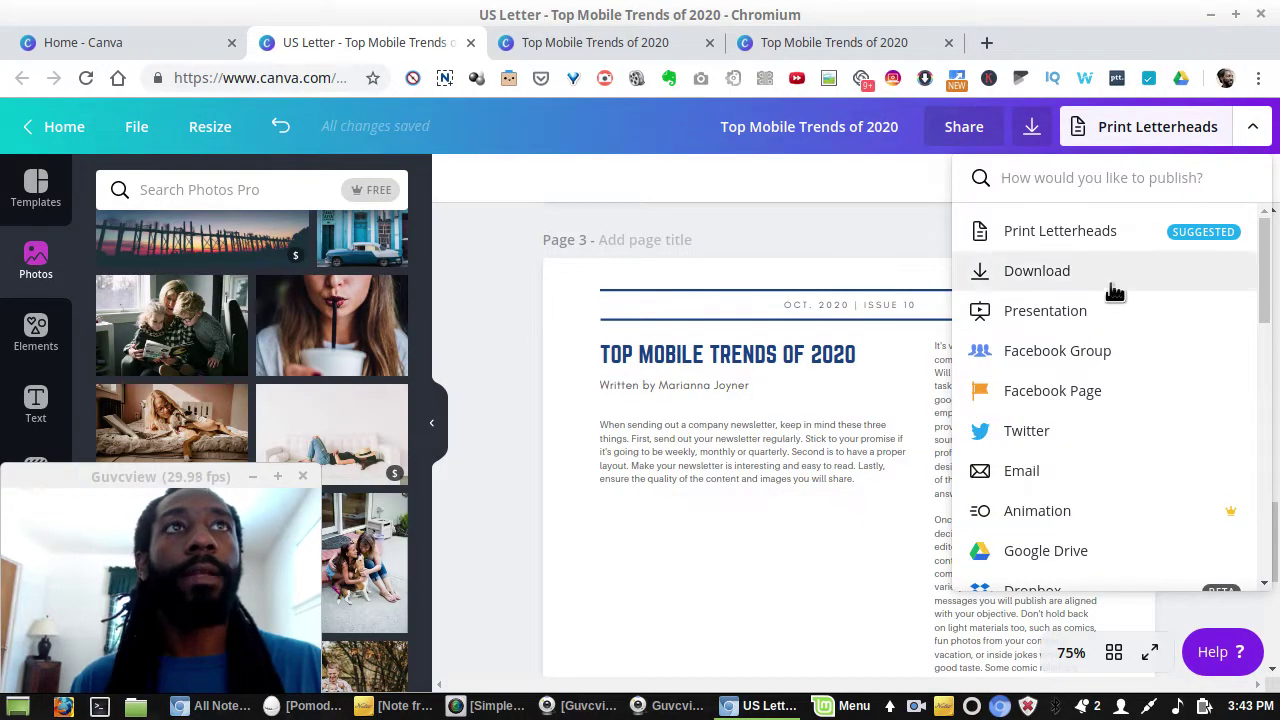
- Choose Embed from the publish options and generate the Medium, Wordpress and HTML embed links
scroll(1100, 350, down, 10)
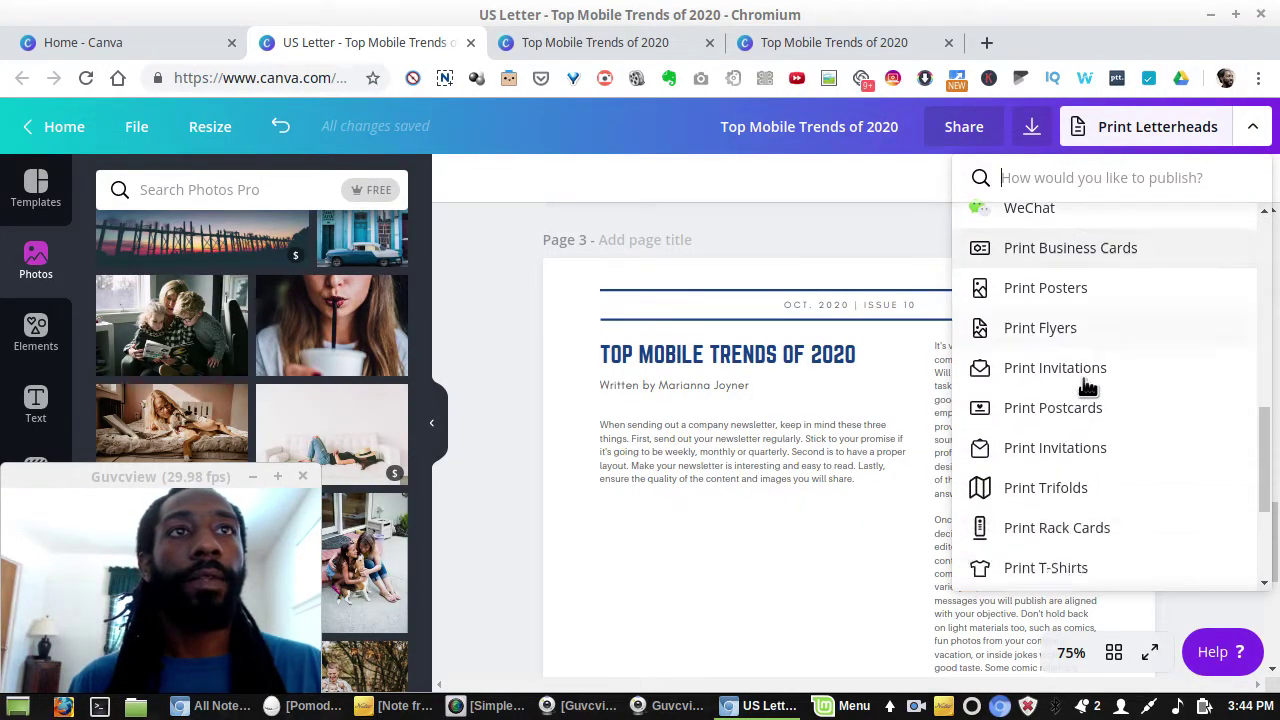
click(1095, 378)
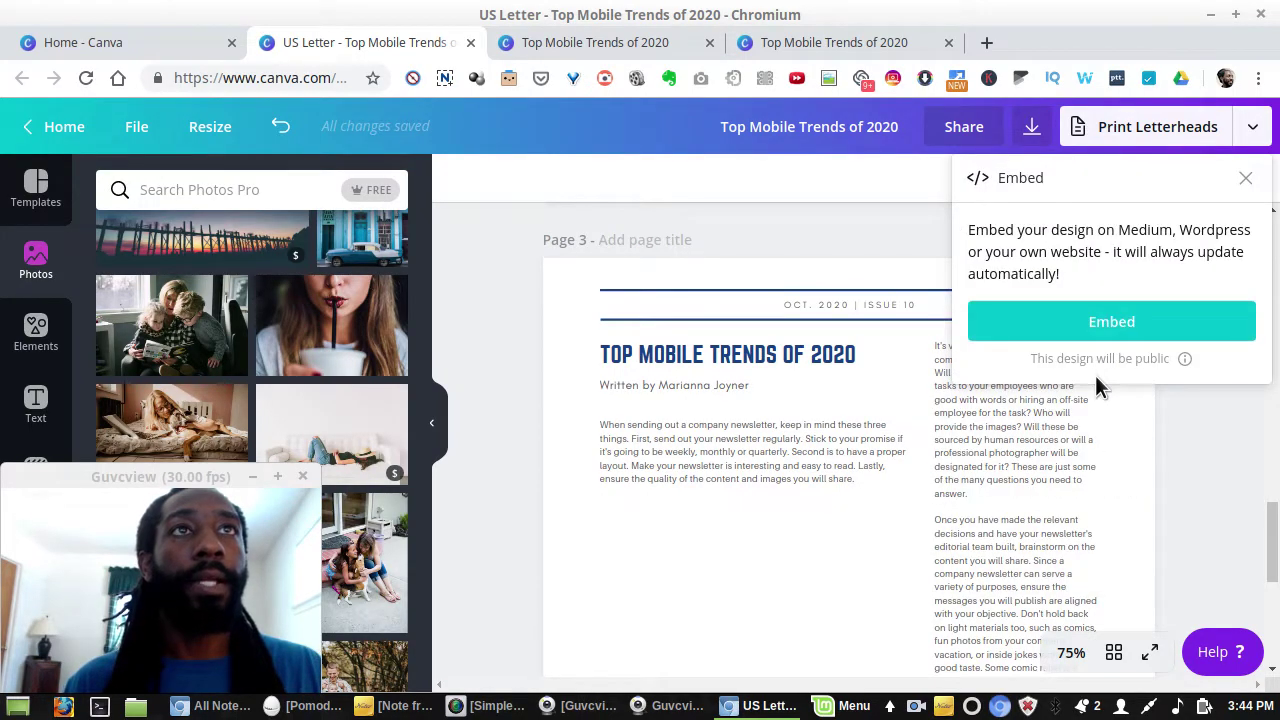
click(1140, 320)
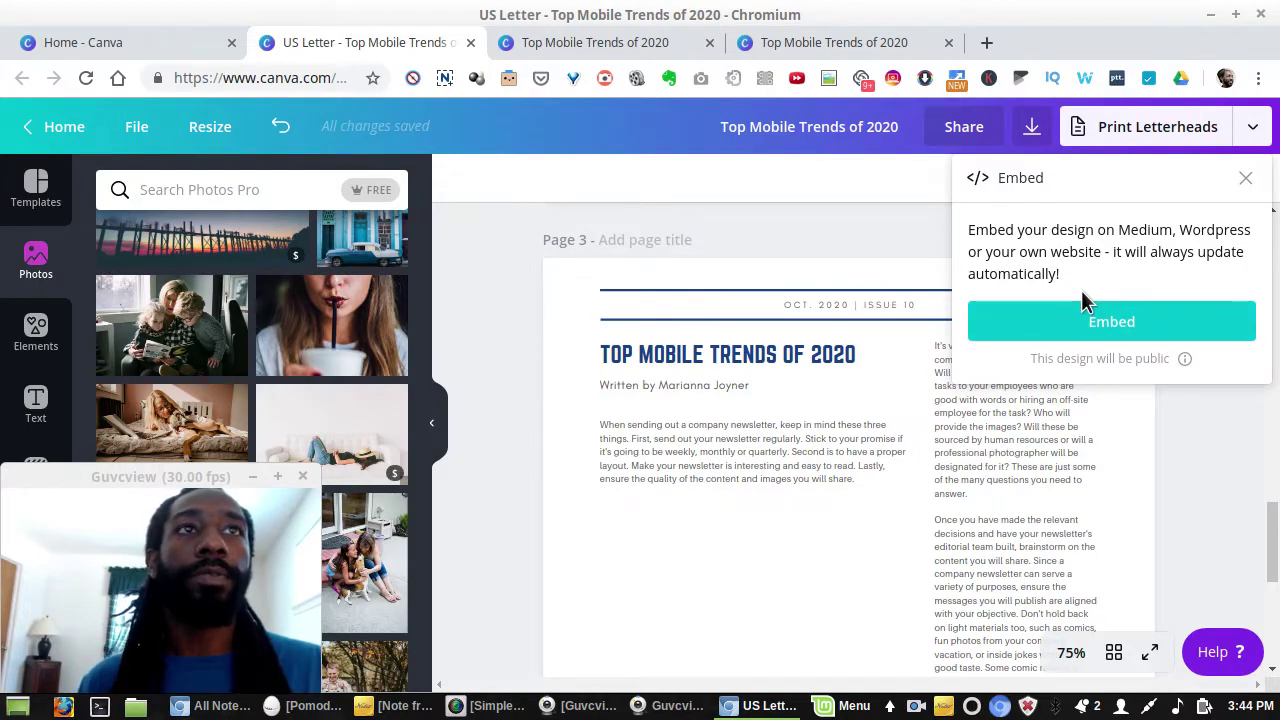